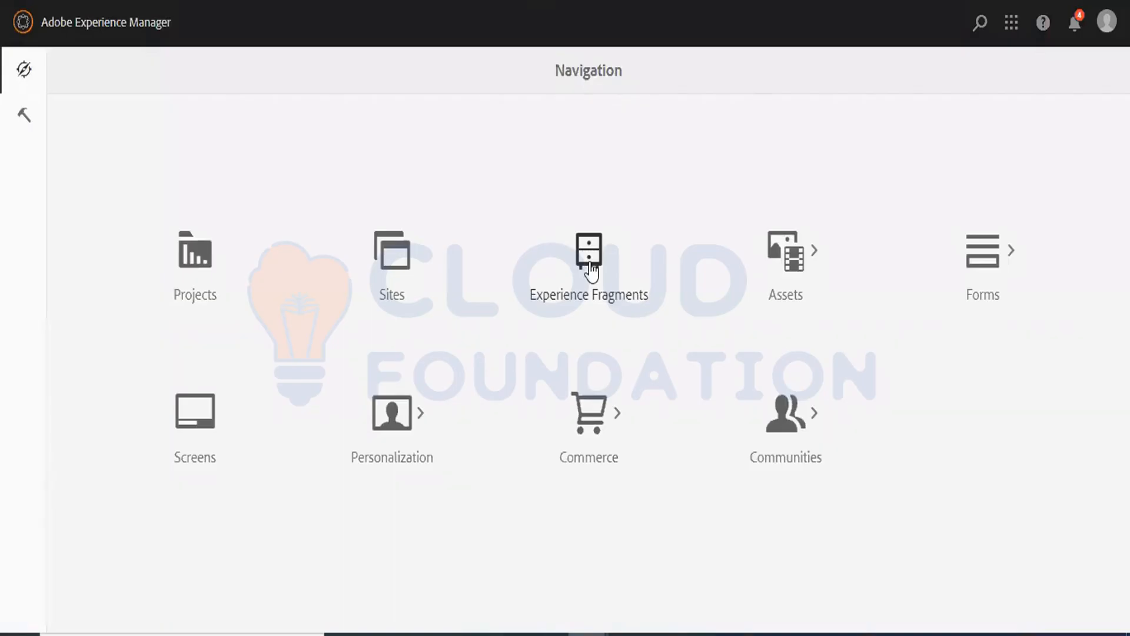
- Open Experience Fragments and browse to the us folder of Sample Project Fragments
{"action": "left_click", "coordinate": [564, 247]}
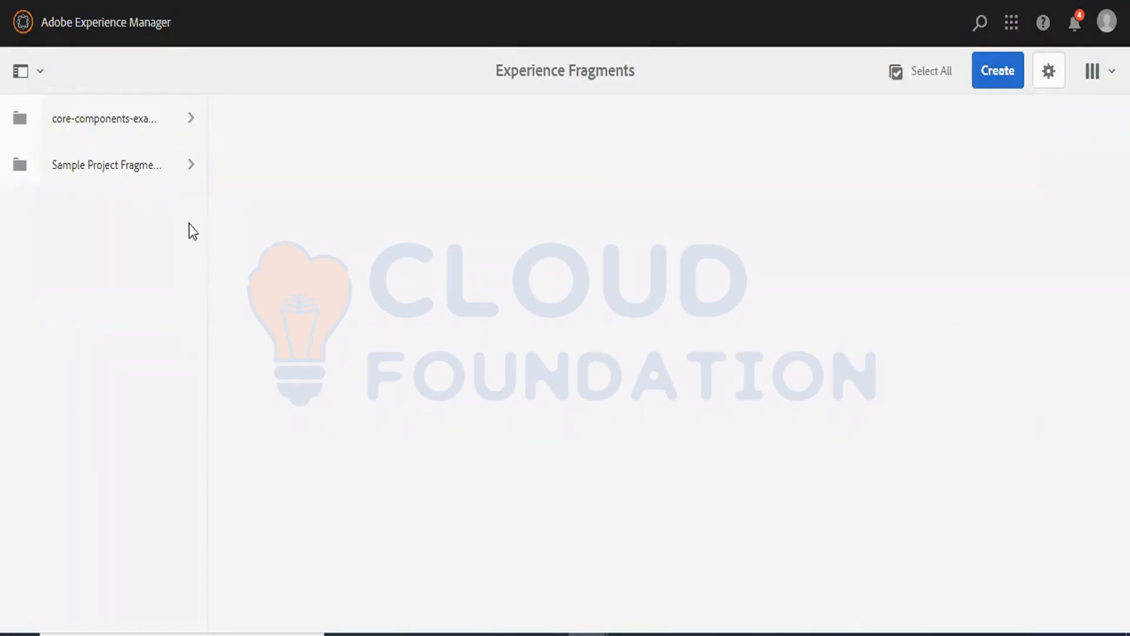
{"action": "left_click", "coordinate": [181, 176]}
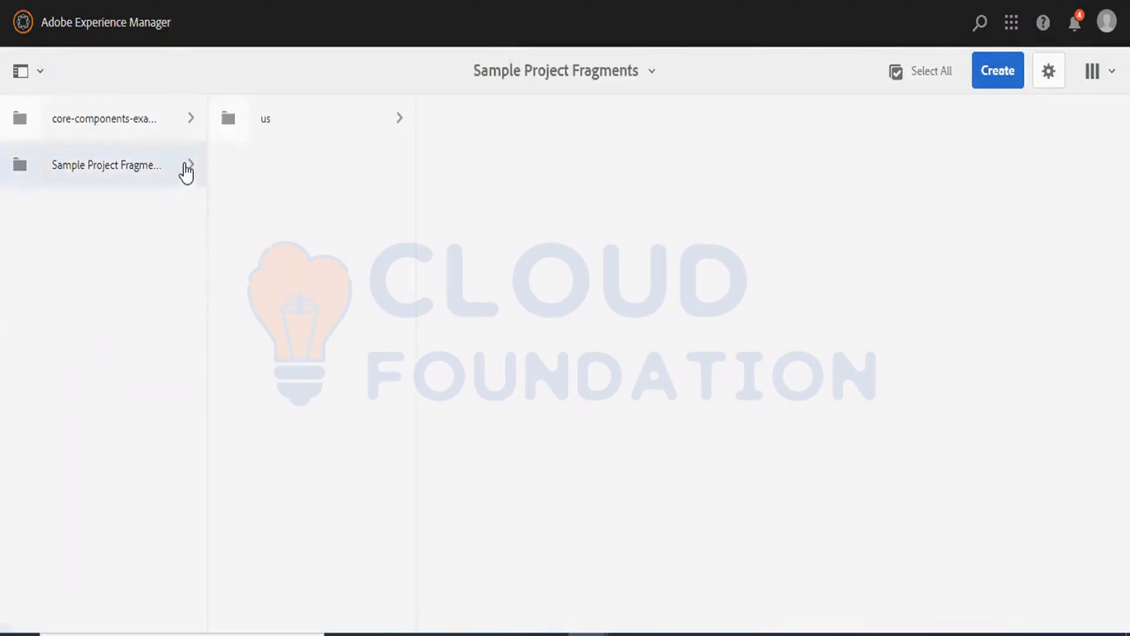
{"action": "left_click", "coordinate": [292, 123]}
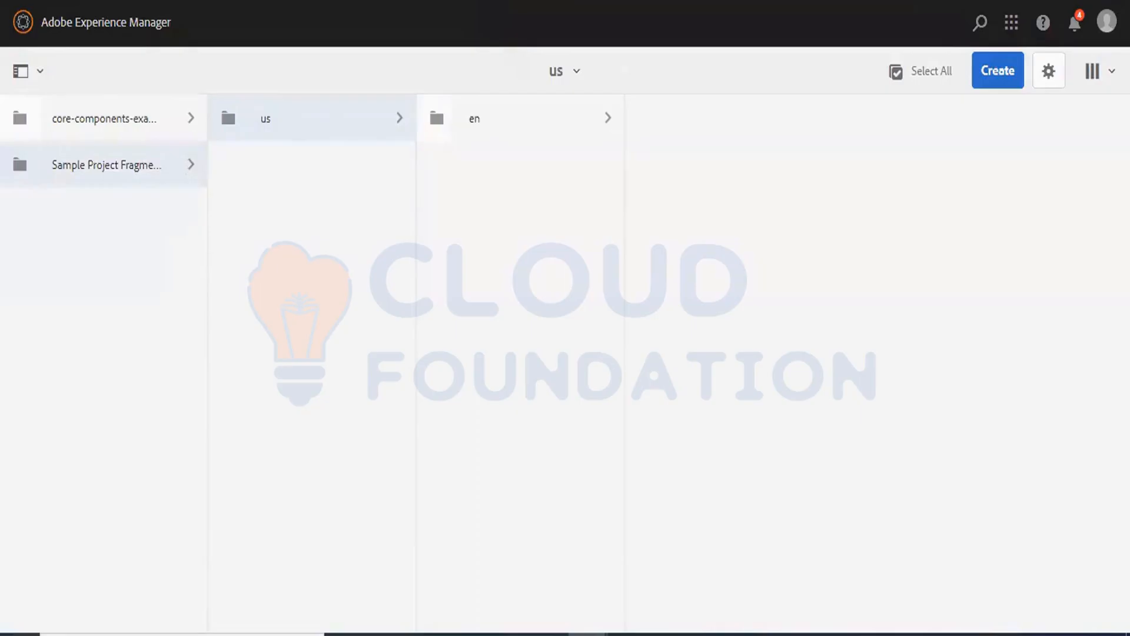
- Switch to the sample project in IntelliJ IDEA and collapse its core and ui.apps modules
{"action": "mouse_move", "coordinate": [749, 634]}
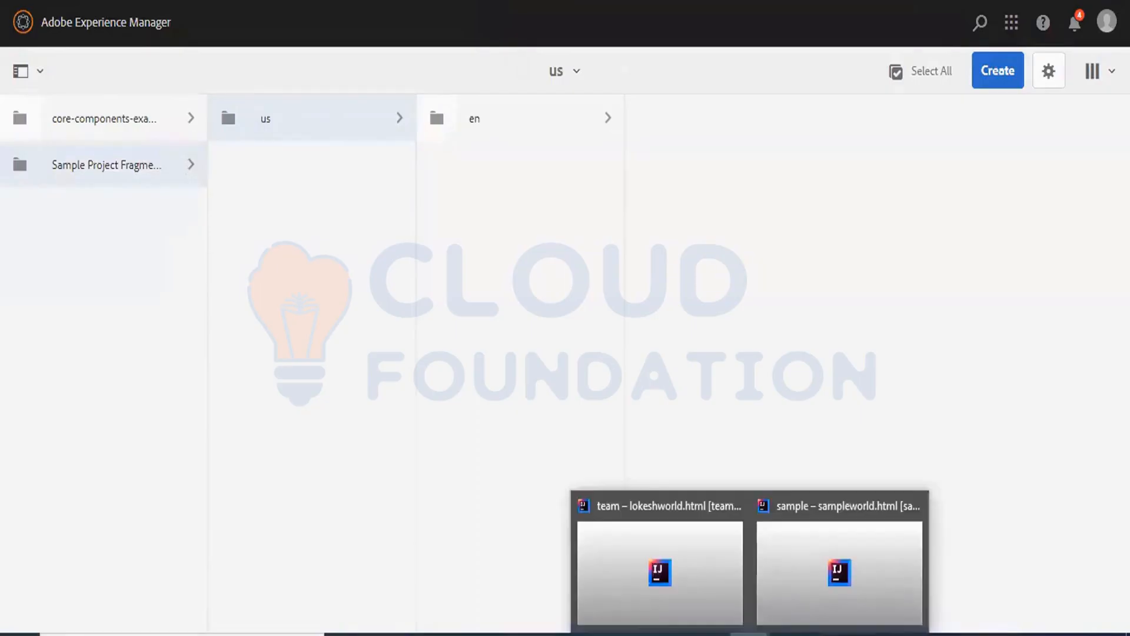
{"action": "left_click", "coordinate": [810, 547]}
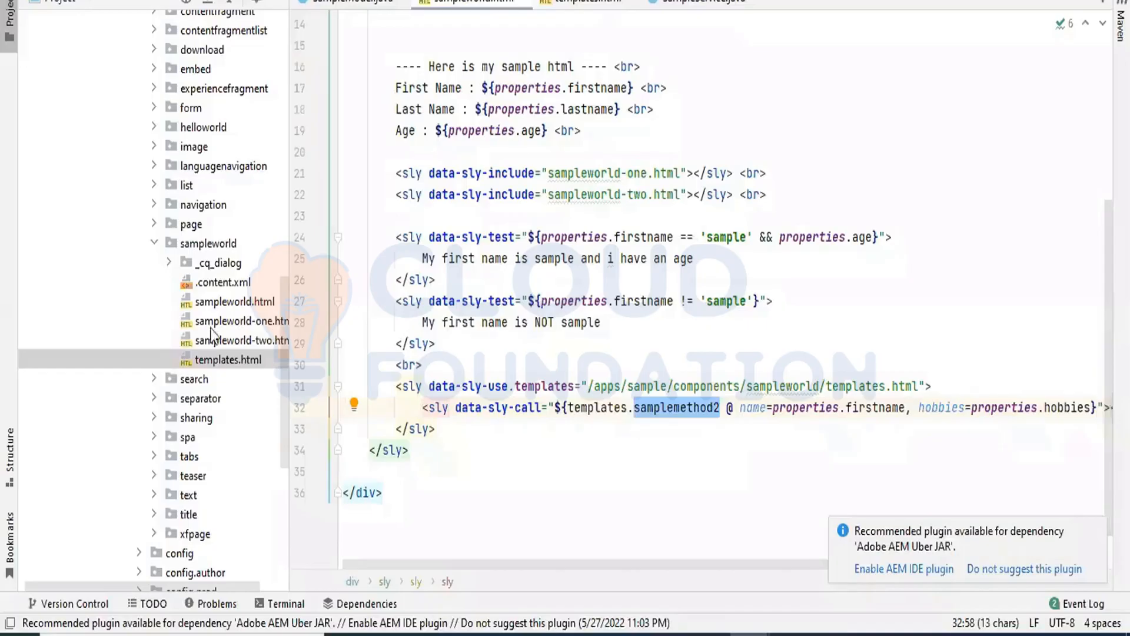
{"action": "scroll", "coordinate": [278, 123], "scroll_direction": "up", "scroll_amount": 15}
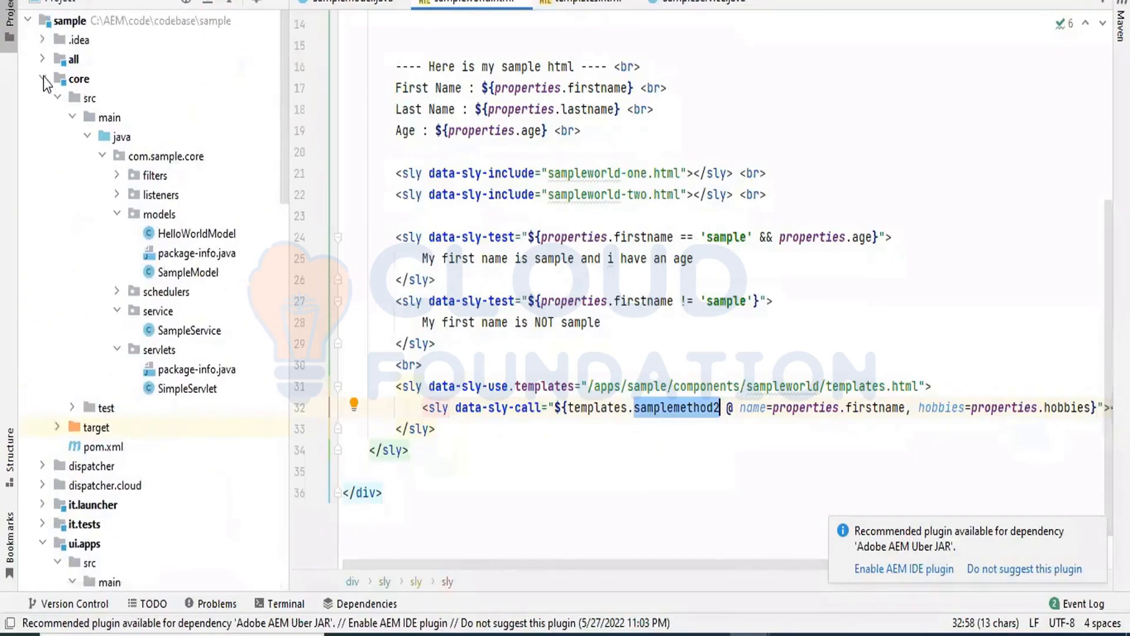
{"action": "left_click", "coordinate": [41, 79]}
{"action": "left_click", "coordinate": [44, 175]}
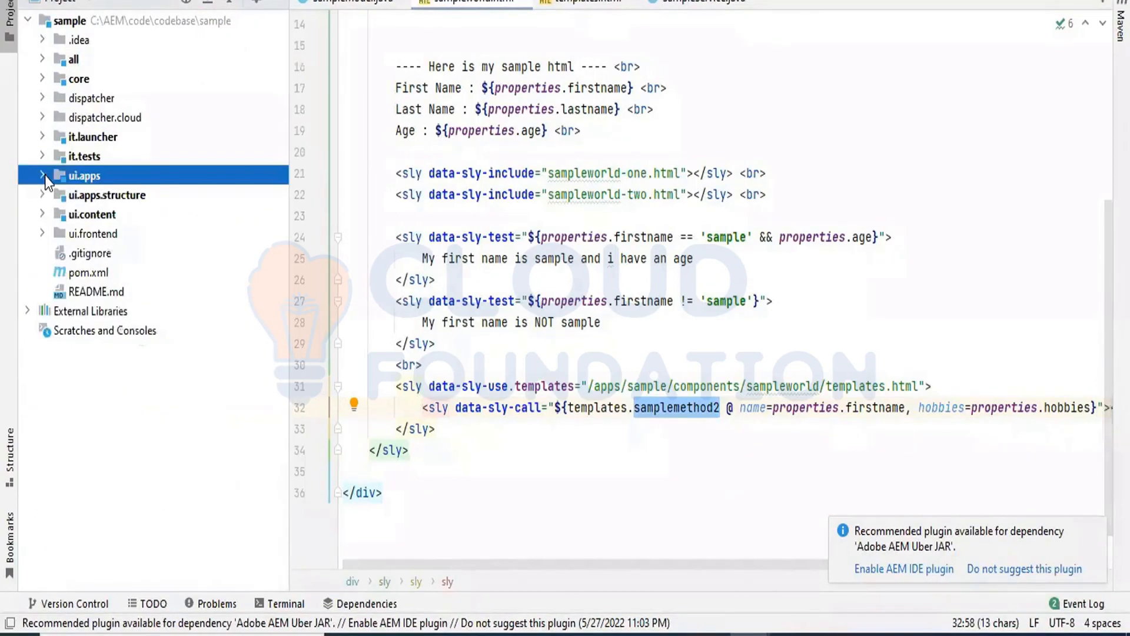
- Examine the folder structure in ui.content under jcr_root/content/experience-fragments/sample/us/en/site
{"action": "left_click", "coordinate": [42, 215]}
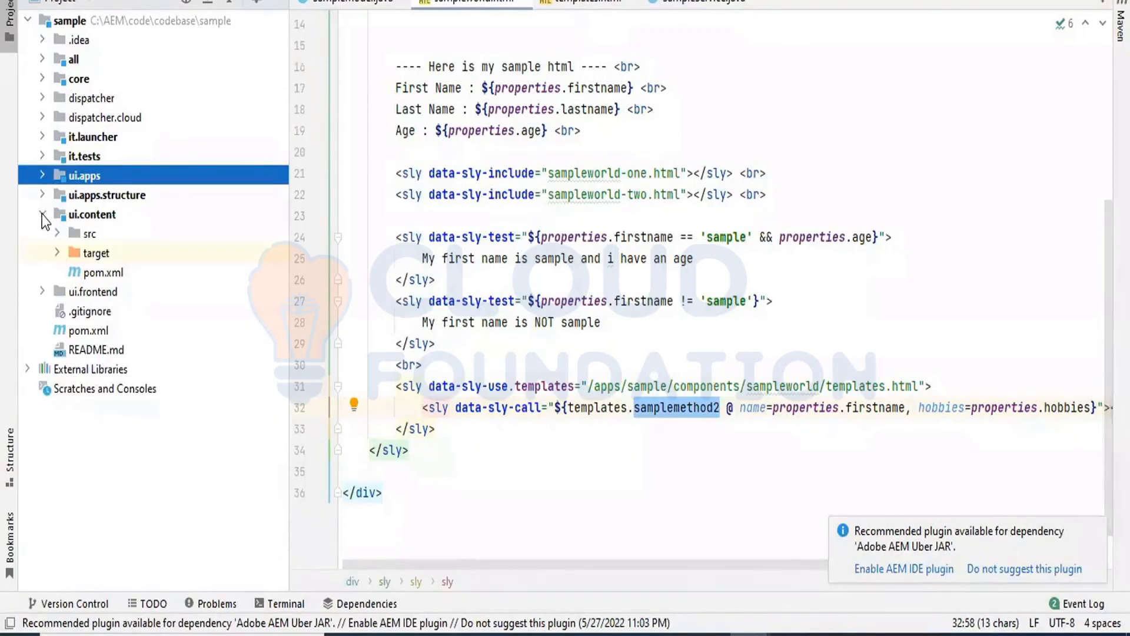
{"action": "left_click", "coordinate": [58, 235]}
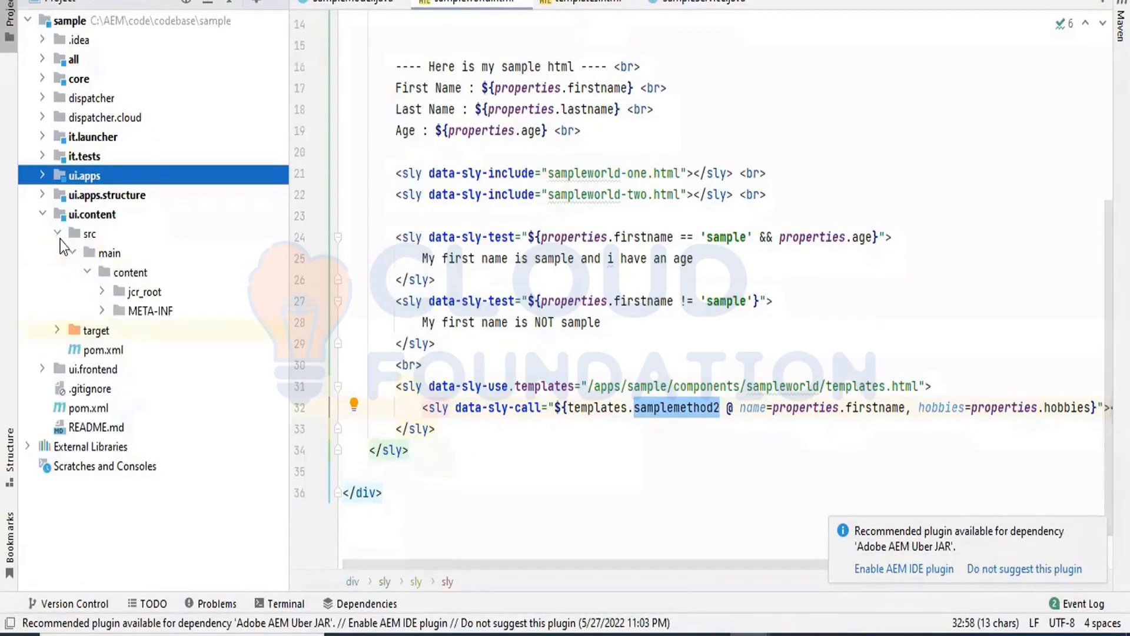
{"action": "left_click", "coordinate": [101, 291]}
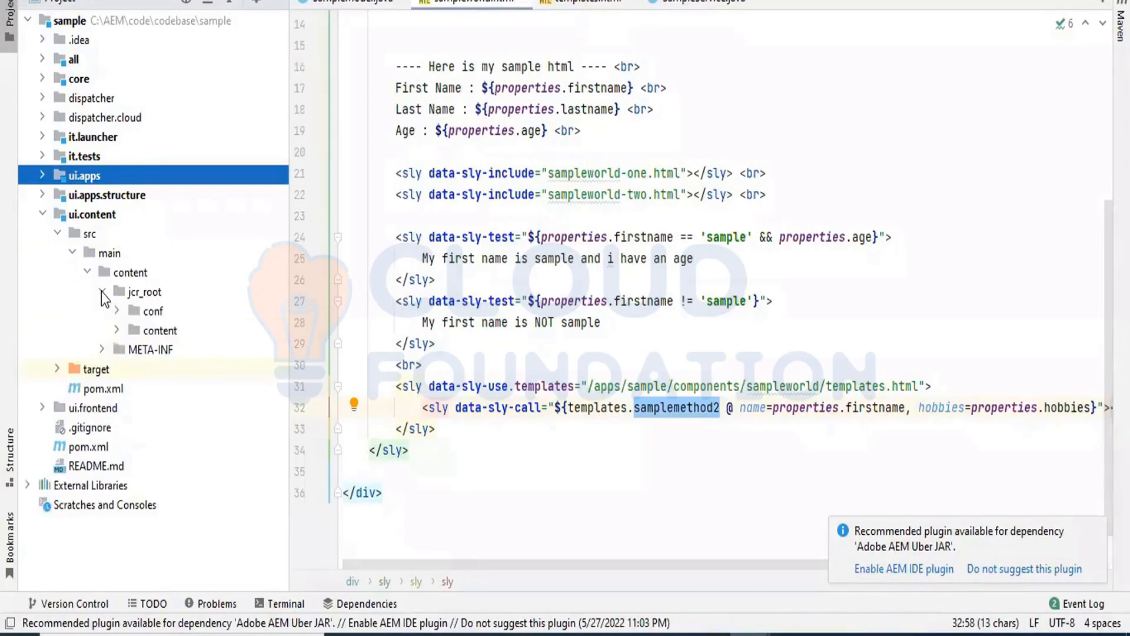
{"action": "left_click", "coordinate": [118, 331]}
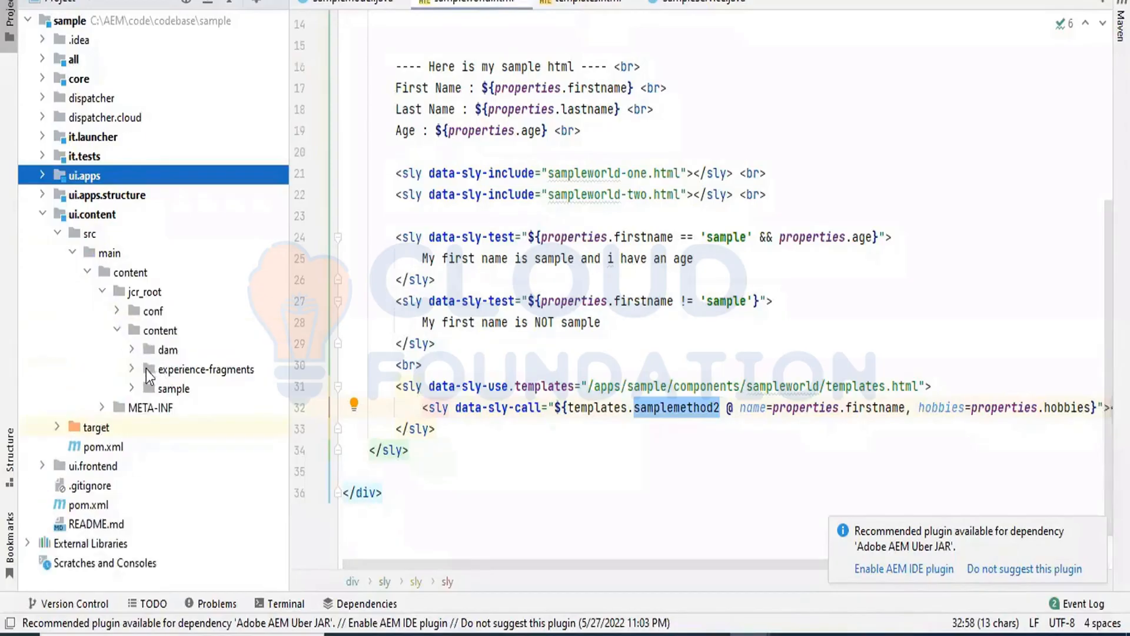
{"action": "left_click", "coordinate": [132, 369]}
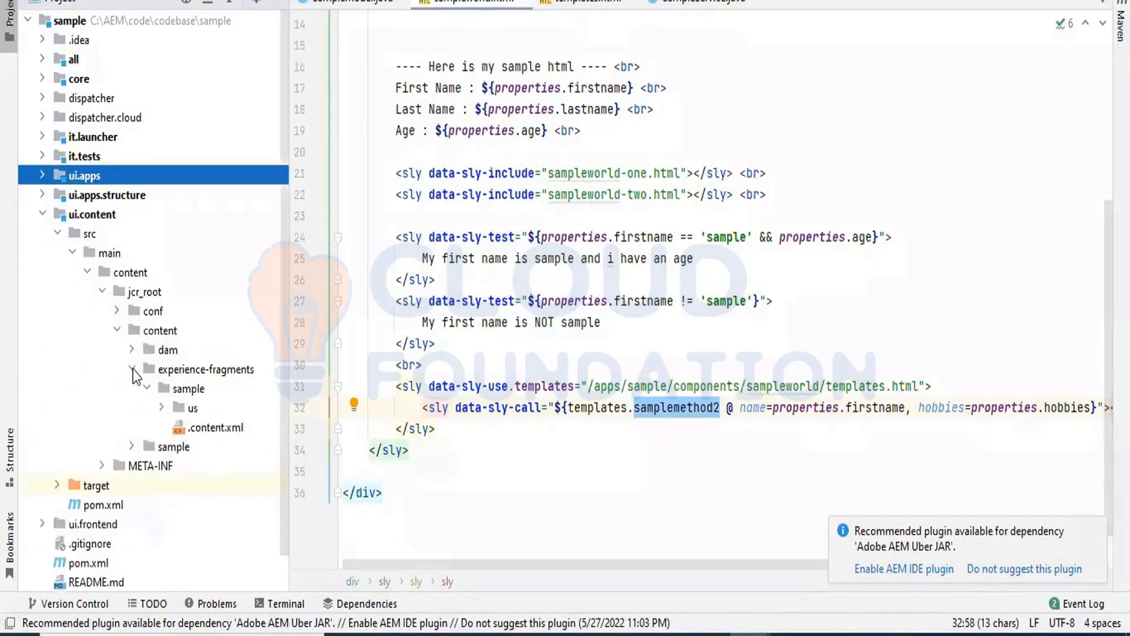
{"action": "left_click", "coordinate": [161, 408]}
{"action": "left_click", "coordinate": [178, 426]}
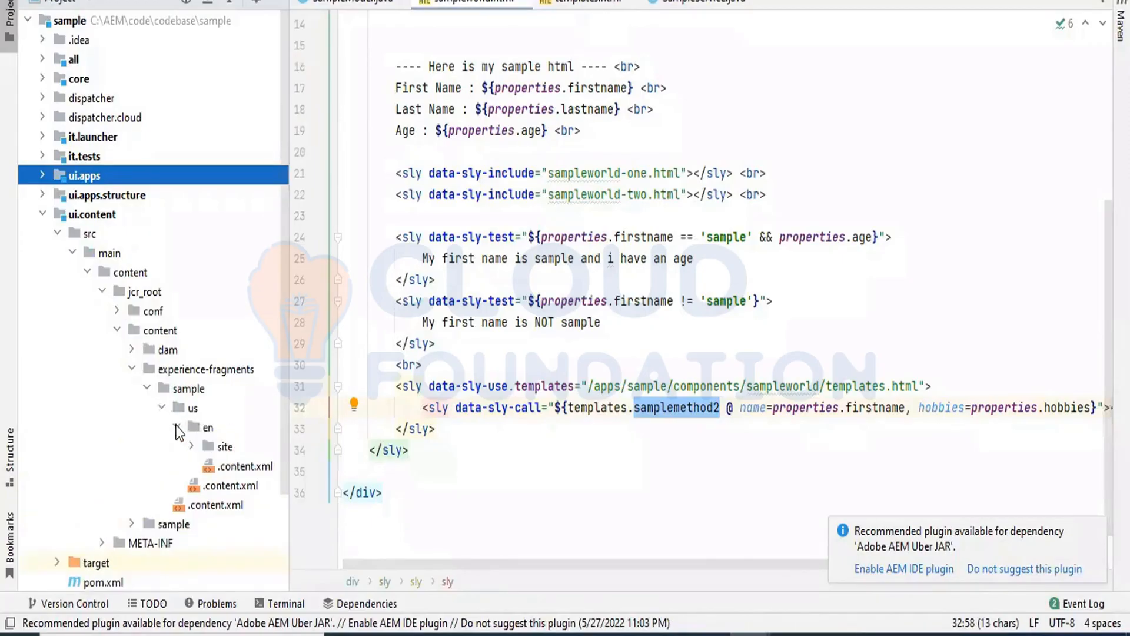
{"action": "left_click", "coordinate": [192, 447]}
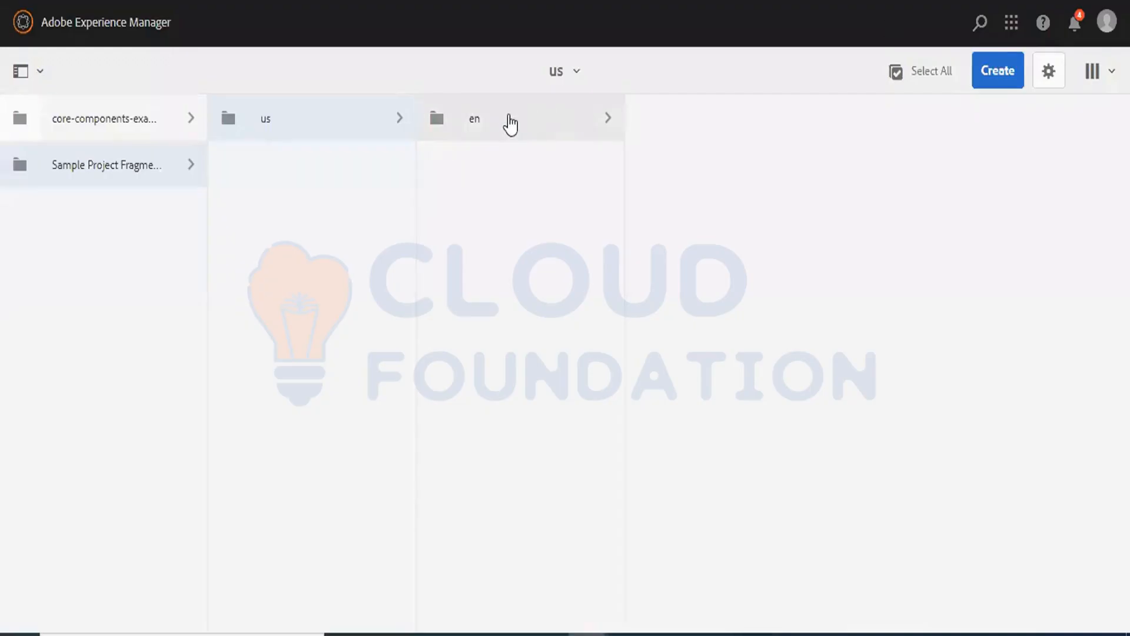
- Start a new experience fragment in the en/Site folder in Adobe Experience Manager, using the Web Variation template
{"action": "left_click", "coordinate": [508, 122]}
{"action": "left_click", "coordinate": [734, 130]}
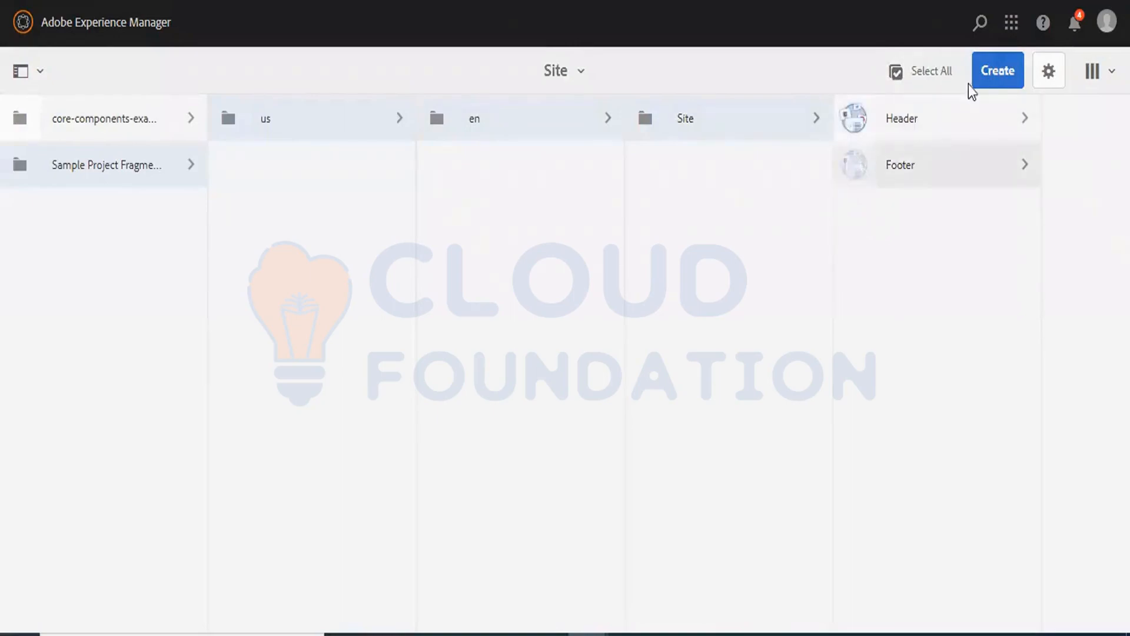
{"action": "left_click", "coordinate": [997, 82]}
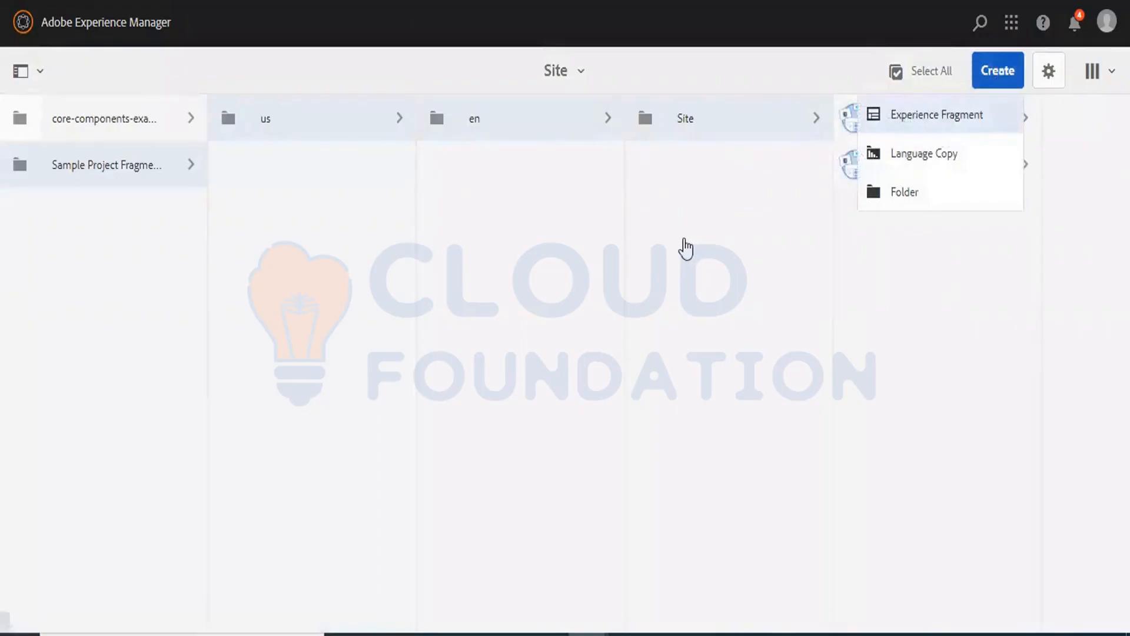
{"action": "left_click", "coordinate": [939, 111]}
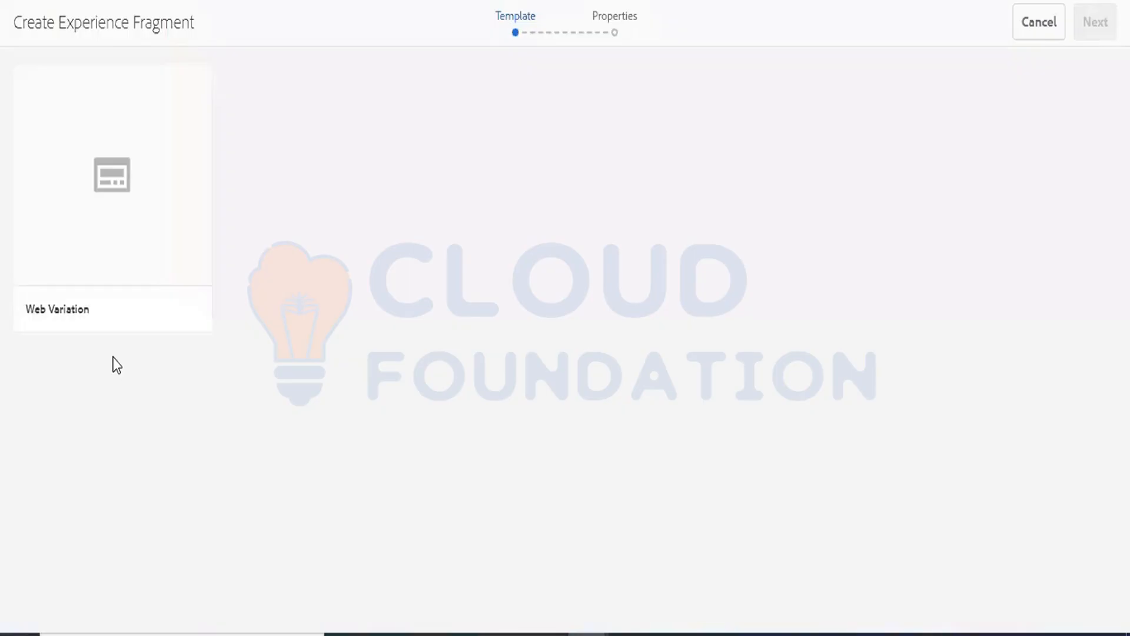
{"action": "left_click", "coordinate": [109, 196]}
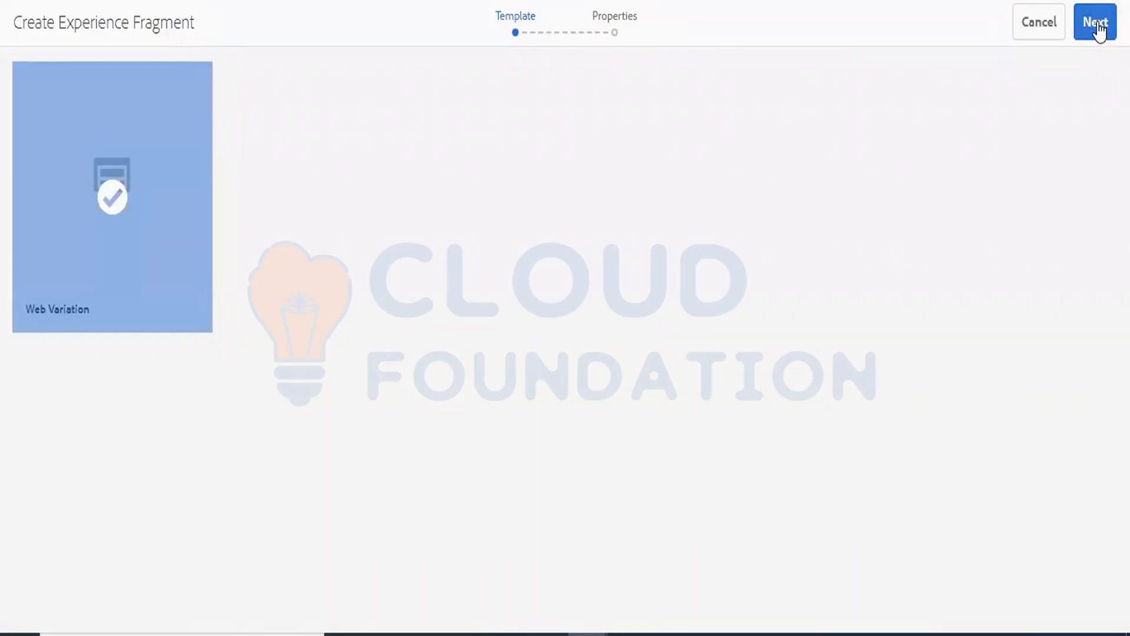
{"action": "left_click", "coordinate": [1097, 25]}
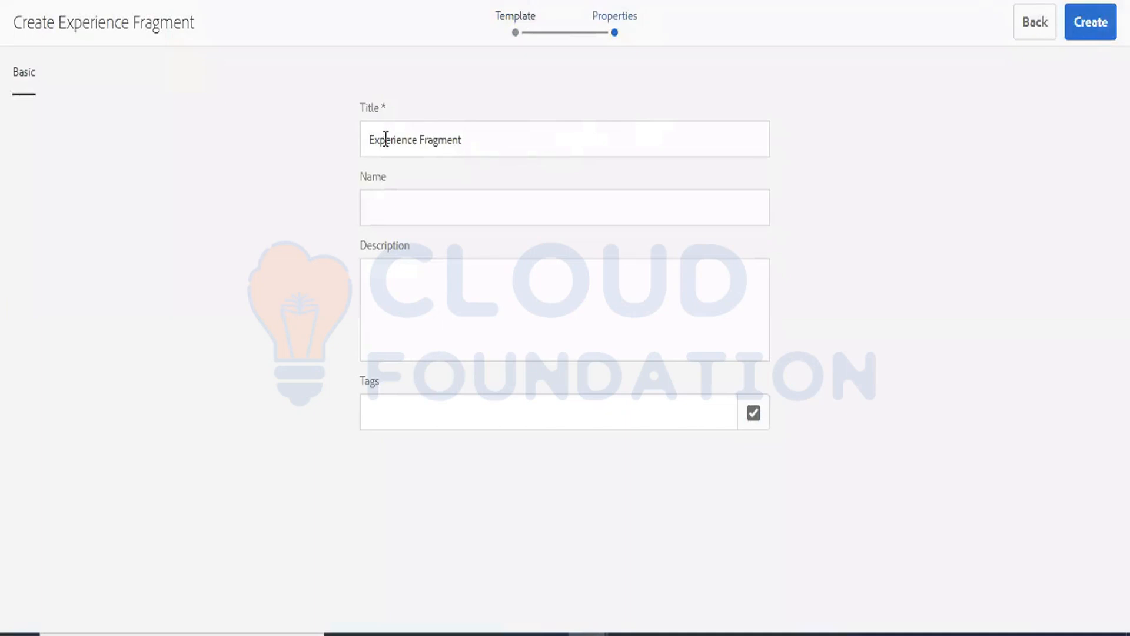
- Title the new fragment "First Experience Fragment", create it and open it
{"action": "left_click", "coordinate": [367, 139]}
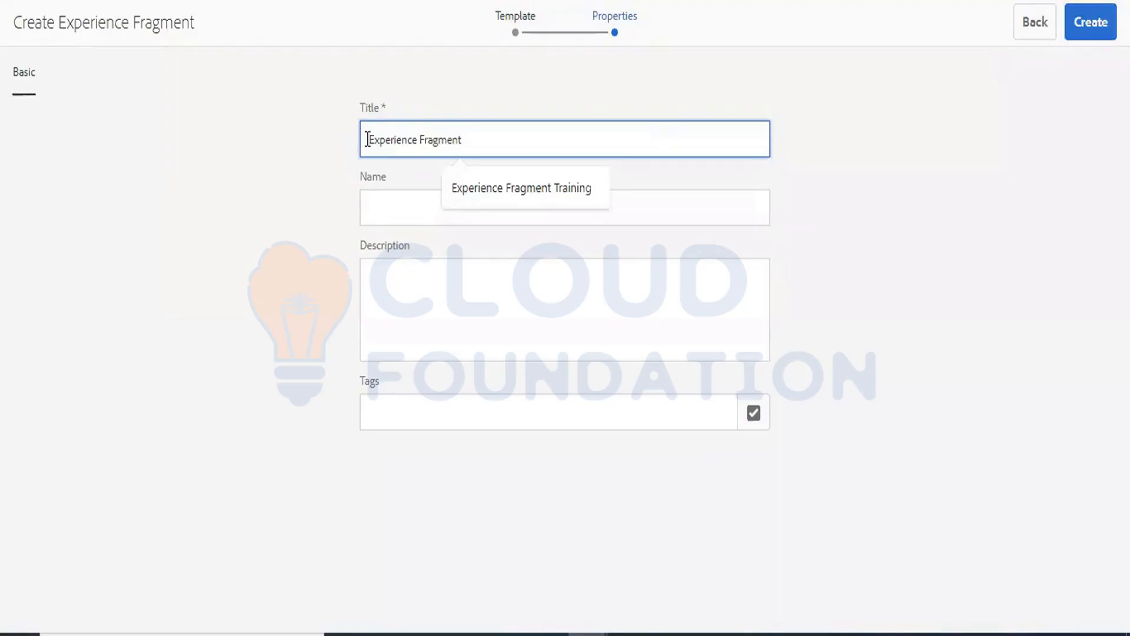
{"action": "type", "text": "The"}
{"action": "key", "text": "BackSpace"}
{"action": "key", "text": "BackSpace"}
{"action": "key", "text": "BackSpace"}
{"action": "key", "text": "BackSpace"}
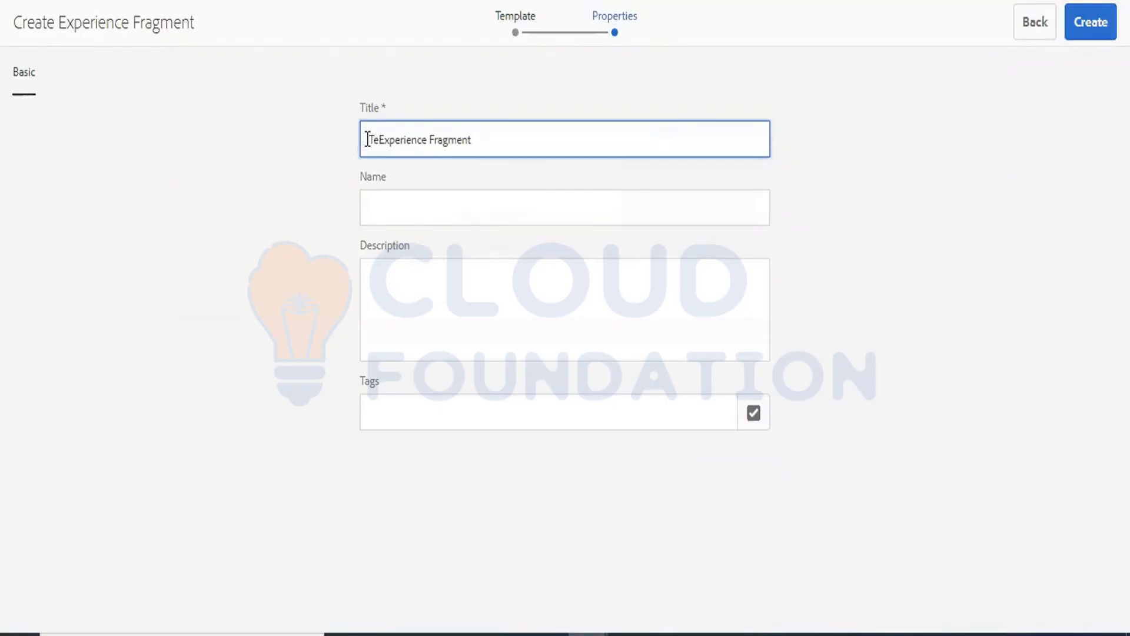
{"action": "type", "text": "First"}
{"action": "left_click", "coordinate": [1077, 20]}
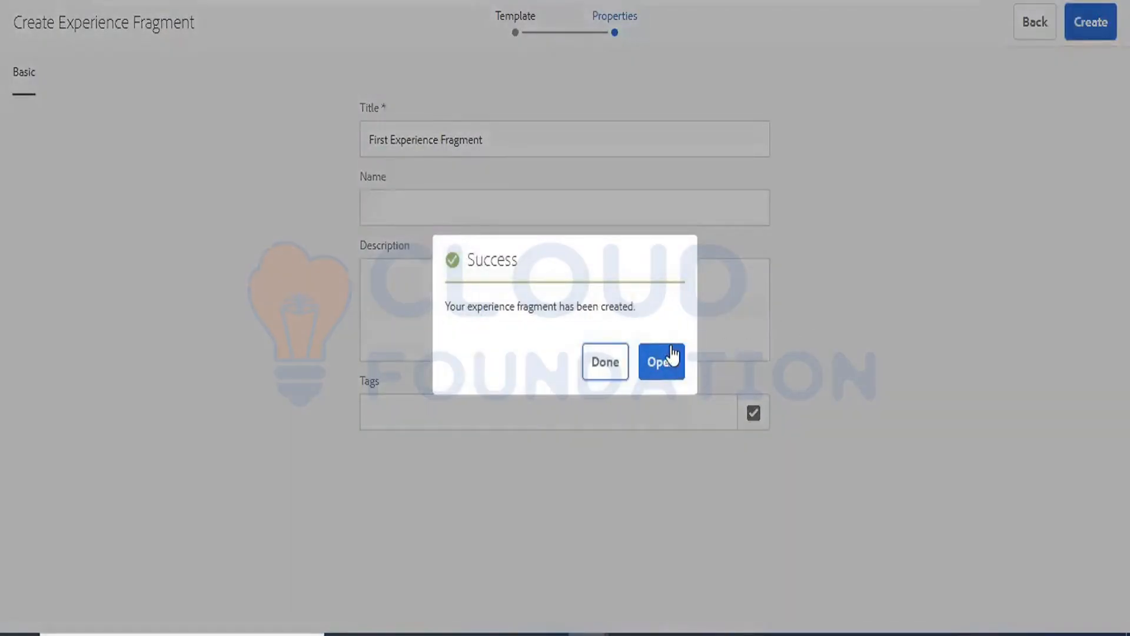
{"action": "left_click", "coordinate": [665, 360]}
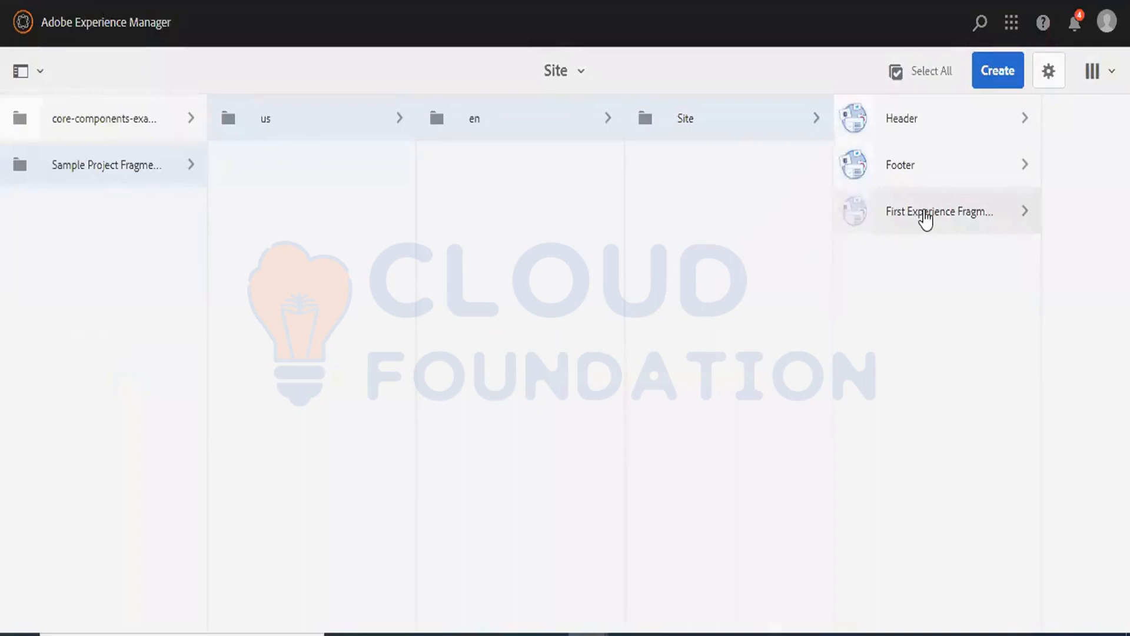
- View the contents of First Experience Fragment in the Site folder, and put its editor page into Edit mode
{"action": "left_click", "coordinate": [925, 218]}
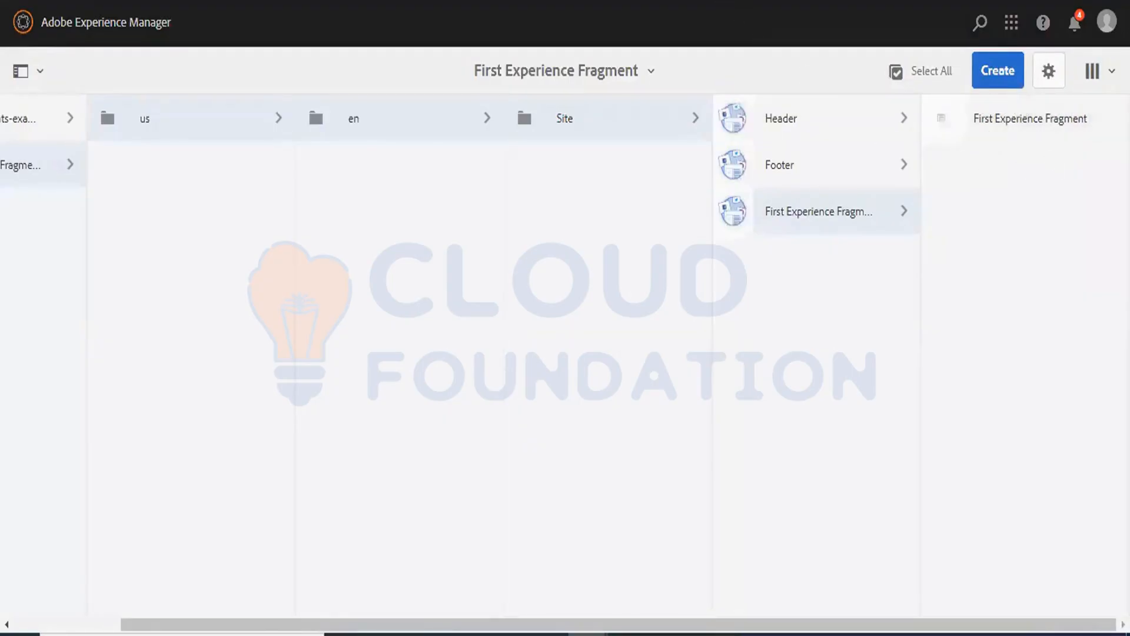
{"action": "key", "text": "F5"}
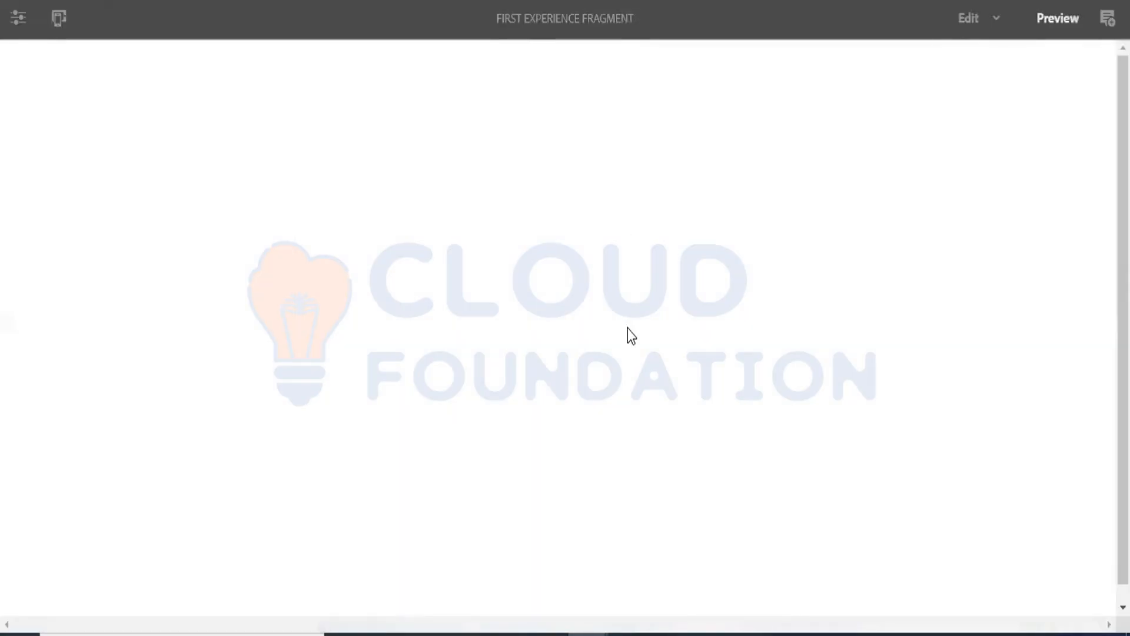
{"action": "left_click", "coordinate": [962, 23]}
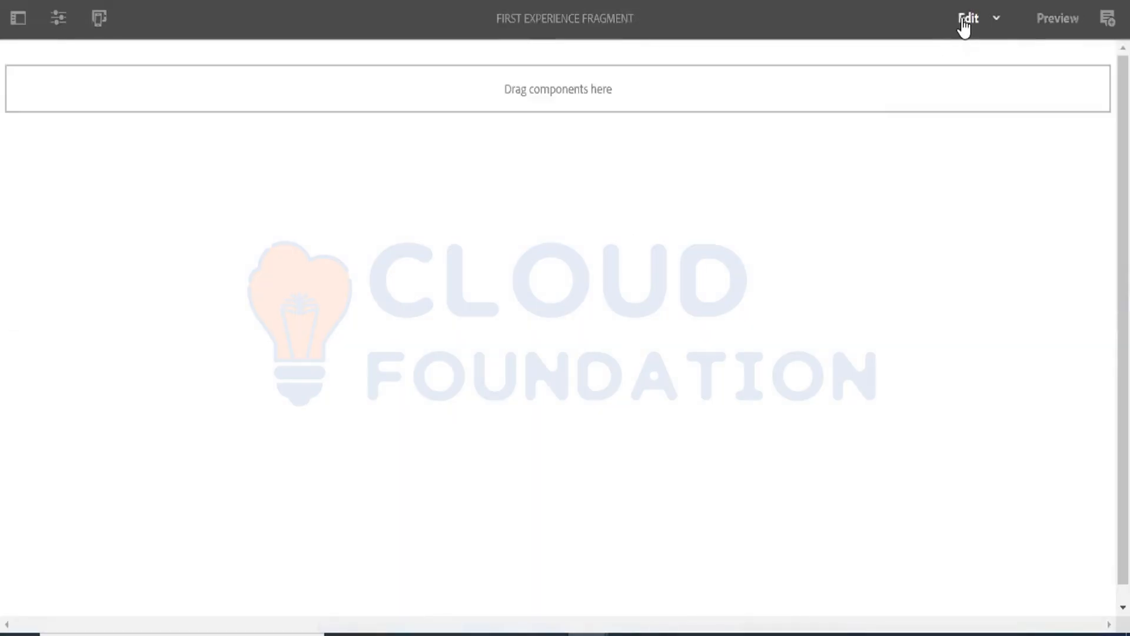
- Insert an Image component into the empty container of First Experience Fragment
{"action": "left_click", "coordinate": [458, 92]}
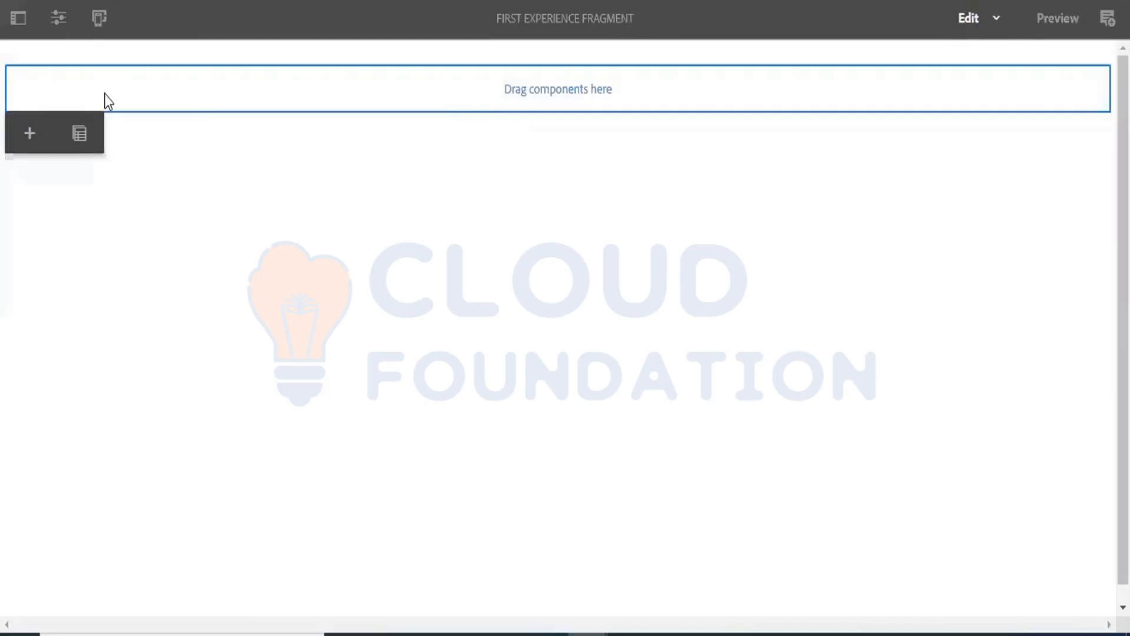
{"action": "left_click", "coordinate": [28, 134]}
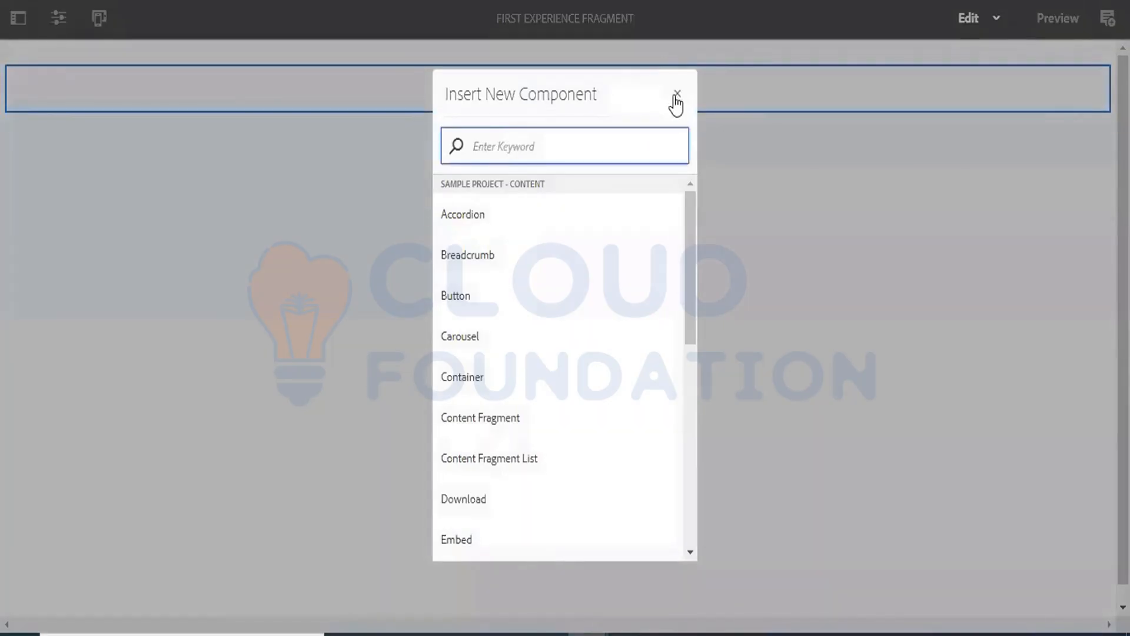
{"action": "left_click", "coordinate": [114, 113]}
{"action": "left_click", "coordinate": [115, 111]}
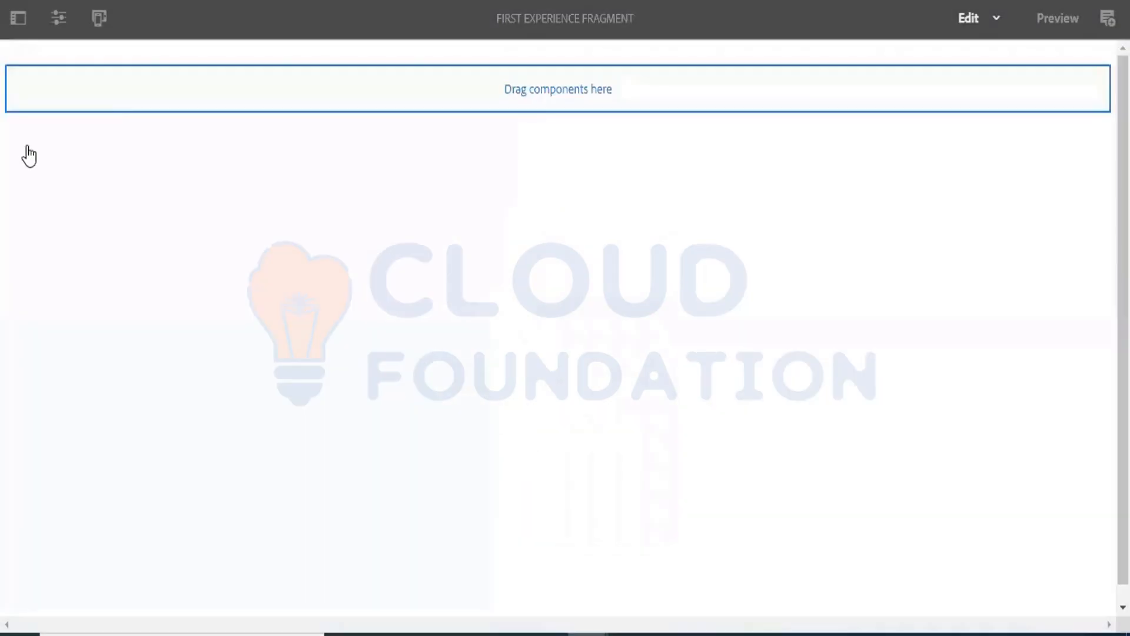
{"action": "left_click", "coordinate": [30, 133]}
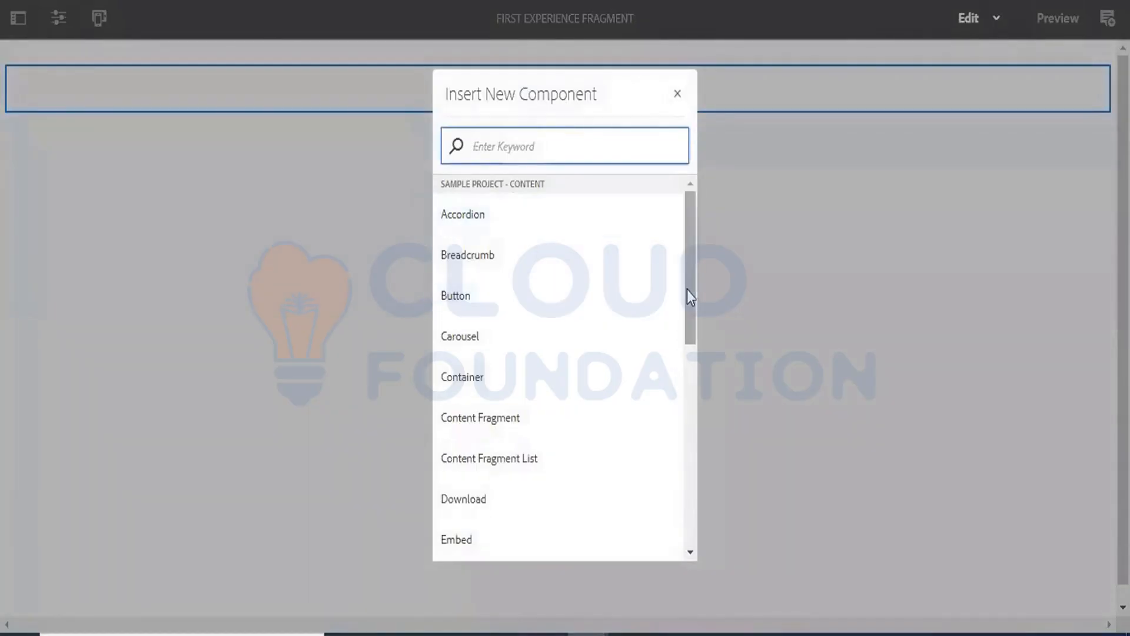
{"action": "left_click_drag", "start_coordinate": [687, 294], "coordinate": [726, 408]}
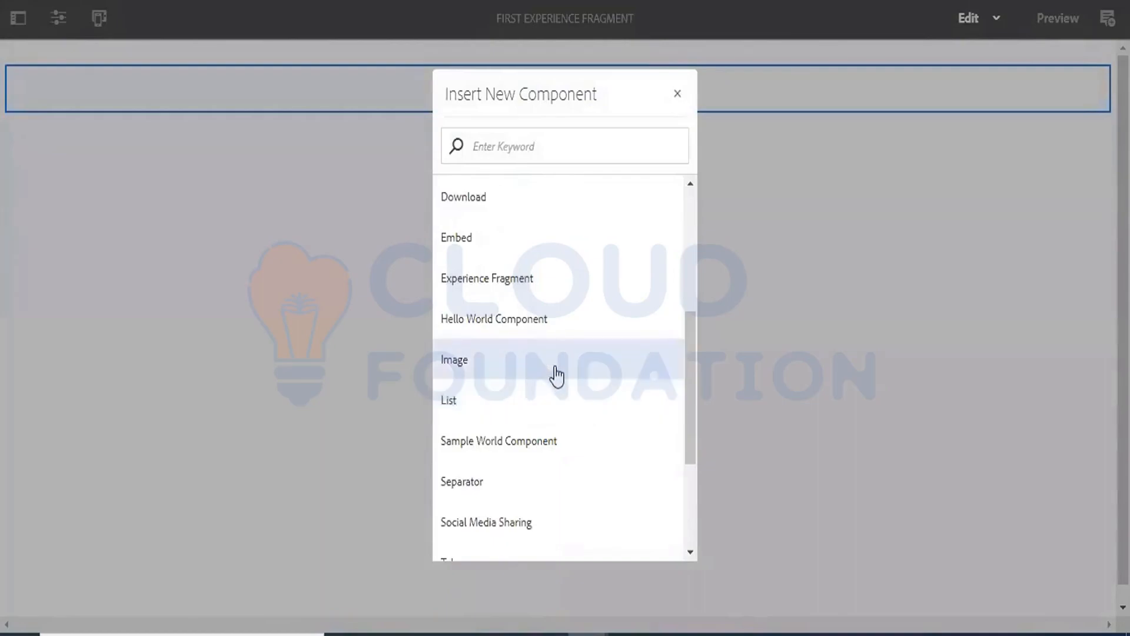
{"action": "left_click", "coordinate": [556, 375]}
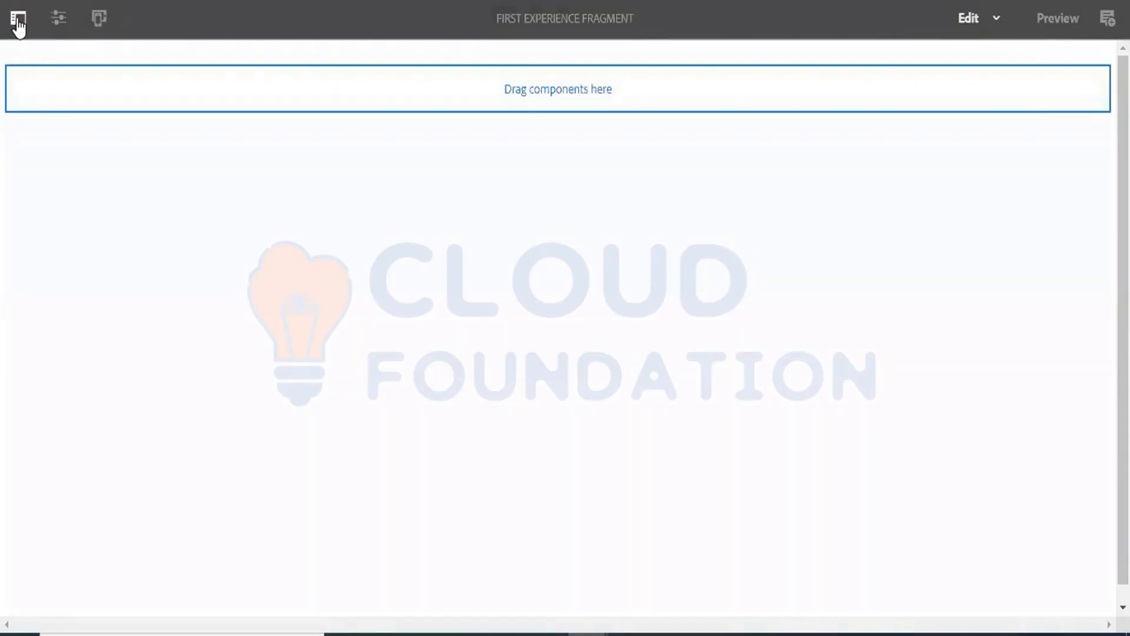
- Place the download.jpeg asset into the Image component
{"action": "left_click", "coordinate": [18, 23]}
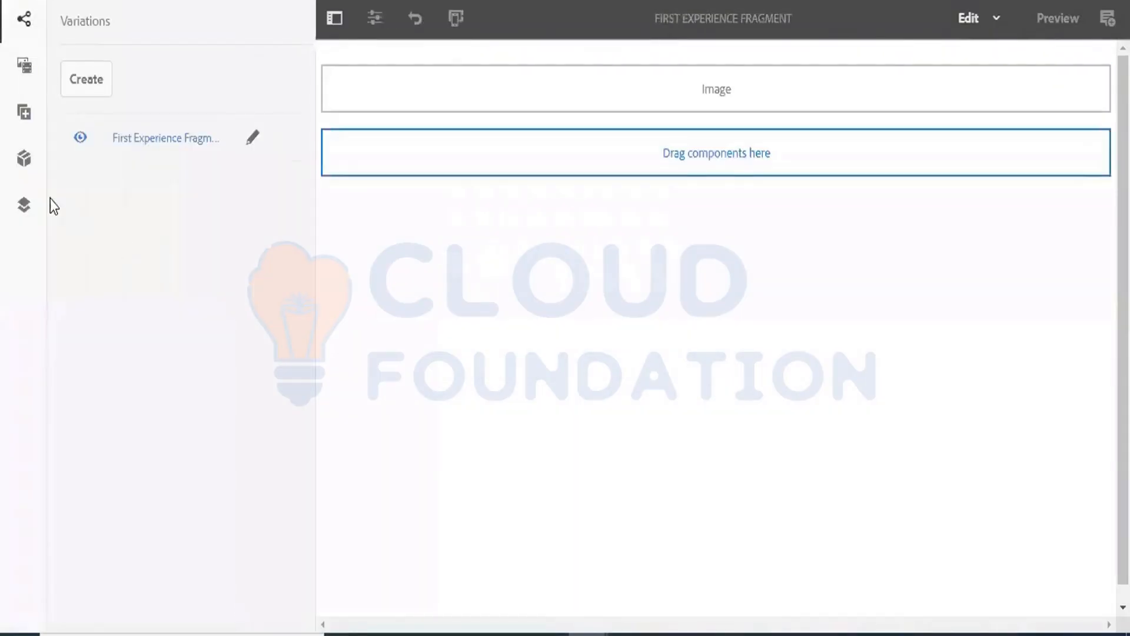
{"action": "left_click", "coordinate": [23, 65]}
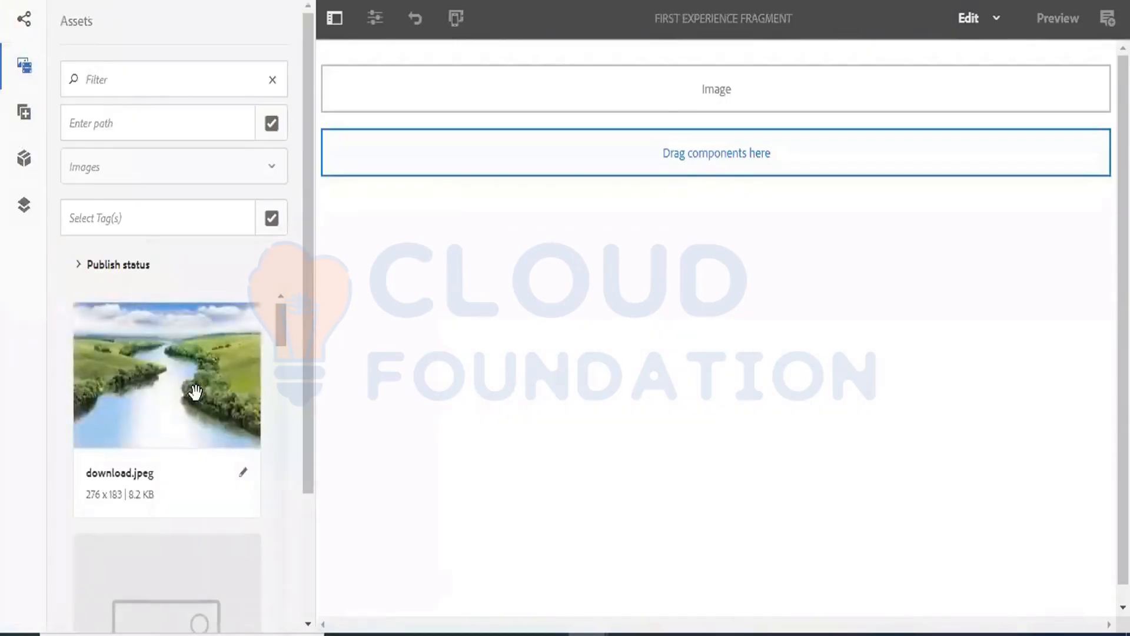
{"action": "left_click_drag", "start_coordinate": [189, 391], "coordinate": [670, 110]}
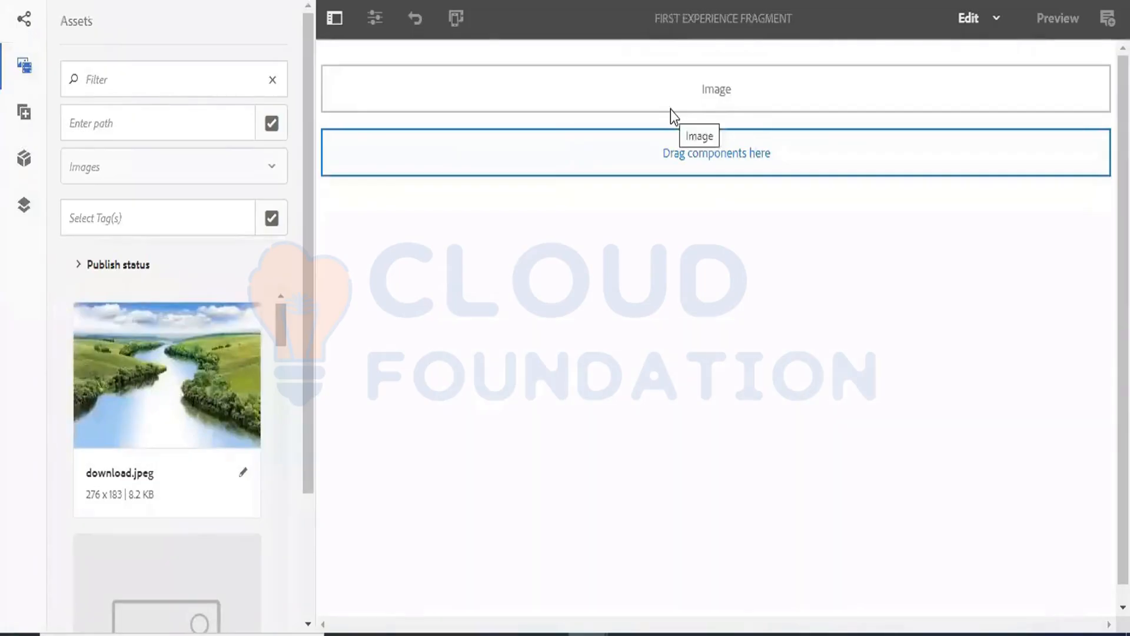
- Insert a Title component into the empty container below the river image
{"action": "scroll", "coordinate": [1001, 324], "scroll_direction": "down", "scroll_amount": 3}
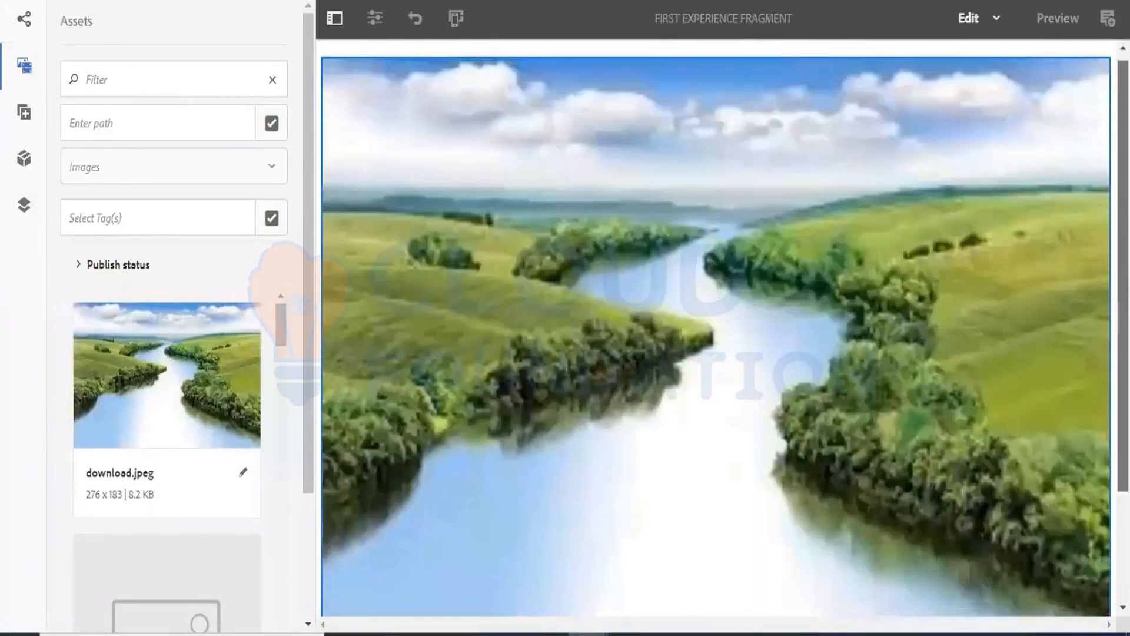
{"action": "scroll", "coordinate": [1060, 265], "scroll_direction": "up", "scroll_amount": 3}
{"action": "scroll", "coordinate": [1044, 187], "scroll_direction": "down", "scroll_amount": 3}
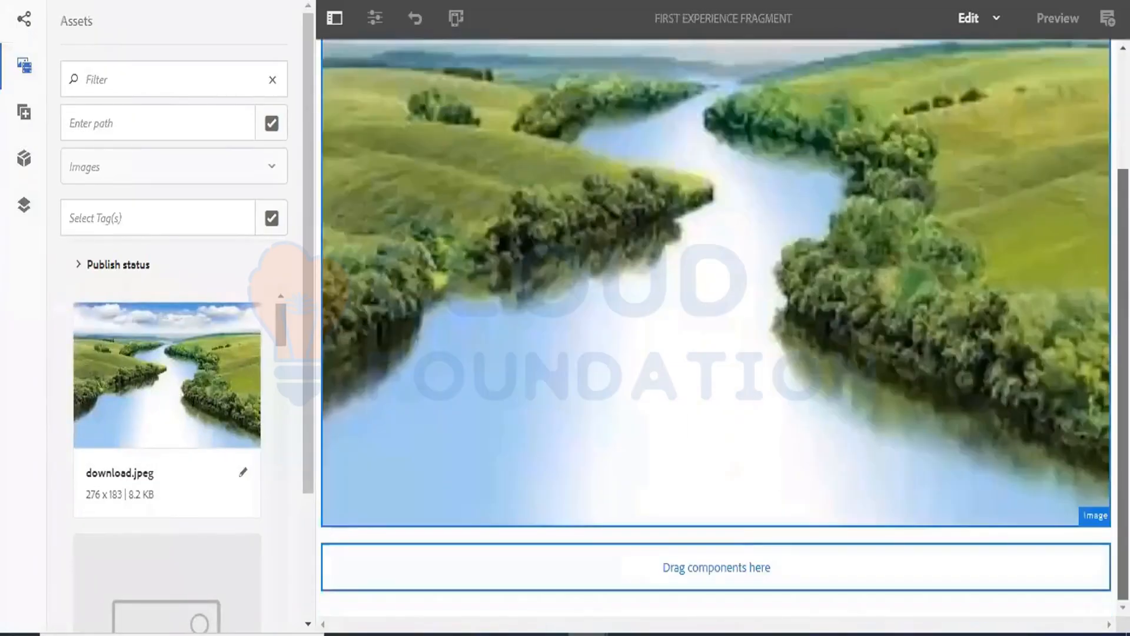
{"action": "left_click", "coordinate": [624, 574]}
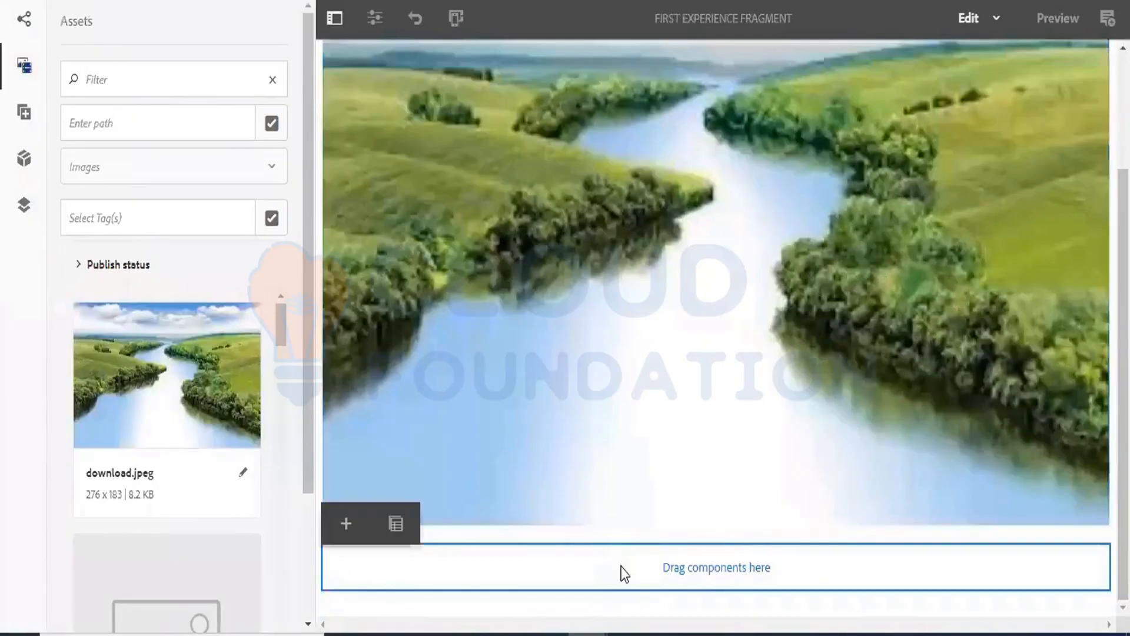
{"action": "left_click", "coordinate": [345, 529]}
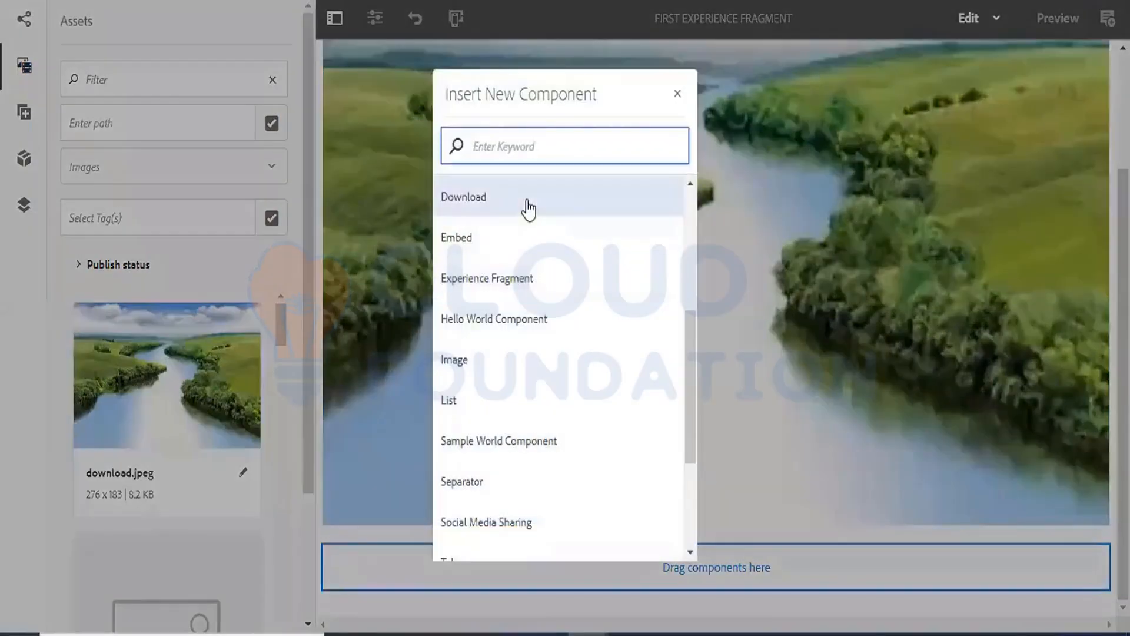
{"action": "type", "text": "titl"}
{"action": "left_click", "coordinate": [487, 219]}
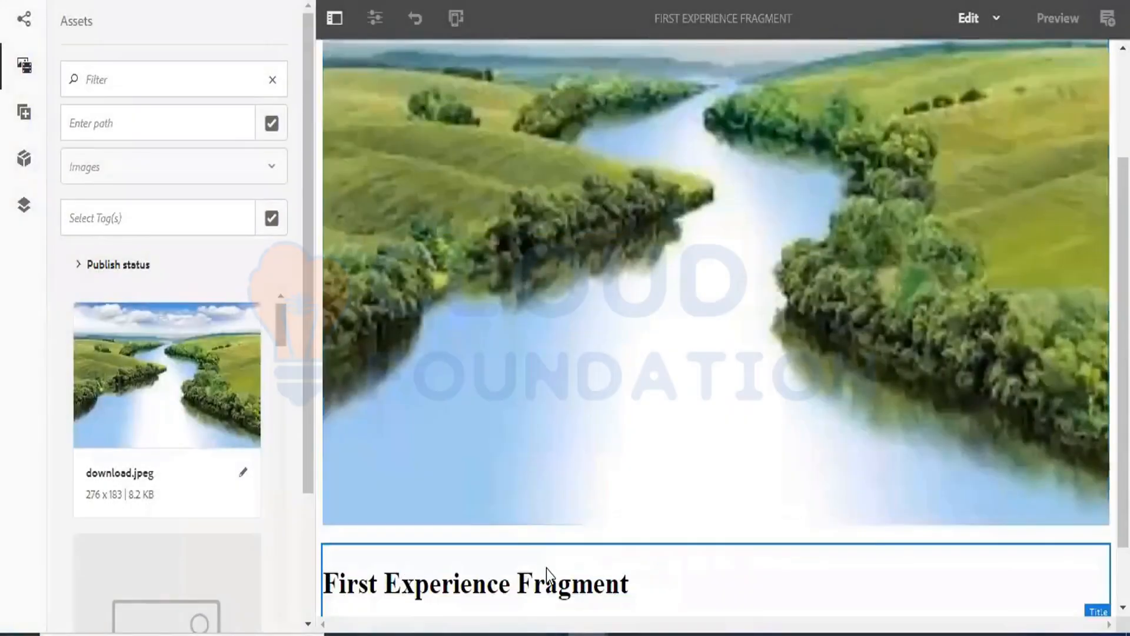
- Enter "Image Above" as the title text in the Title component's properties
{"action": "left_click", "coordinate": [546, 568]}
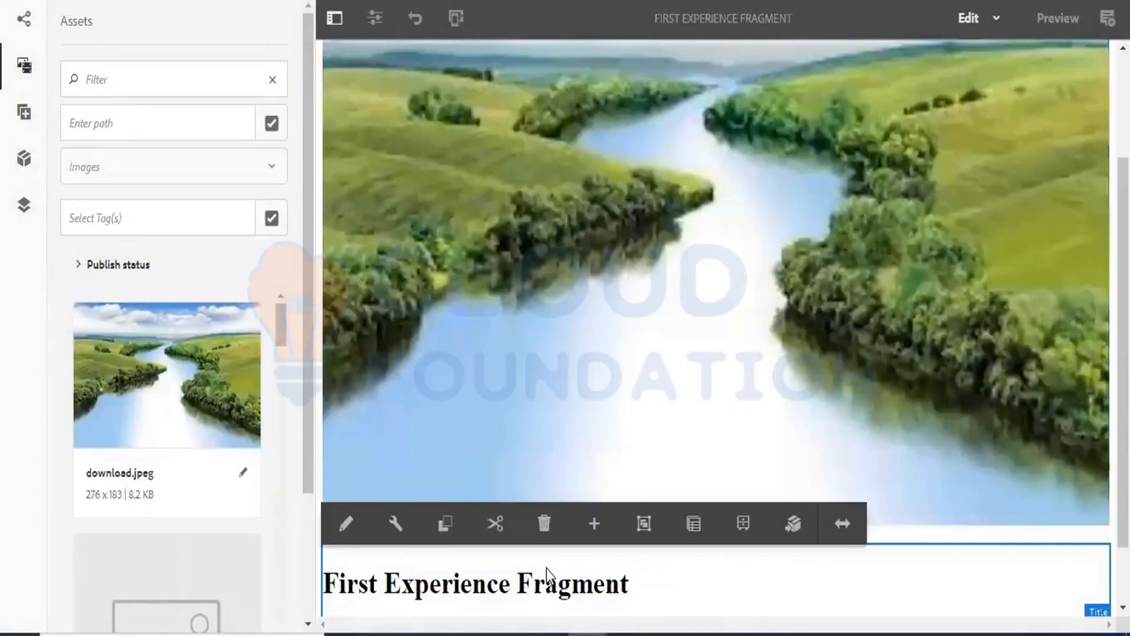
{"action": "double_click", "coordinate": [546, 569]}
{"action": "left_click", "coordinate": [436, 201]}
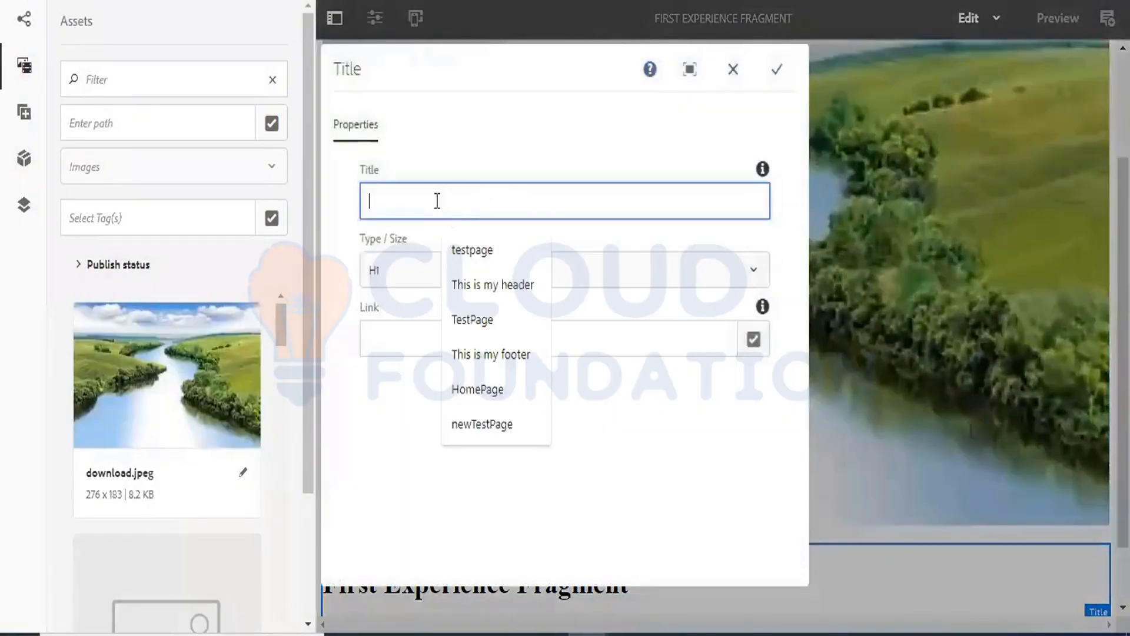
{"action": "type", "text": "Image"}
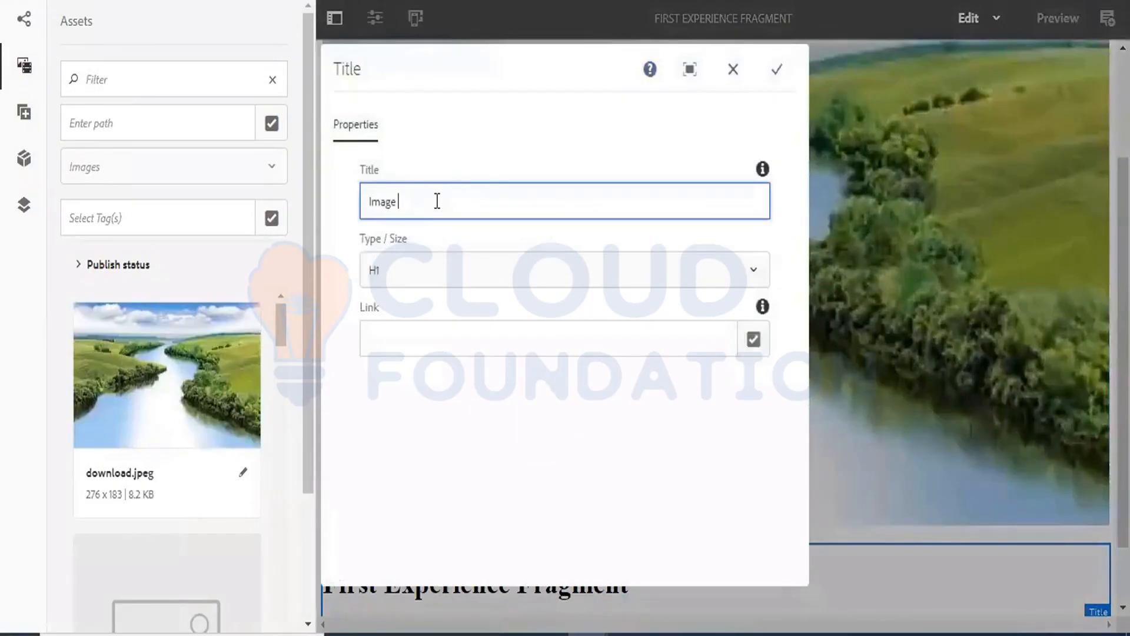
{"action": "type", "text": " A"}
{"action": "type", "text": "bobd"}
{"action": "key", "text": "BackSpace"}
{"action": "type", "text": "e"}
{"action": "key", "text": "BackSpace"}
{"action": "key", "text": "BackSpace"}
{"action": "type", "text": "ve"}
- Set the Title component's type/size to H4 and save its properties
{"action": "left_click", "coordinate": [463, 271]}
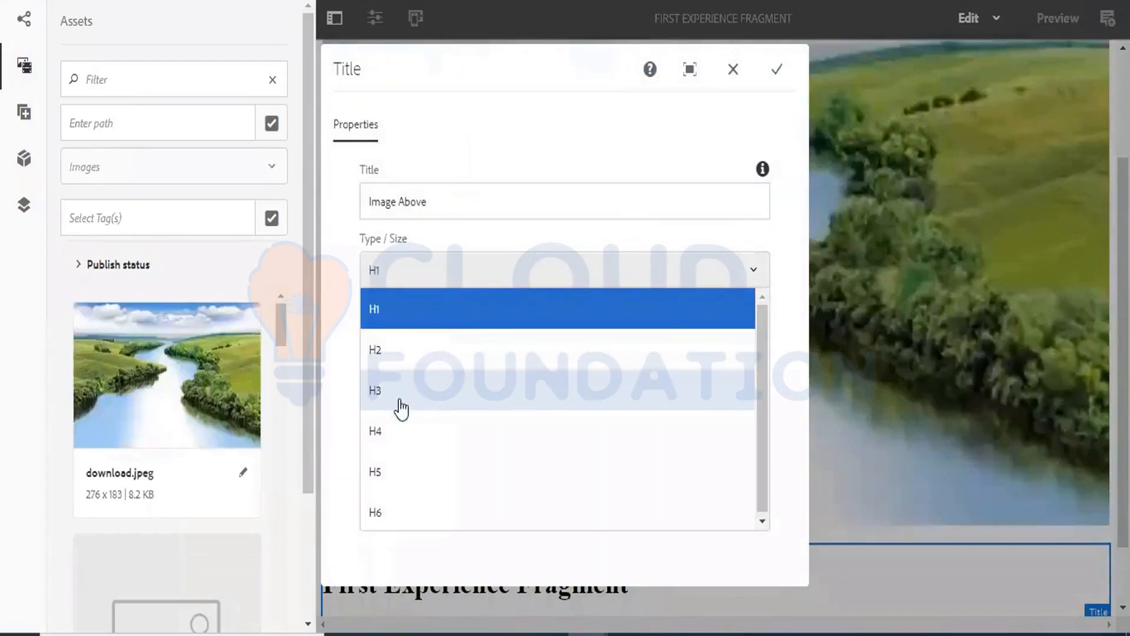
{"action": "left_click", "coordinate": [398, 434]}
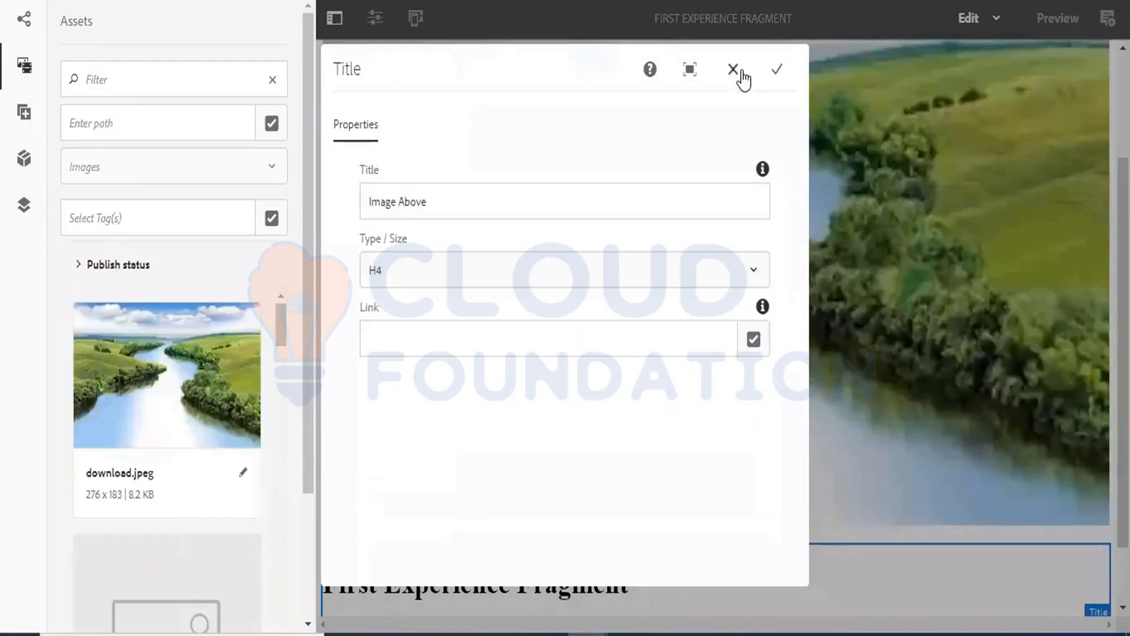
{"action": "left_click", "coordinate": [776, 71]}
{"action": "left_click", "coordinate": [779, 77]}
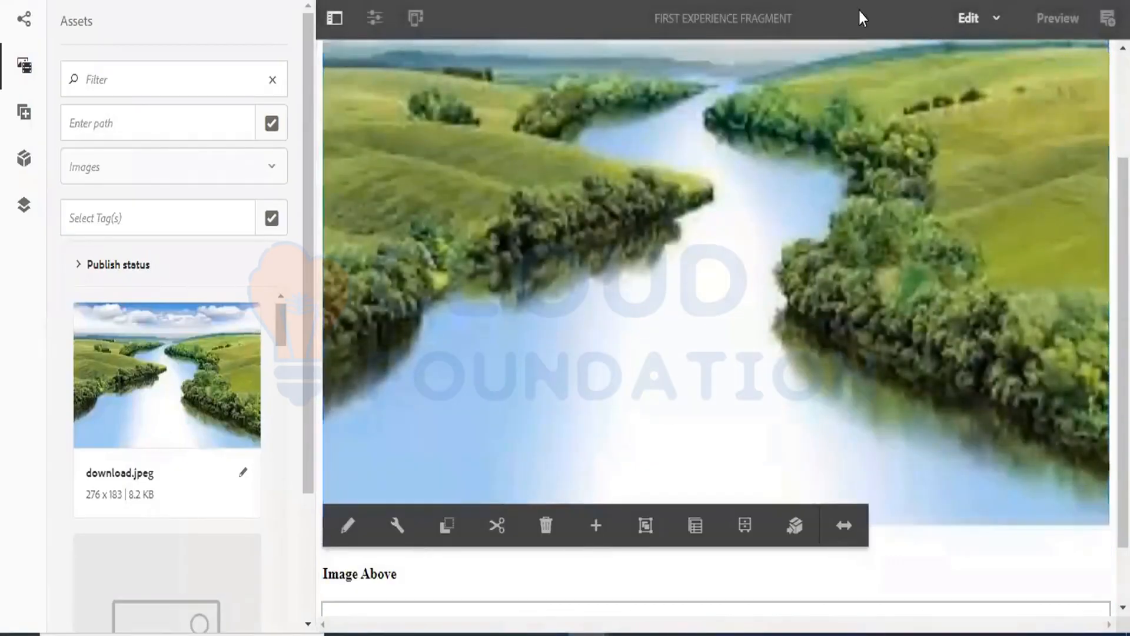
- Hide the side panel and look over the fragment's image and title at full width
{"action": "left_click", "coordinate": [334, 18]}
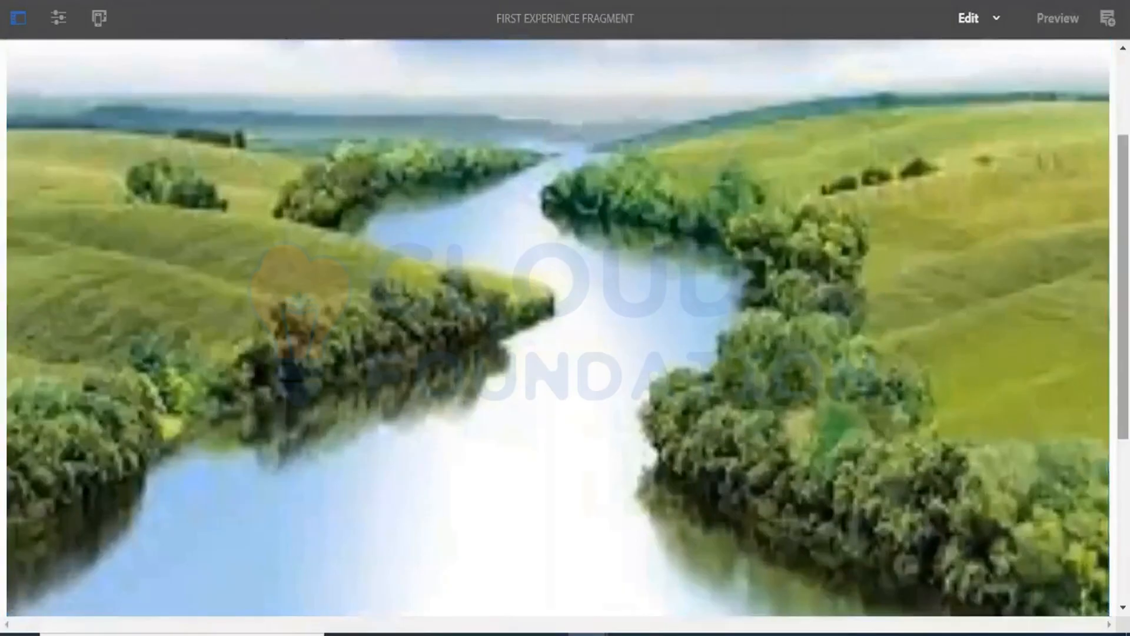
{"action": "scroll", "coordinate": [558, 328], "scroll_direction": "up", "scroll_amount": 3}
{"action": "scroll", "coordinate": [558, 327], "scroll_direction": "down", "scroll_amount": 6}
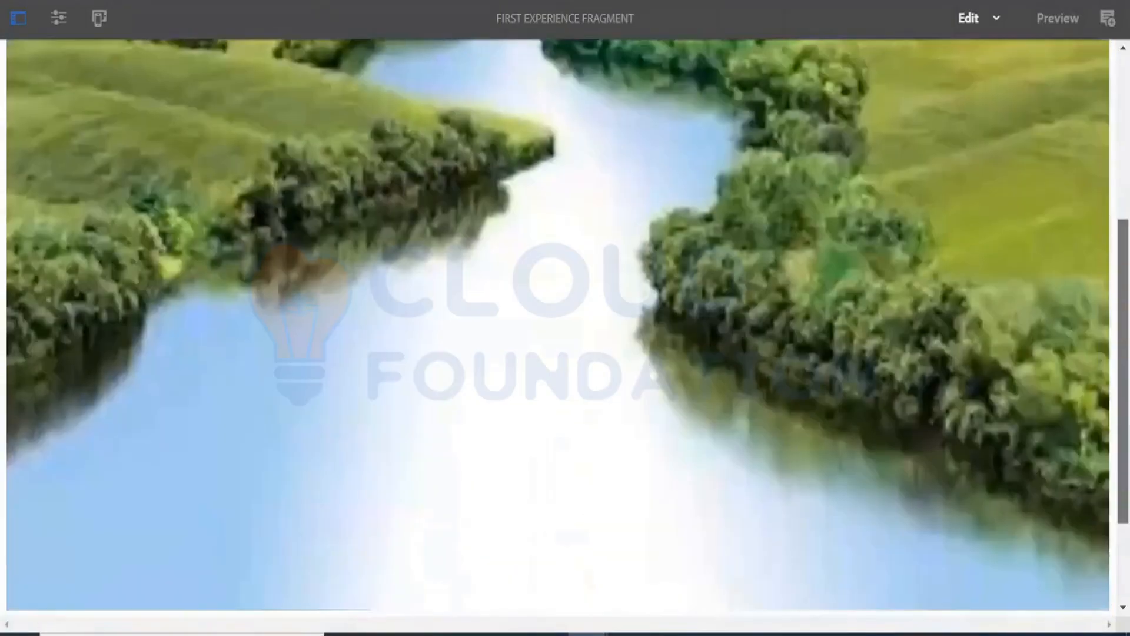
{"action": "scroll", "coordinate": [558, 327], "scroll_direction": "down", "scroll_amount": 2}
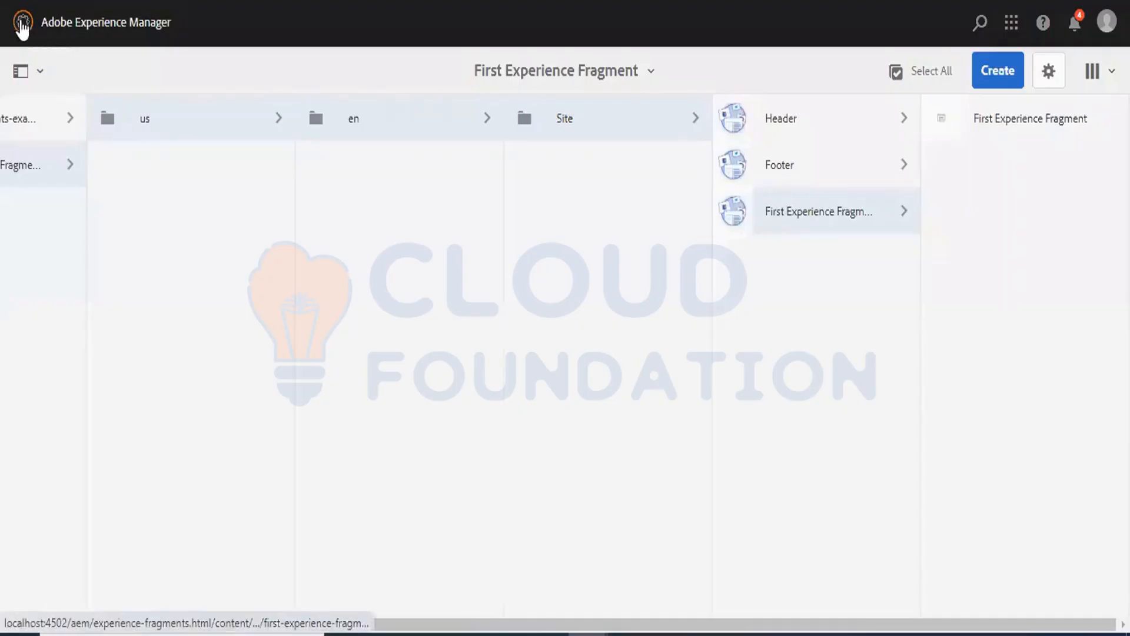
- Go to the Sites console and select the en page under Sample Project > us
{"action": "left_click", "coordinate": [22, 25]}
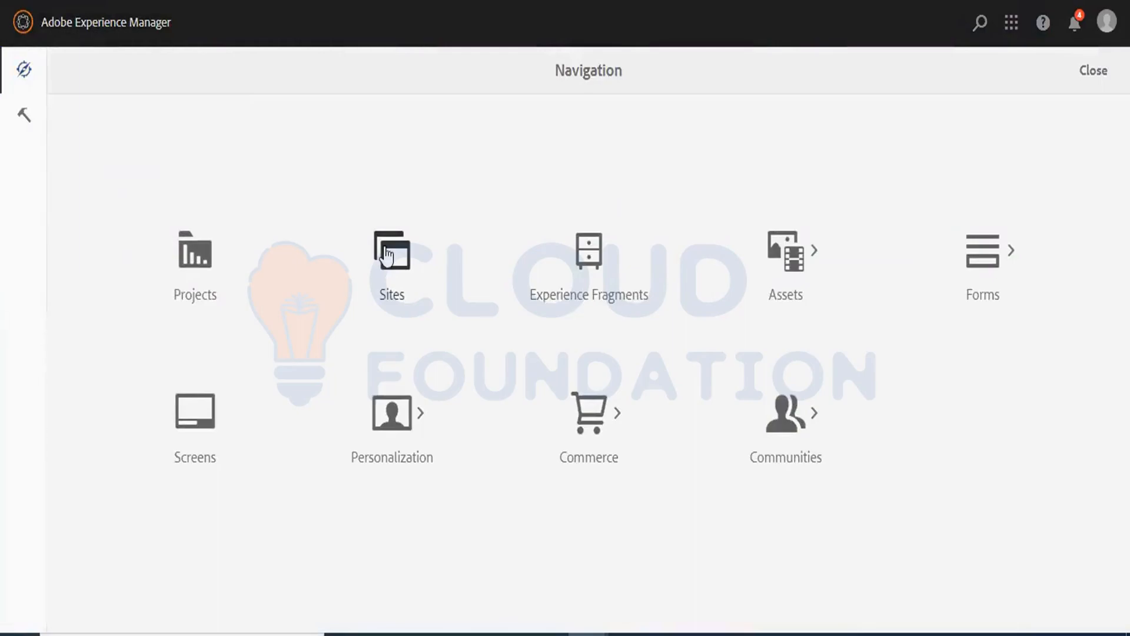
{"action": "left_click", "coordinate": [387, 255]}
{"action": "left_click", "coordinate": [160, 416]}
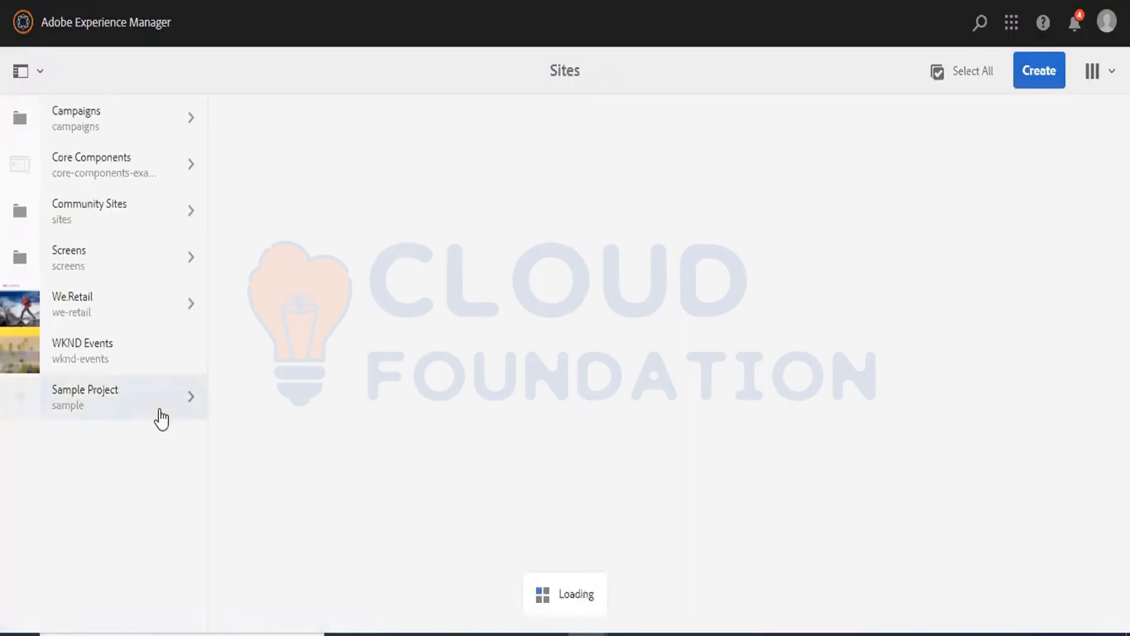
{"action": "left_click", "coordinate": [381, 109]}
{"action": "left_click", "coordinate": [501, 112]}
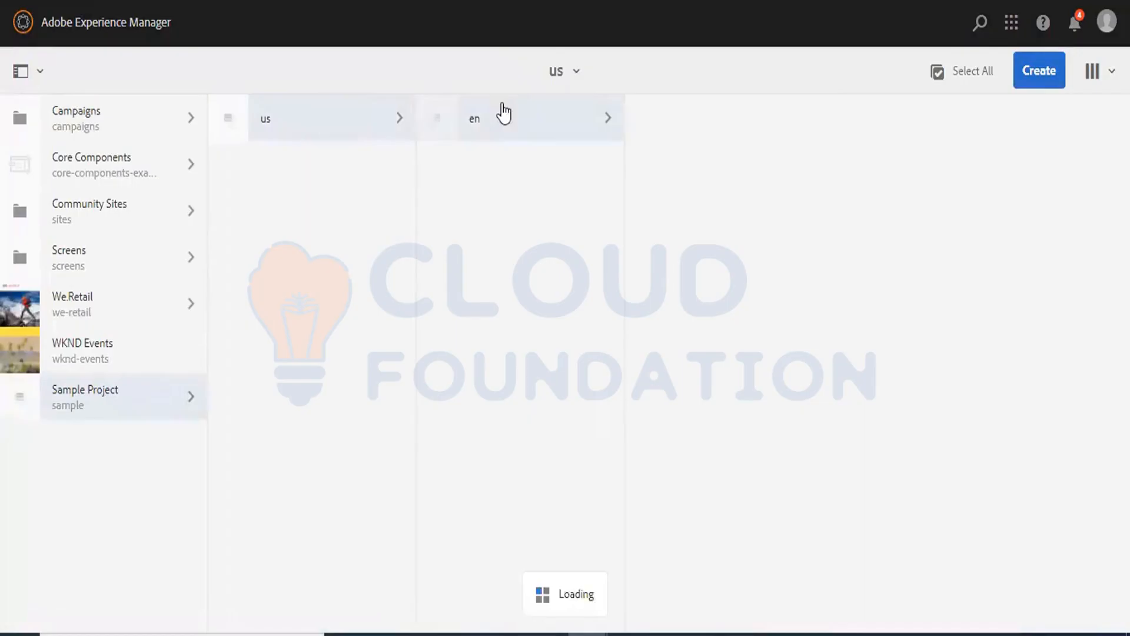
{"action": "left_click", "coordinate": [677, 125]}
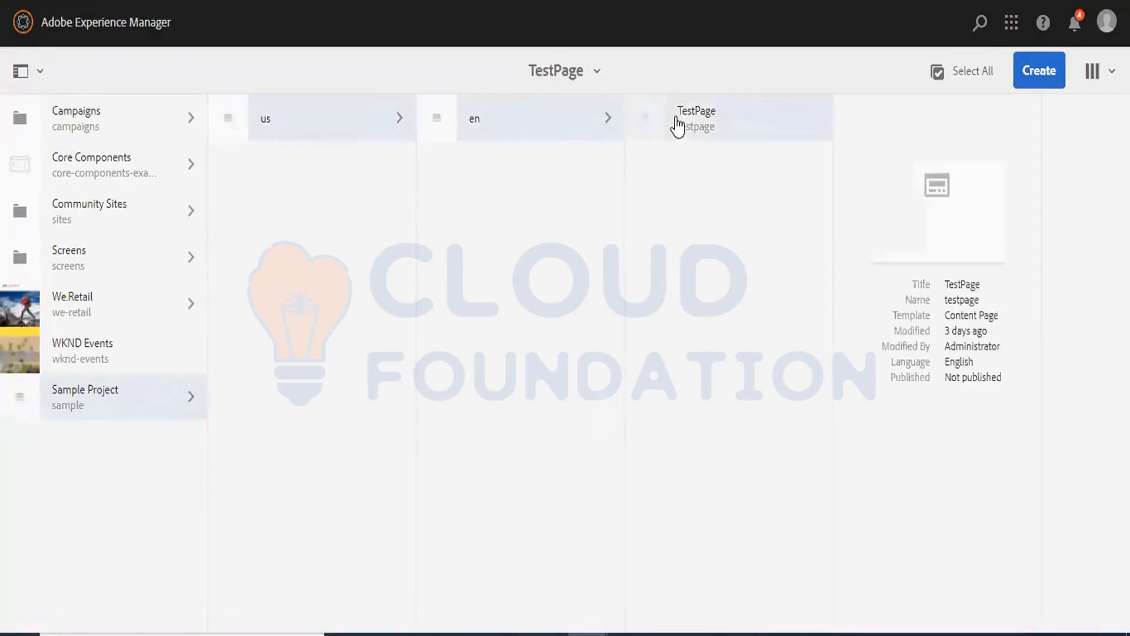
{"action": "left_click", "coordinate": [529, 148]}
- Start a new page under en using the Content Page template and proceed to its properties
{"action": "left_click", "coordinate": [1024, 74]}
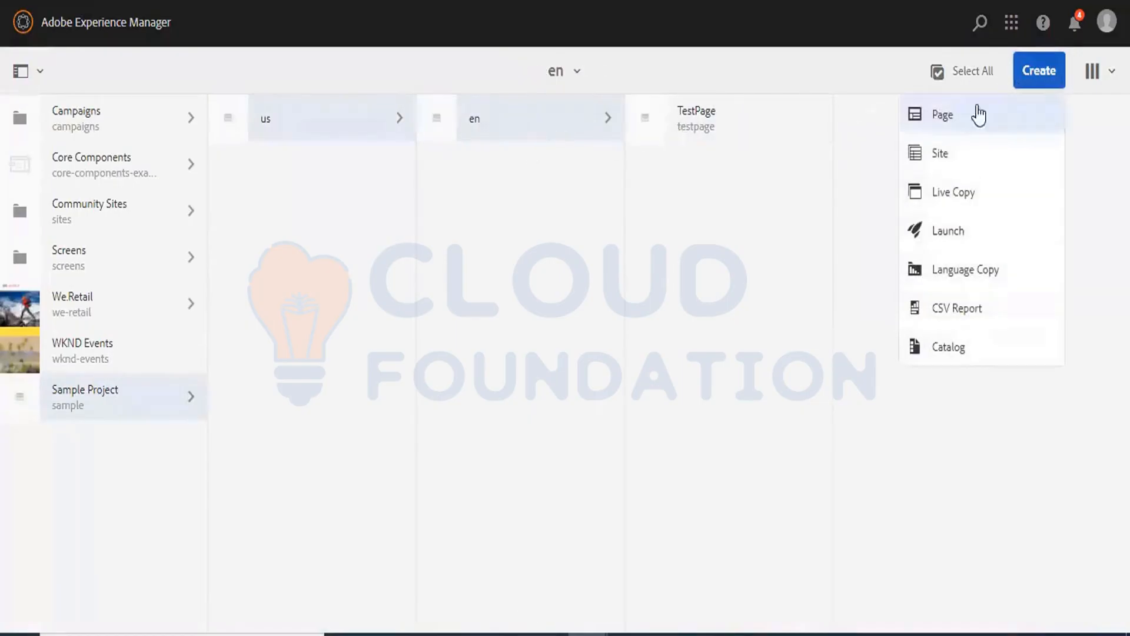
{"action": "left_click", "coordinate": [960, 125]}
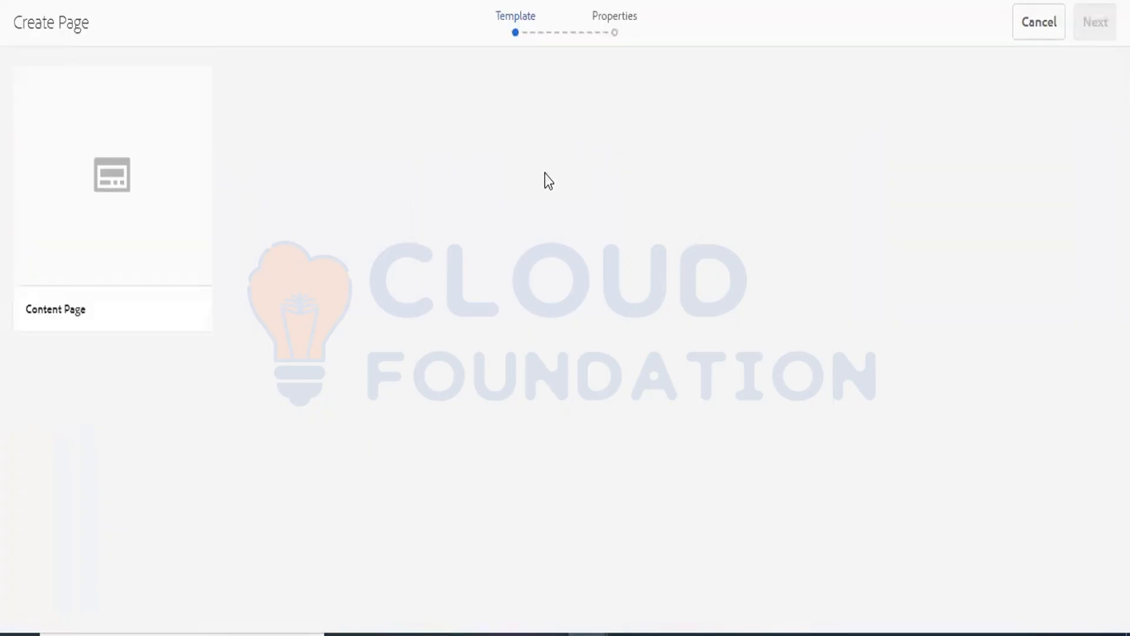
{"action": "left_click", "coordinate": [106, 179]}
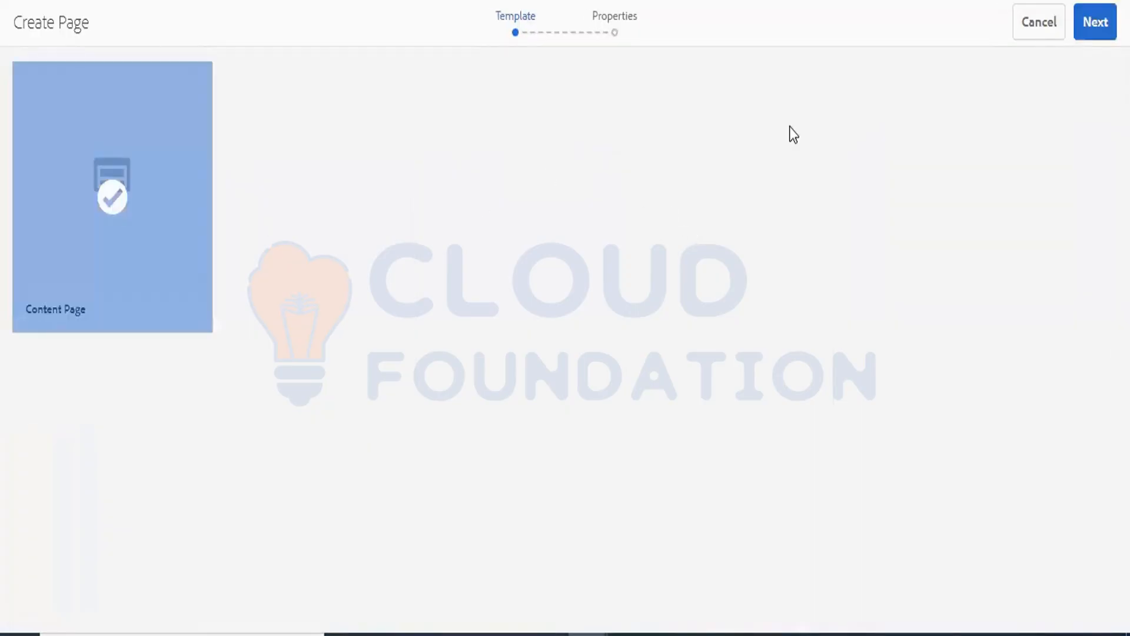
{"action": "left_click", "coordinate": [1103, 24]}
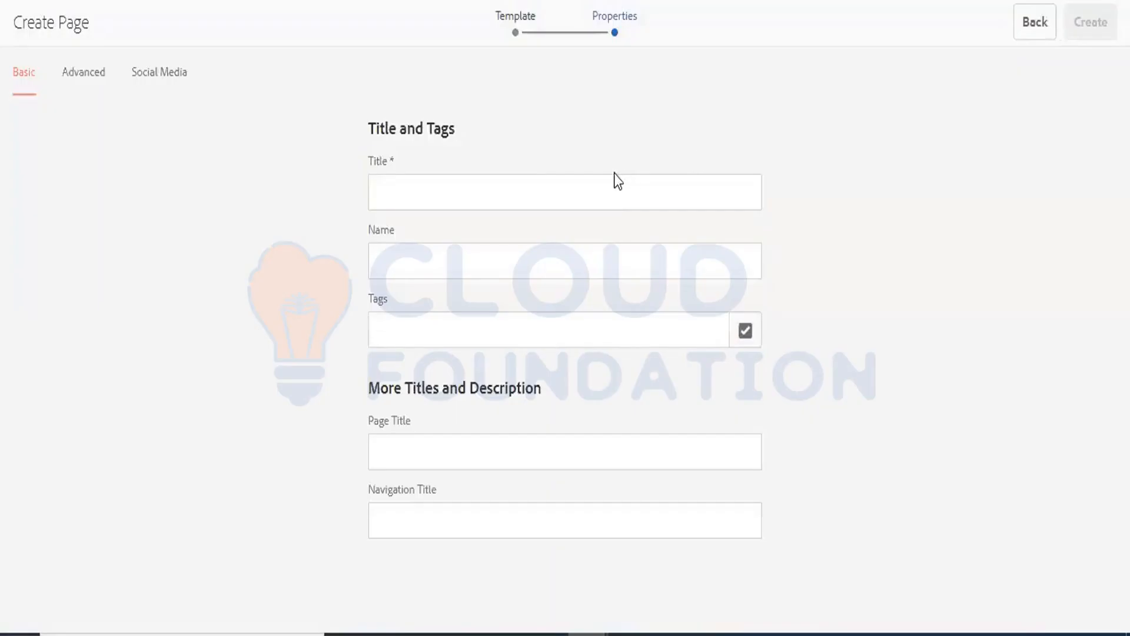
- Title the new page "ExpFragPage", create it and open it in the editor
{"action": "left_click", "coordinate": [526, 187]}
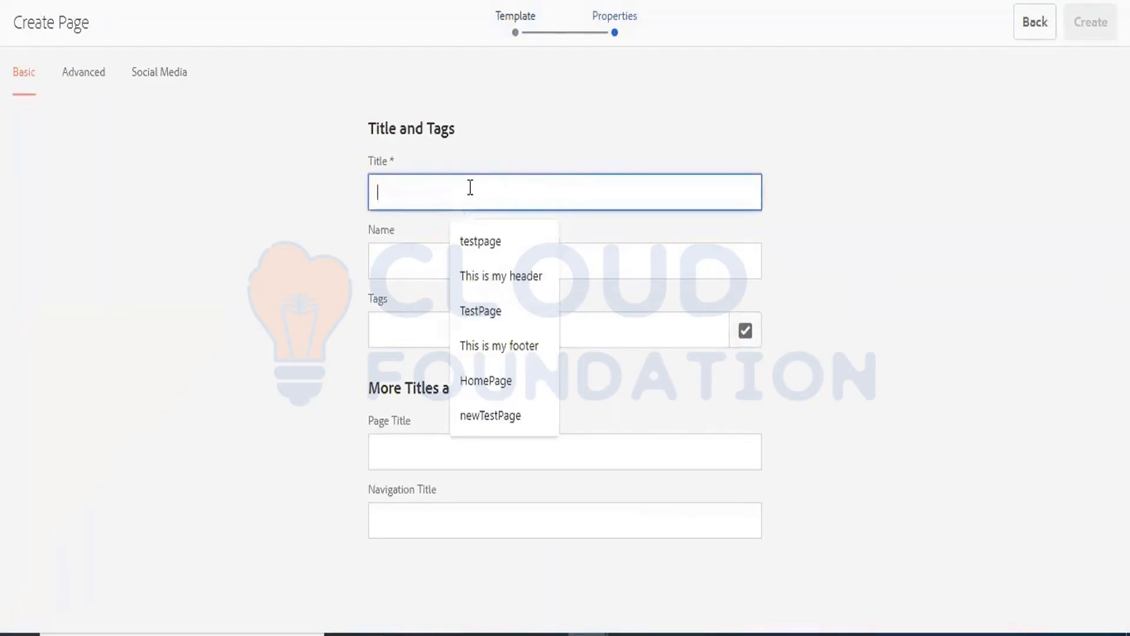
{"action": "type", "text": "W"}
{"action": "key", "text": "BackSpace"}
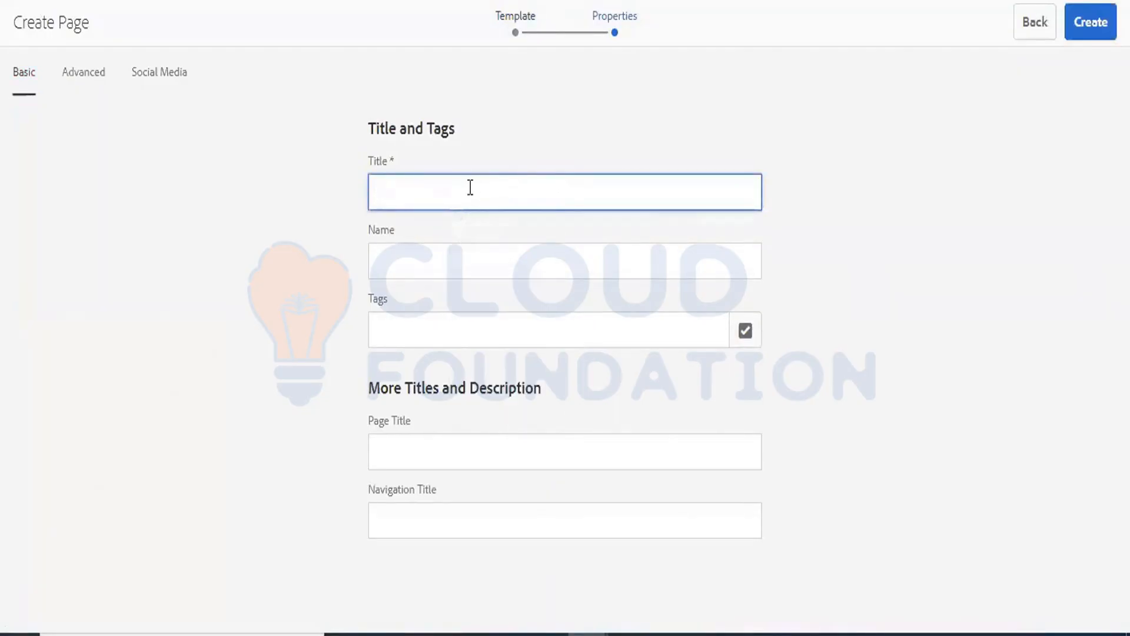
{"action": "type", "text": "ExpFrag"}
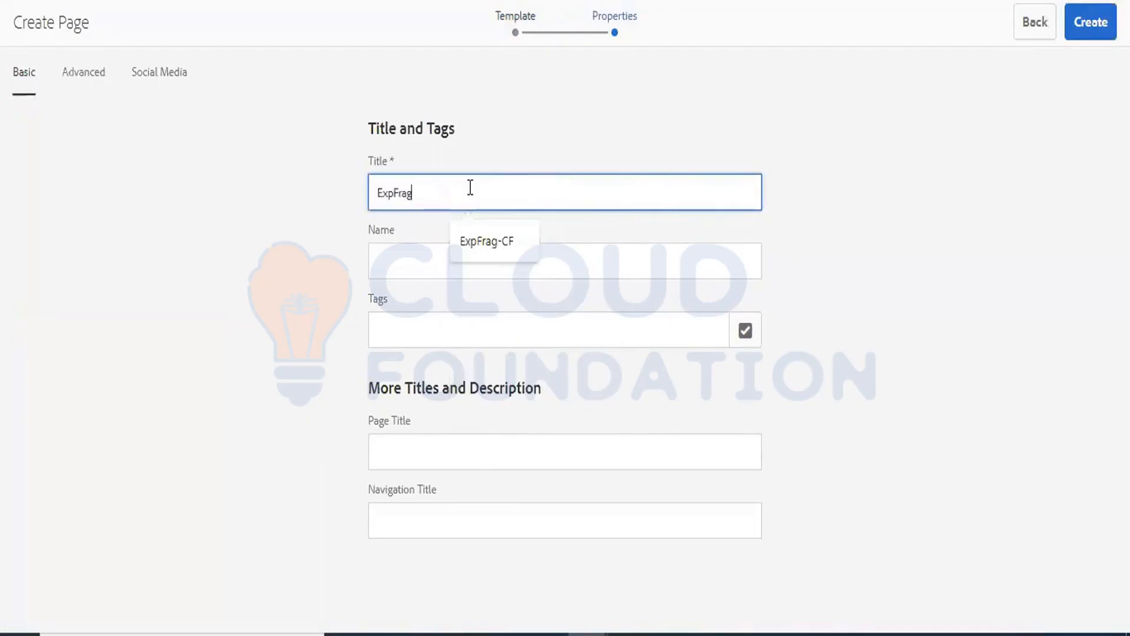
{"action": "type", "text": "Page"}
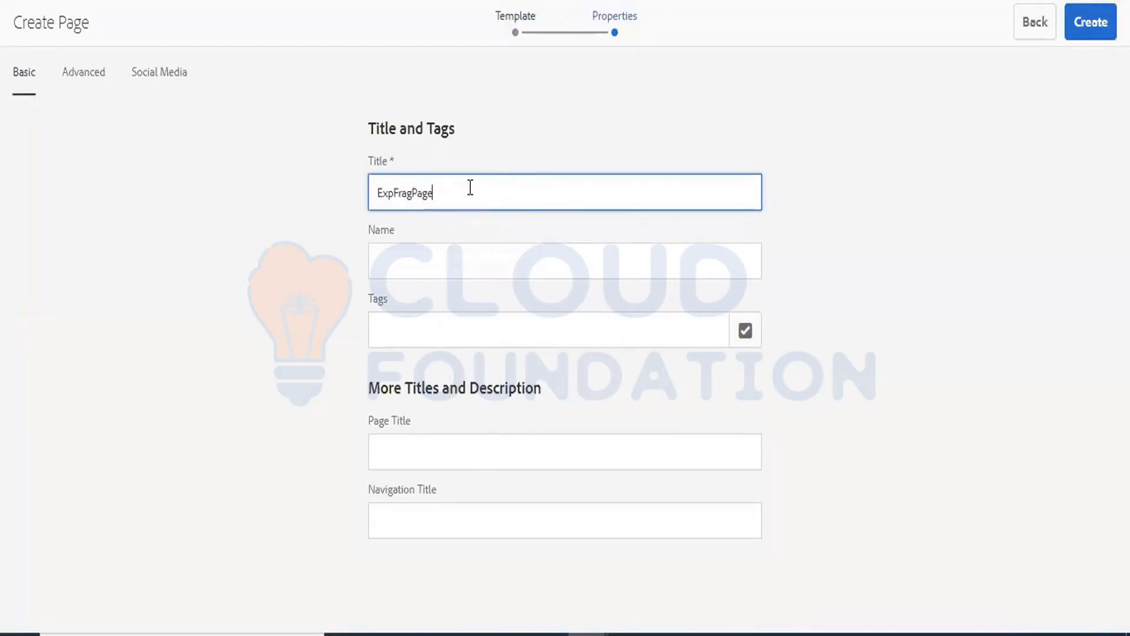
{"action": "left_click", "coordinate": [1085, 27]}
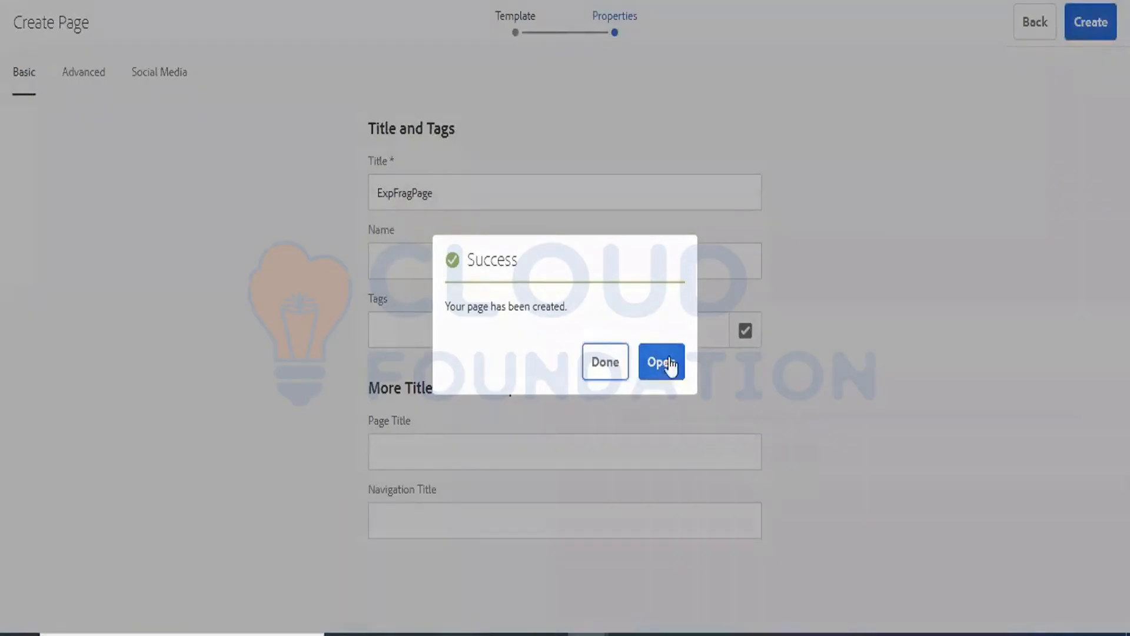
{"action": "left_click", "coordinate": [659, 370]}
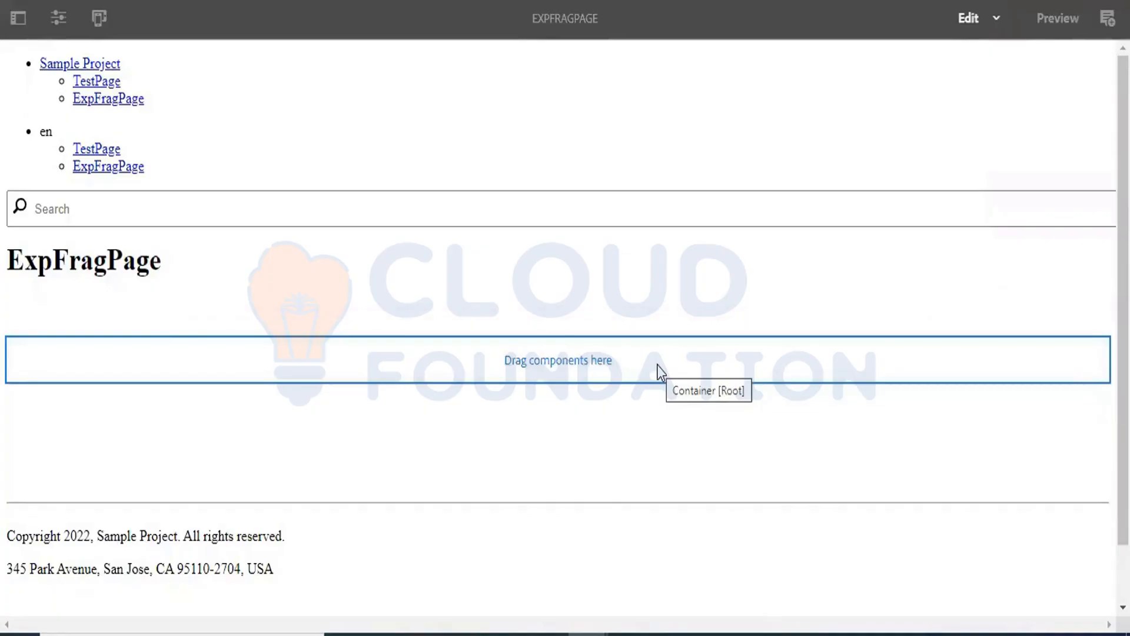
- Insert an Experience Fragment component into the empty root container of ExpFragPage
{"action": "left_click", "coordinate": [494, 371]}
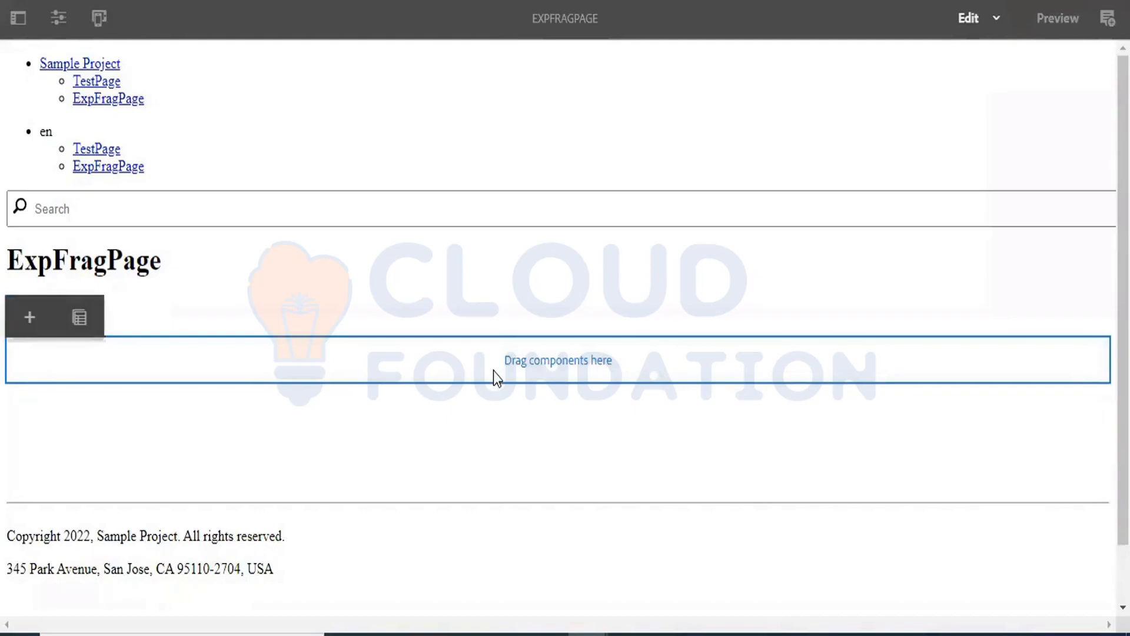
{"action": "left_click", "coordinate": [30, 323]}
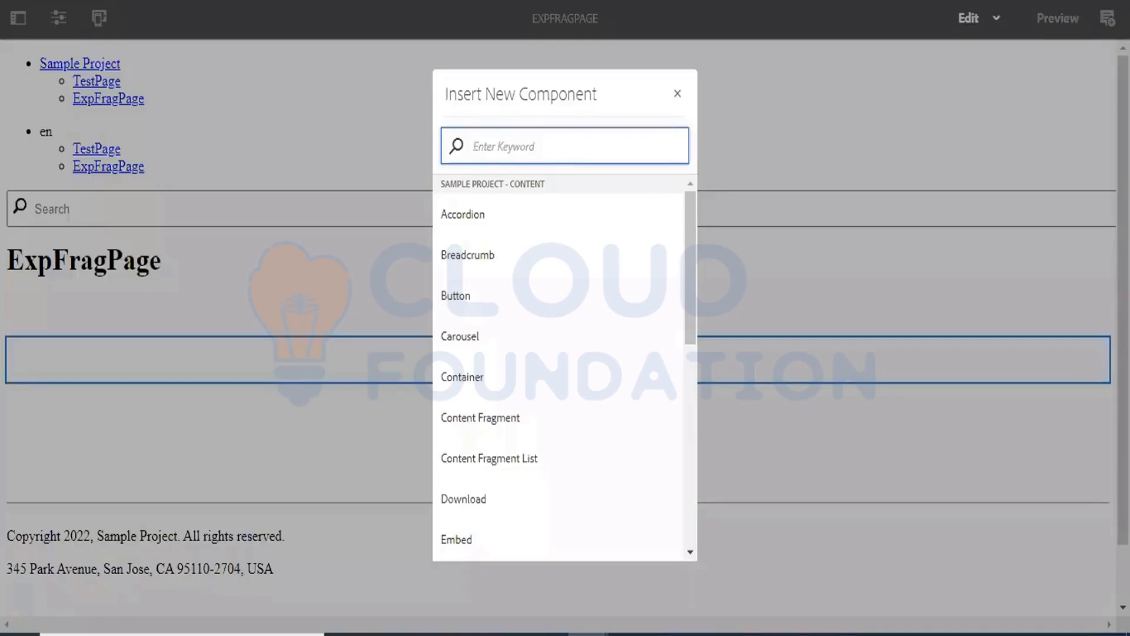
{"action": "type", "text": "exp"}
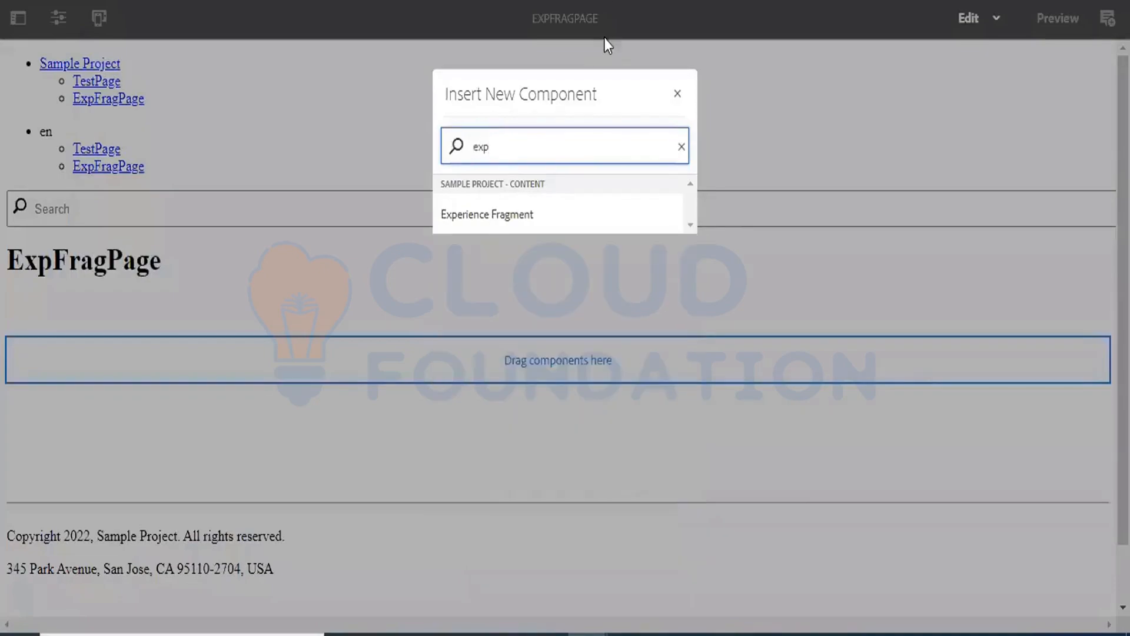
{"action": "left_click", "coordinate": [538, 213]}
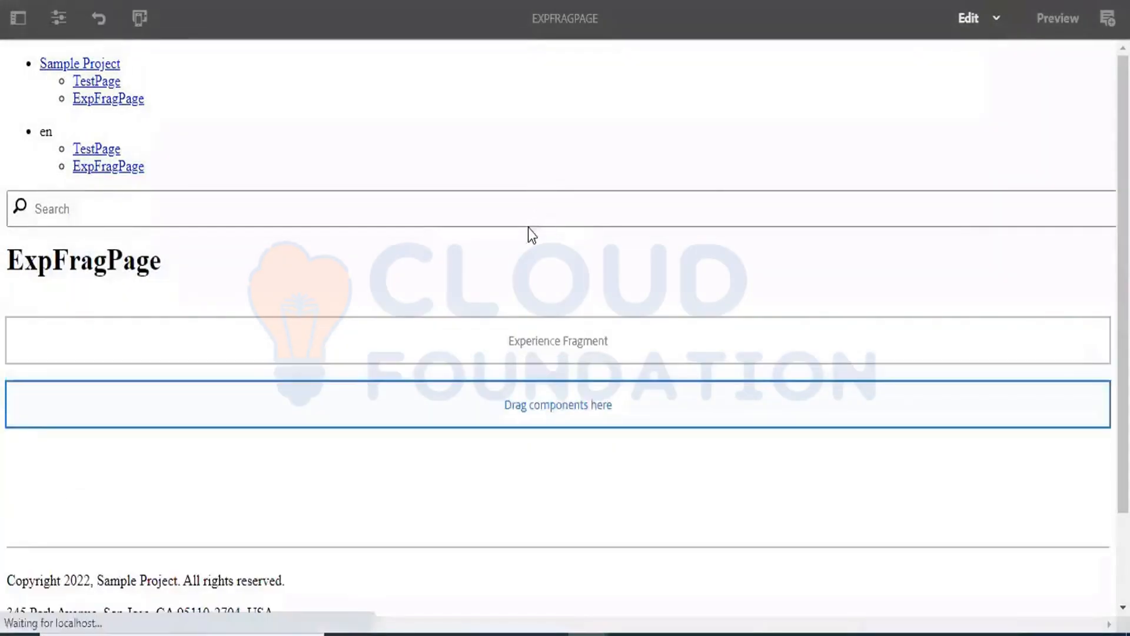
{"action": "left_click", "coordinate": [348, 342]}
{"action": "left_click", "coordinate": [34, 299]}
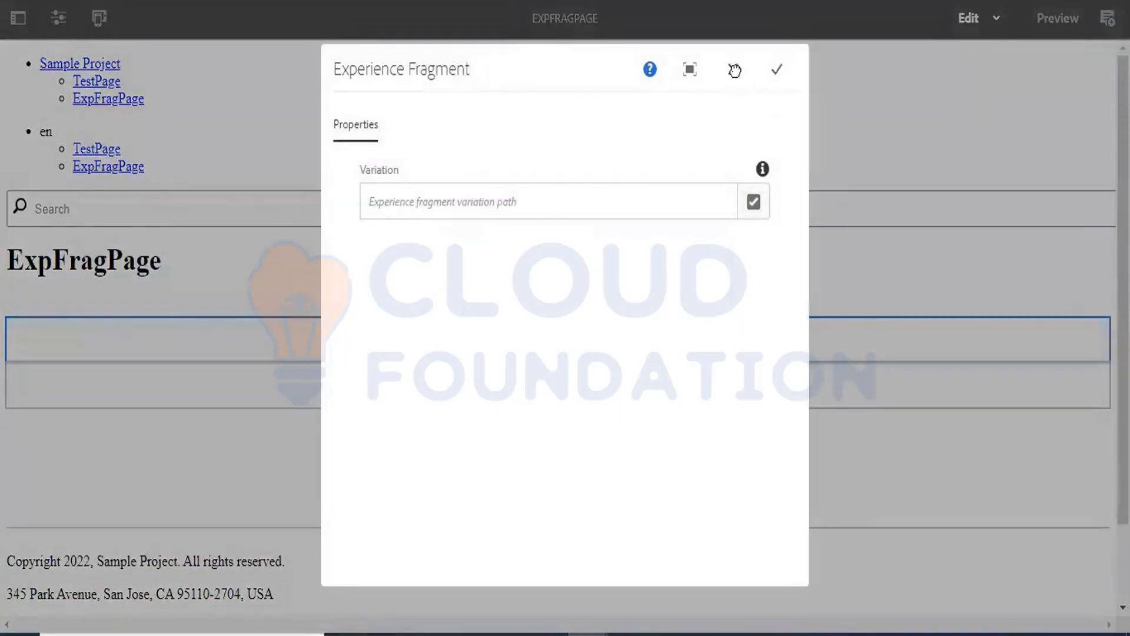
{"action": "left_click", "coordinate": [734, 70]}
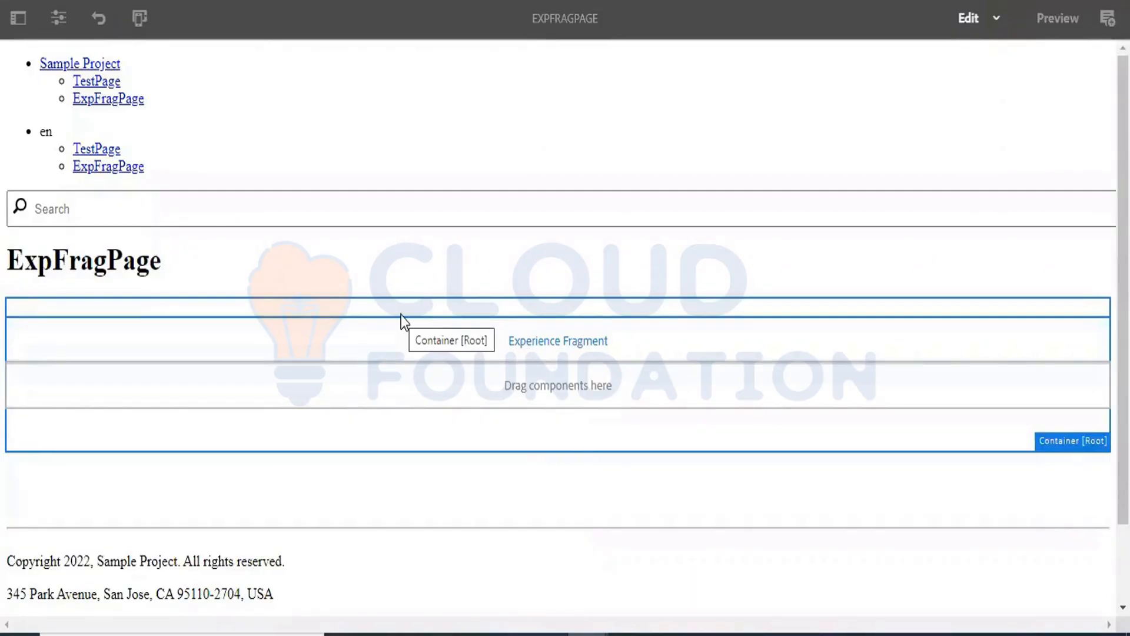
- Set the Experience Fragment component's variation to First Experience Fragment, found under Sample Project Fragments > us > en > Site, and save it
{"action": "double_click", "coordinate": [25, 336]}
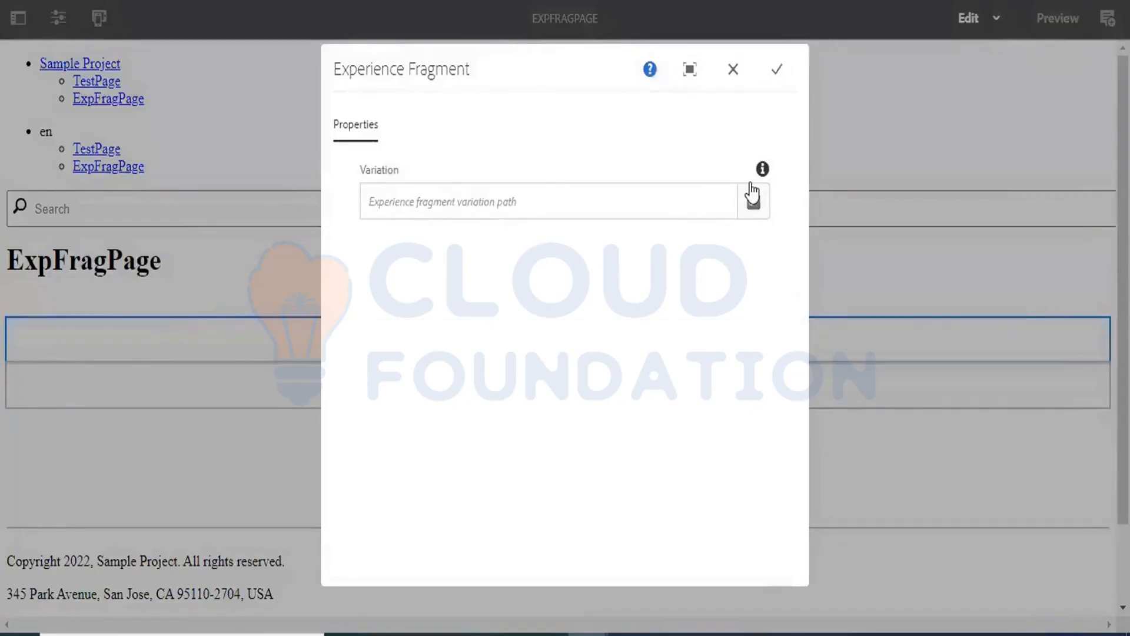
{"action": "left_click", "coordinate": [753, 198]}
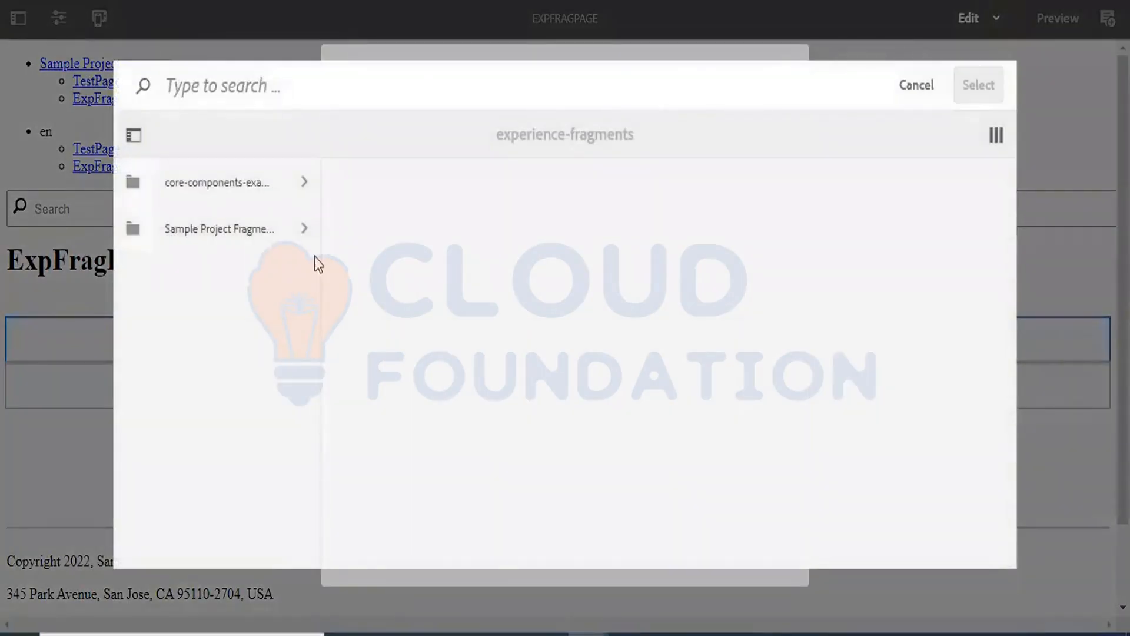
{"action": "left_click", "coordinate": [268, 233]}
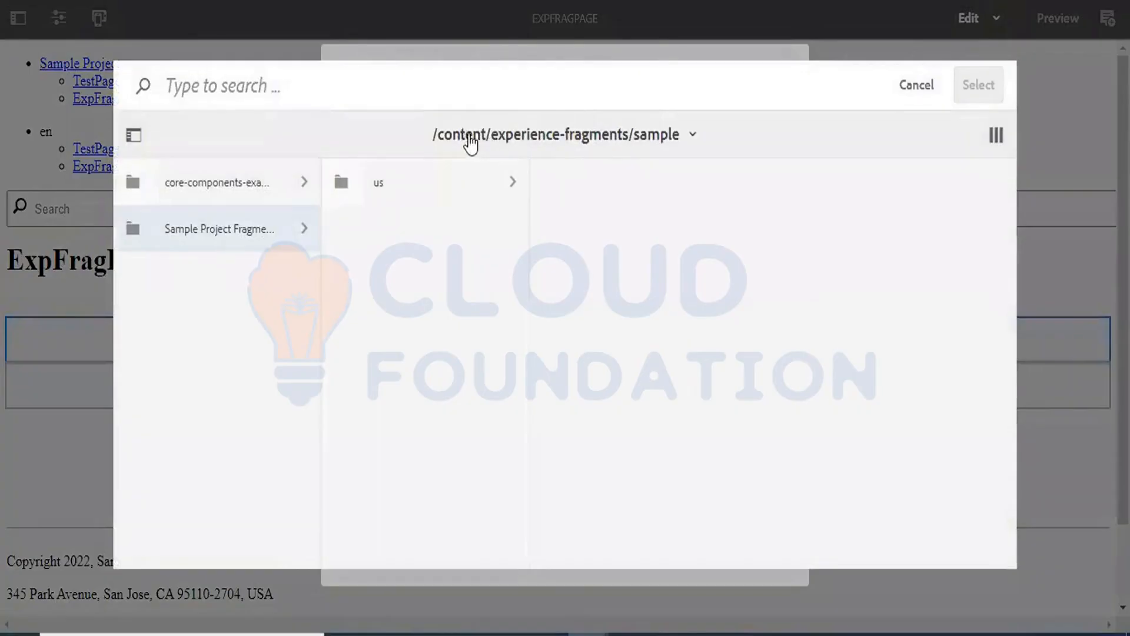
{"action": "left_click", "coordinate": [489, 181]}
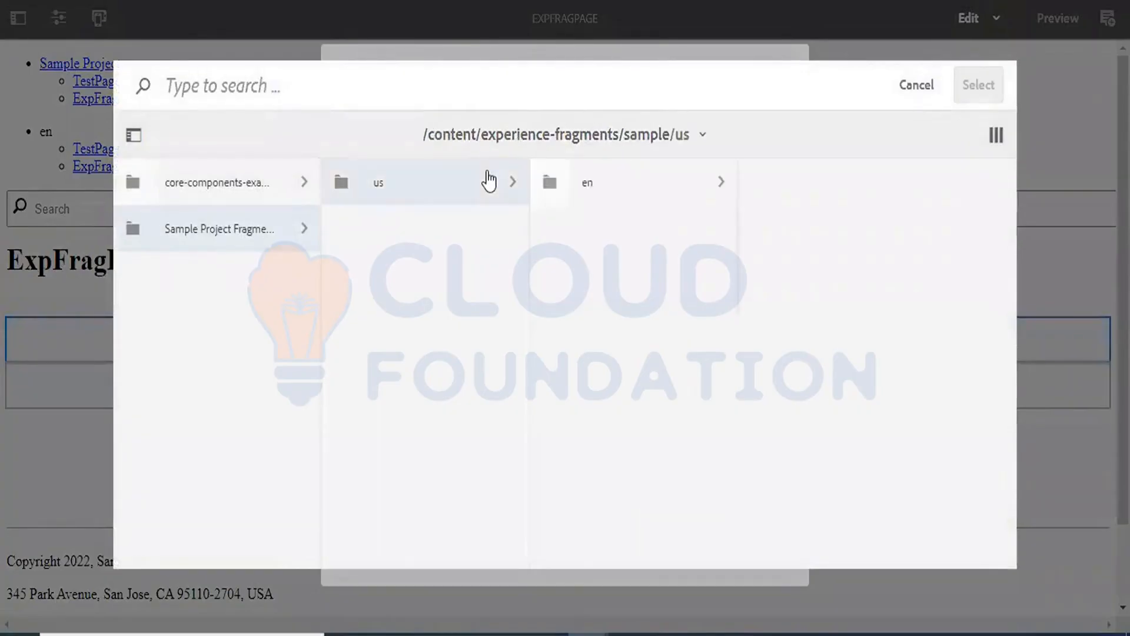
{"action": "left_click", "coordinate": [580, 187]}
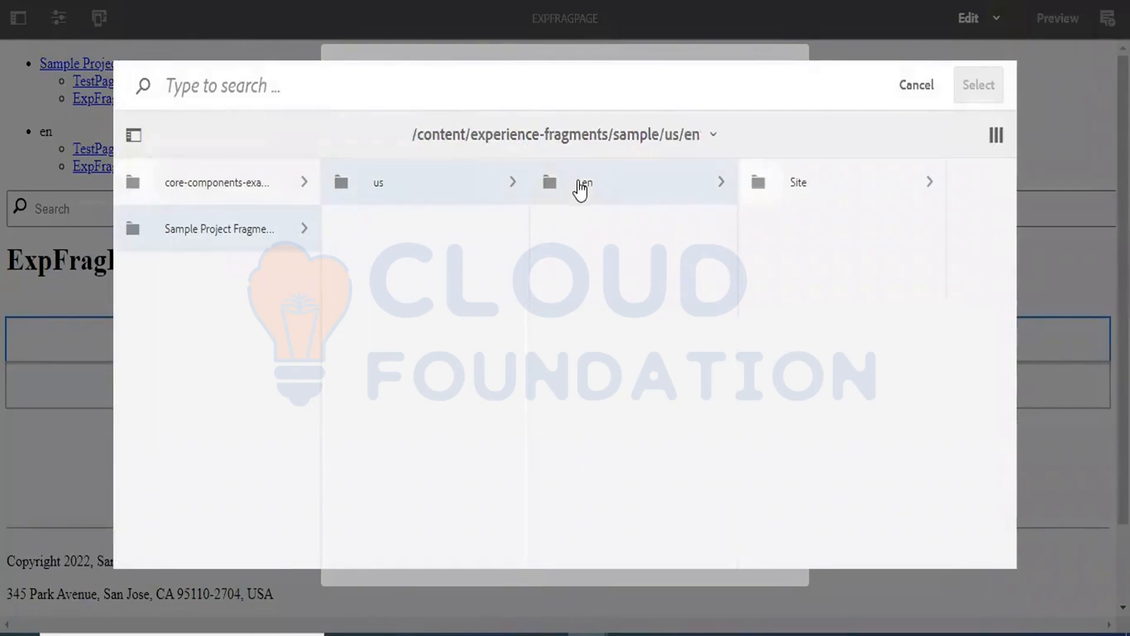
{"action": "left_click", "coordinate": [832, 187]}
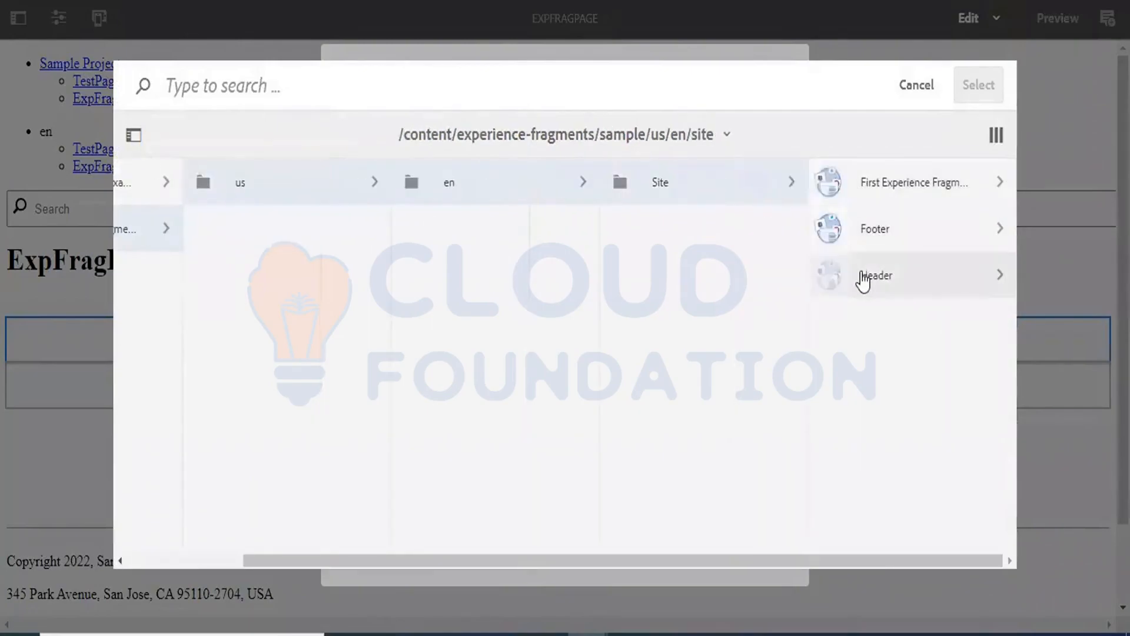
{"action": "left_click", "coordinate": [903, 178]}
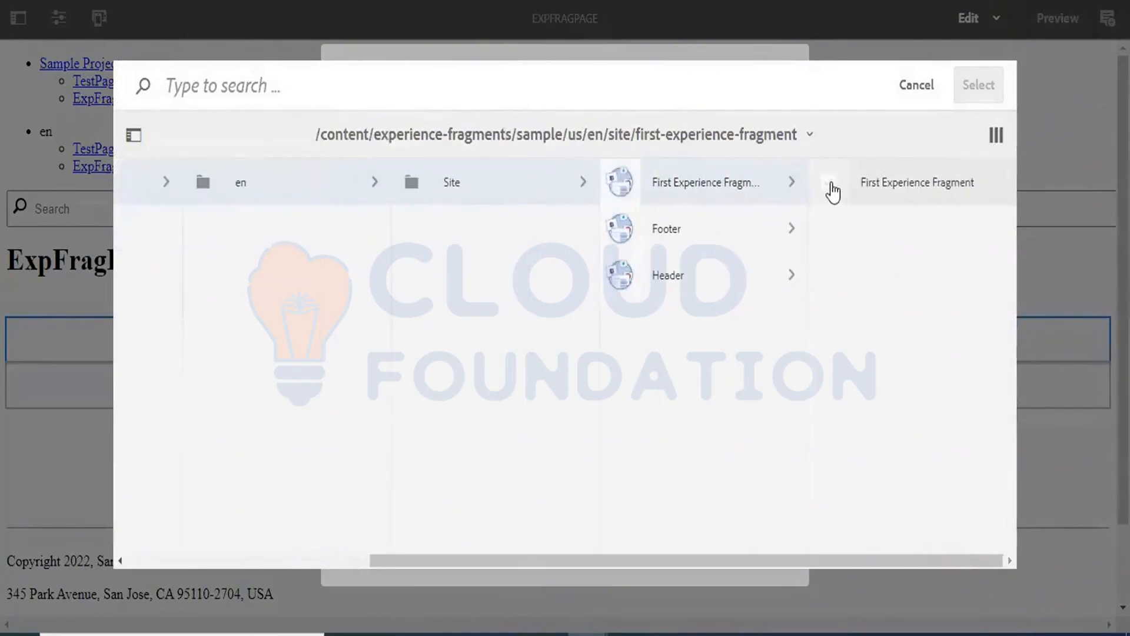
{"action": "left_click", "coordinate": [833, 189]}
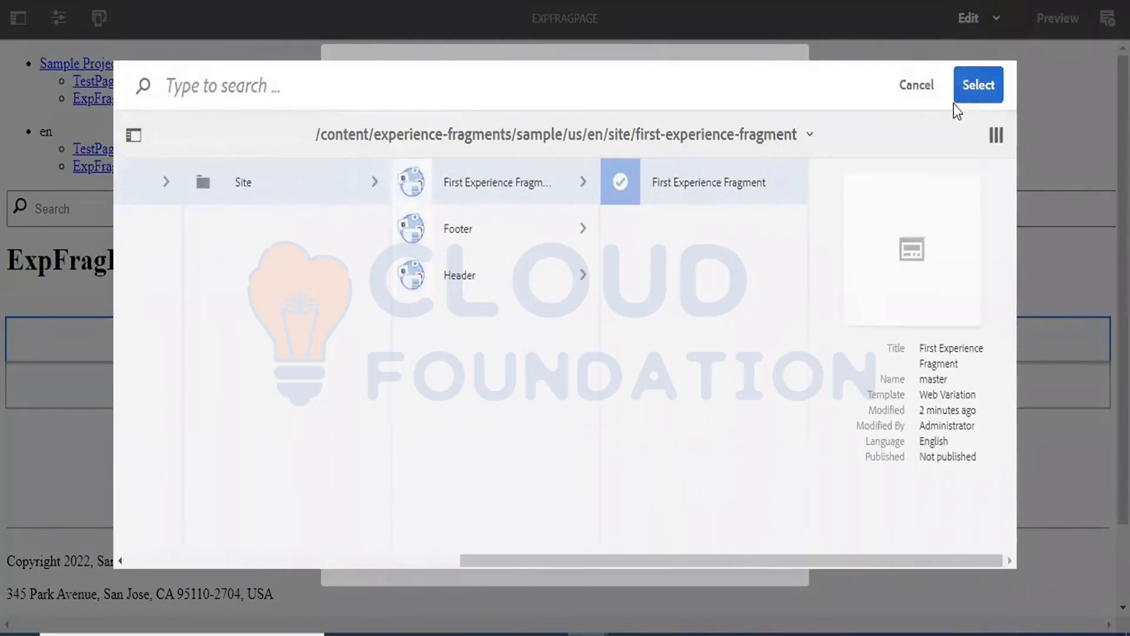
{"action": "left_click", "coordinate": [975, 86]}
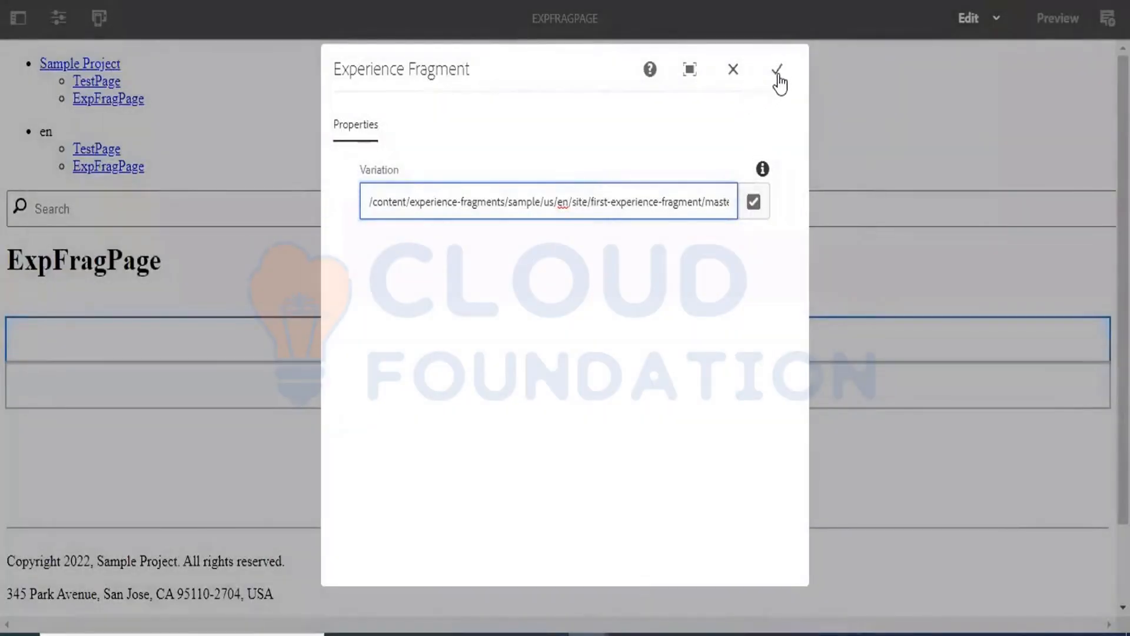
{"action": "left_click", "coordinate": [777, 71]}
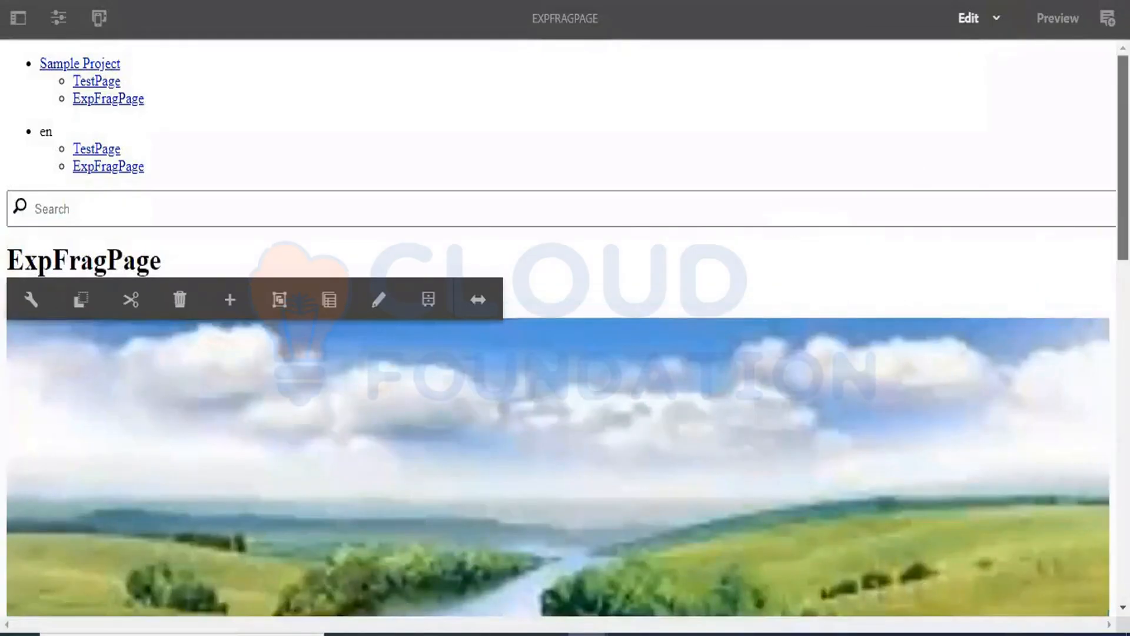
- Look over the image and title of the embedded fragment on ExpFragPage
{"action": "scroll", "coordinate": [820, 222], "scroll_direction": "down", "scroll_amount": 8}
{"action": "scroll", "coordinate": [1090, 235], "scroll_direction": "down", "scroll_amount": 5}
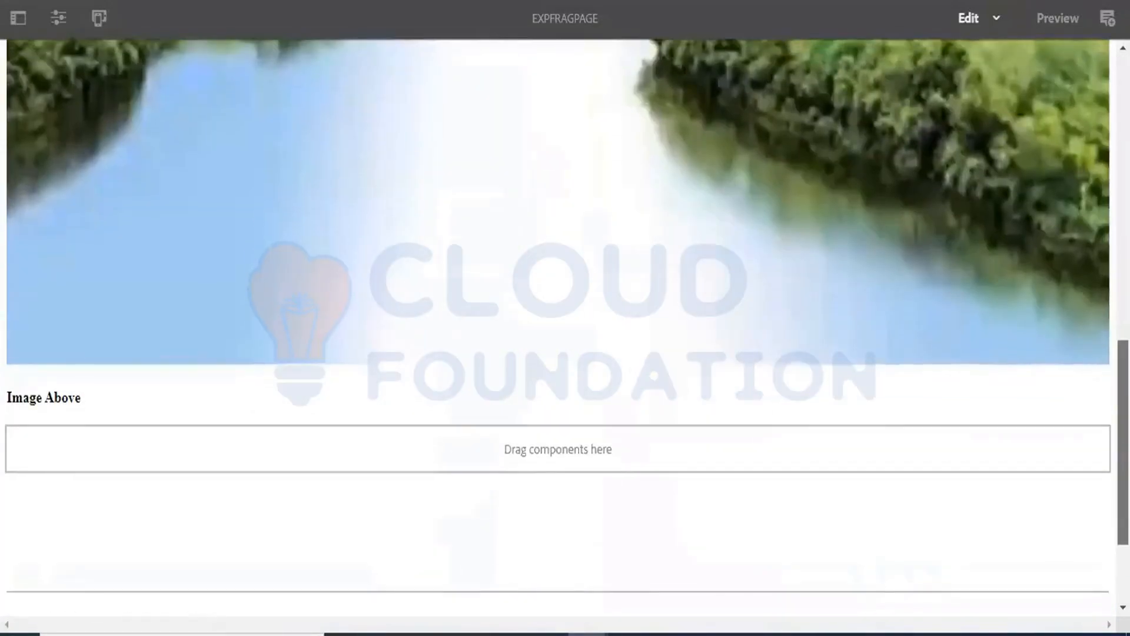
{"action": "scroll", "coordinate": [1089, 235], "scroll_direction": "up", "scroll_amount": 10}
{"action": "left_click", "coordinate": [1090, 236]}
{"action": "scroll", "coordinate": [1087, 222], "scroll_direction": "up", "scroll_amount": 2}
{"action": "scroll", "coordinate": [1096, 276], "scroll_direction": "down", "scroll_amount": 5}
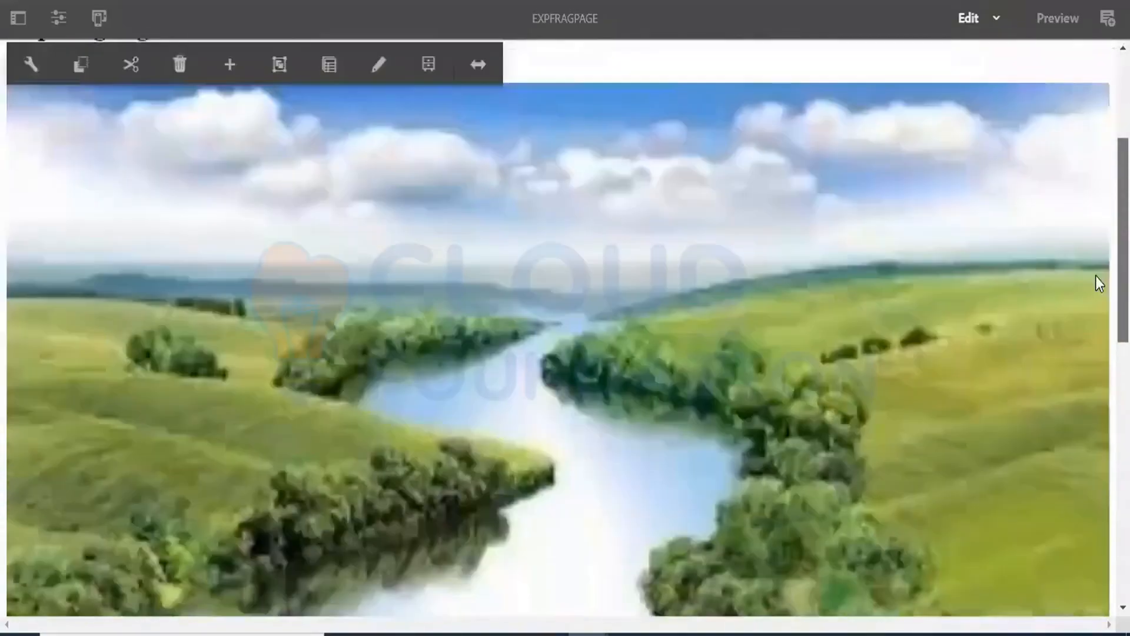
{"action": "scroll", "coordinate": [546, 429], "scroll_direction": "down", "scroll_amount": 5}
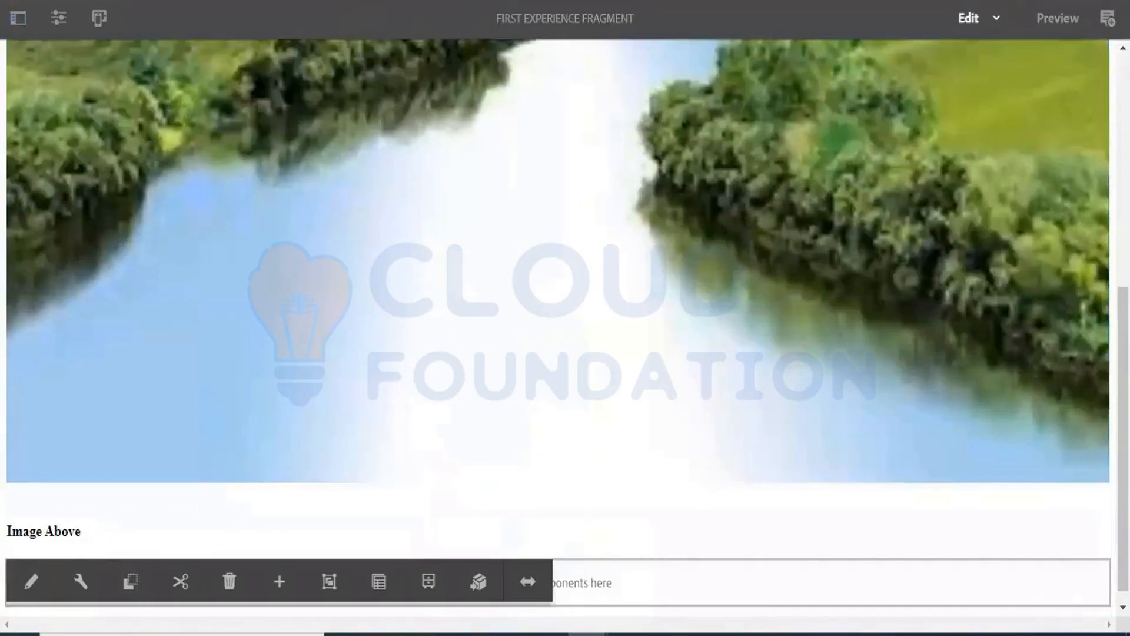
- In the First Experience Fragment editor, set the type/size of the title below the image to H1
{"action": "double_click", "coordinate": [95, 539]}
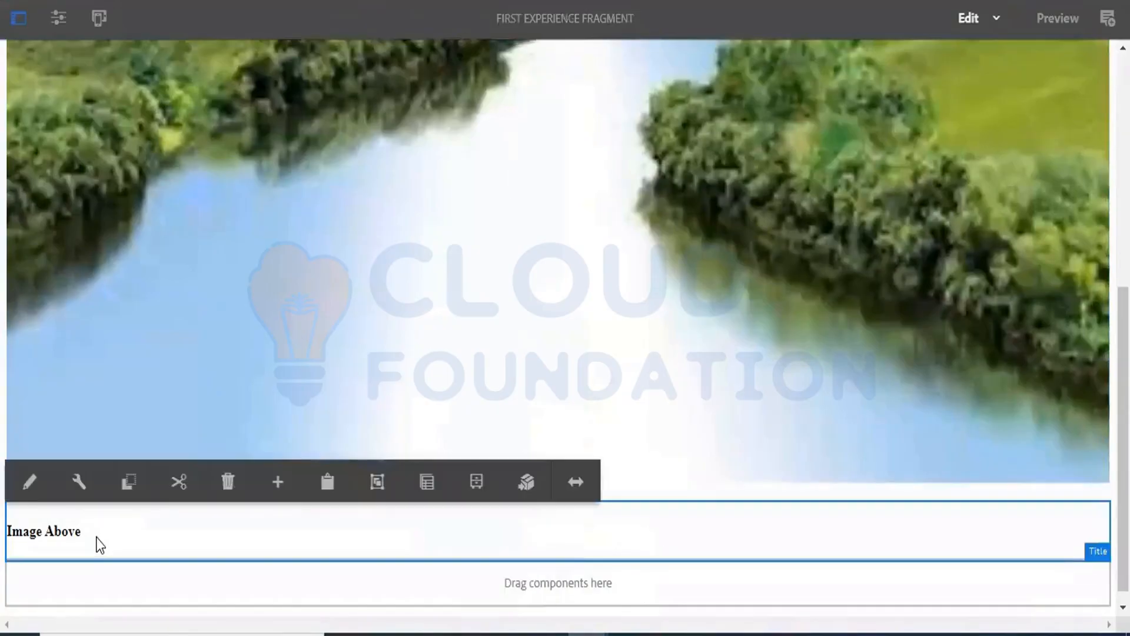
{"action": "left_click", "coordinate": [429, 274]}
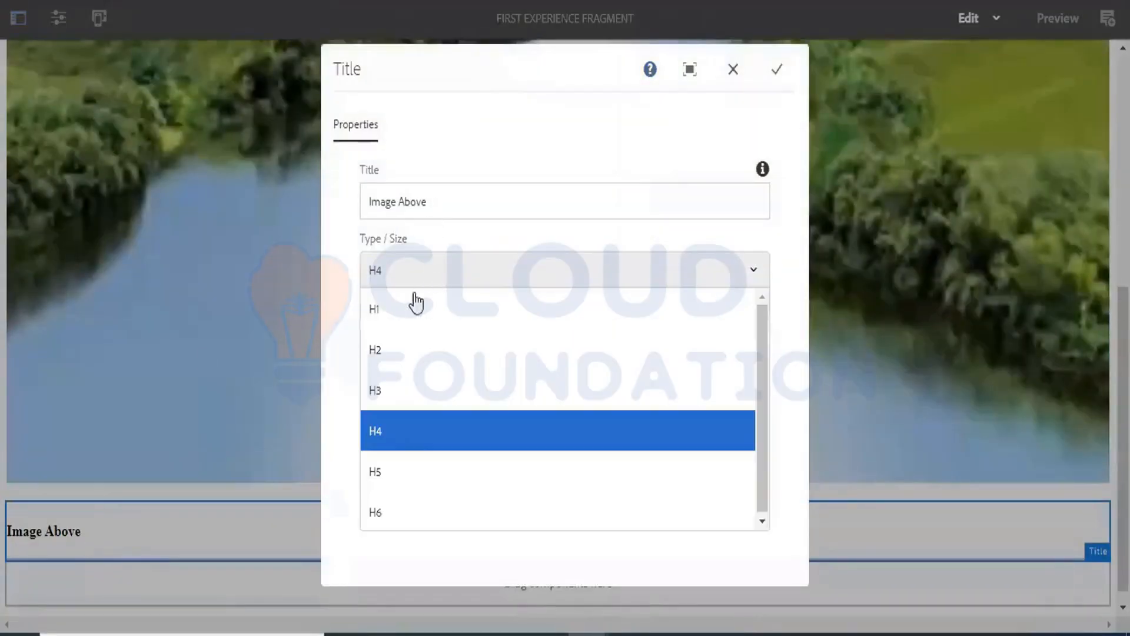
{"action": "left_click", "coordinate": [398, 353]}
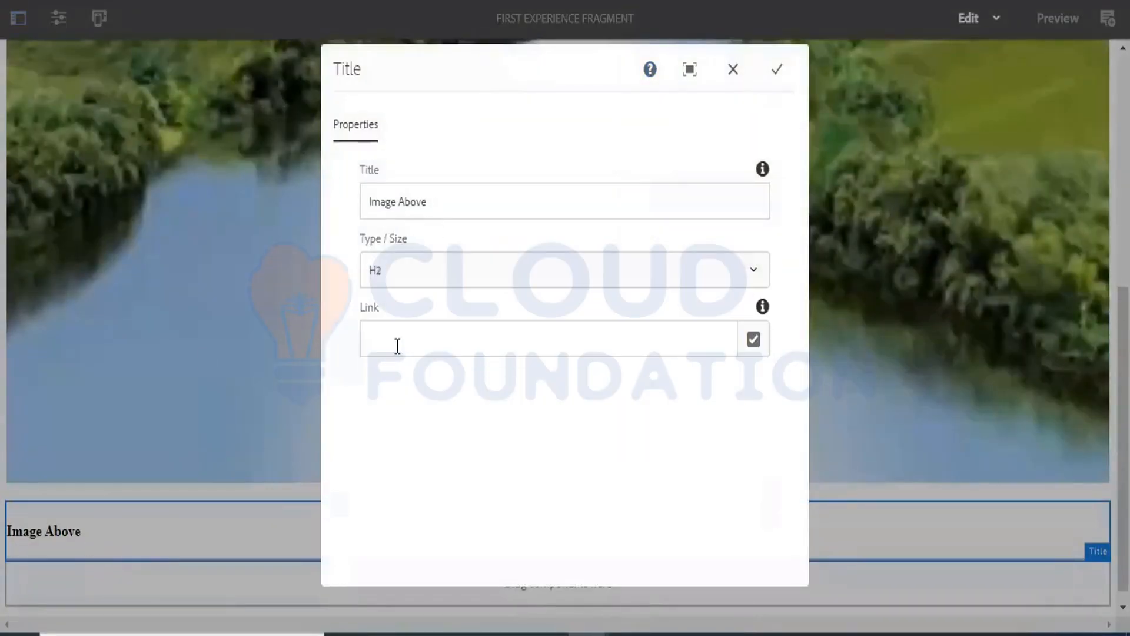
{"action": "left_click", "coordinate": [385, 290]}
{"action": "left_click", "coordinate": [380, 306]}
- Extend the fragment's title text to "Image Above is River" and save the title component
{"action": "left_click", "coordinate": [371, 200]}
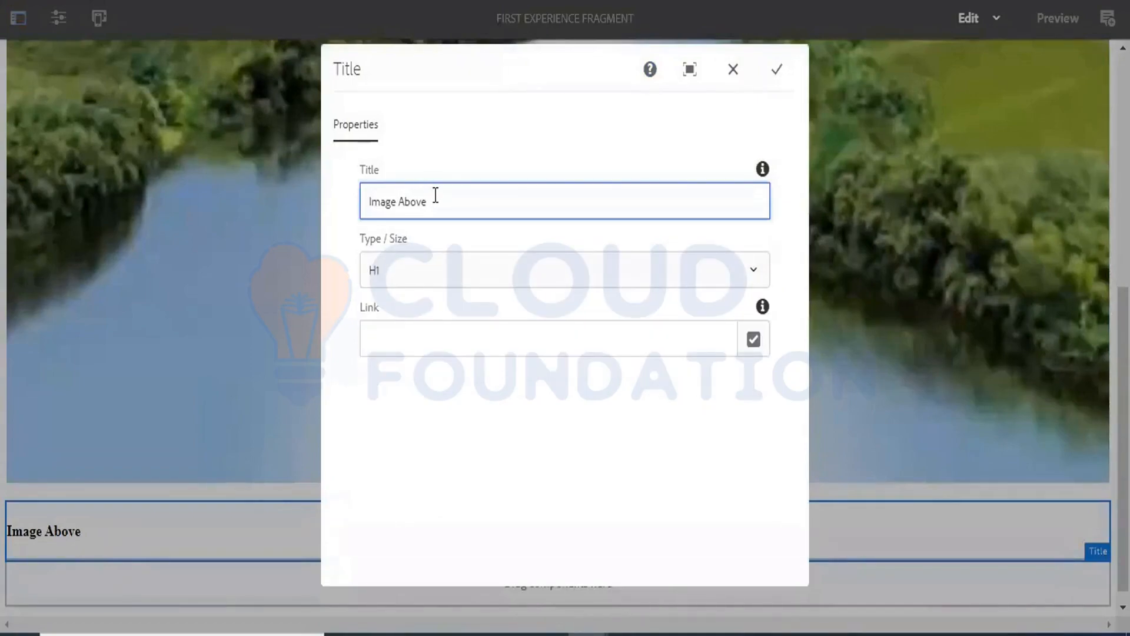
{"action": "type", "text": "is Wo"}
{"action": "key", "text": "BackSpace"}
{"action": "key", "text": "BackSpace"}
{"action": "type", "text": "River"}
{"action": "left_click", "coordinate": [777, 69]}
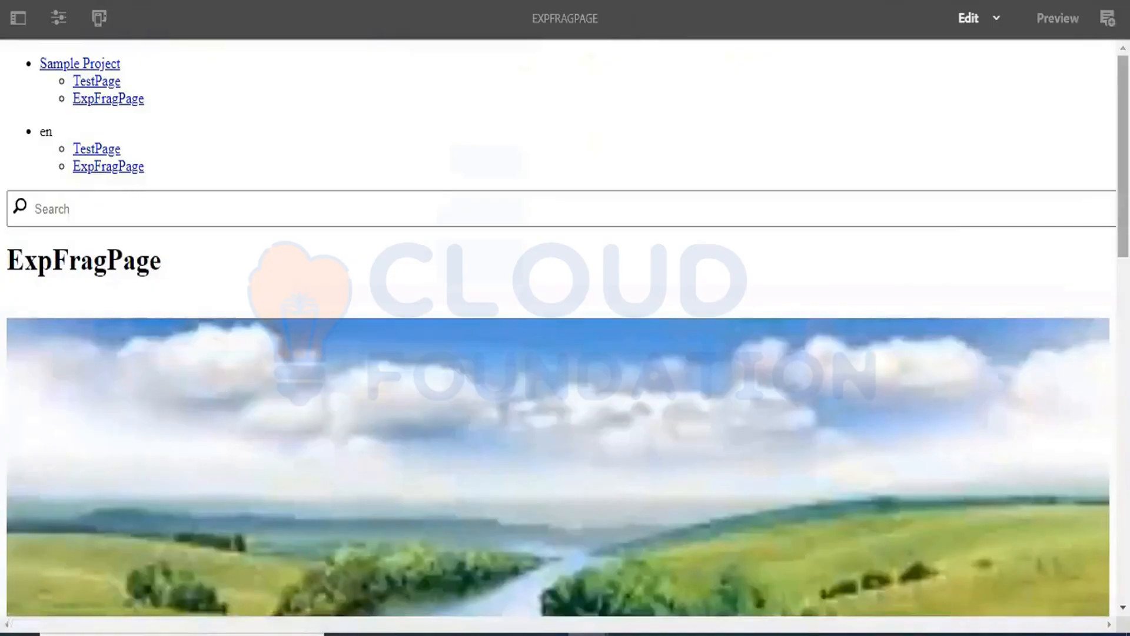
- Return to ExpFragPage and check the title below the image in the embedded fragment
{"action": "scroll", "coordinate": [559, 330], "scroll_direction": "down", "scroll_amount": 7}
{"action": "scroll", "coordinate": [559, 330], "scroll_direction": "down", "scroll_amount": 5}
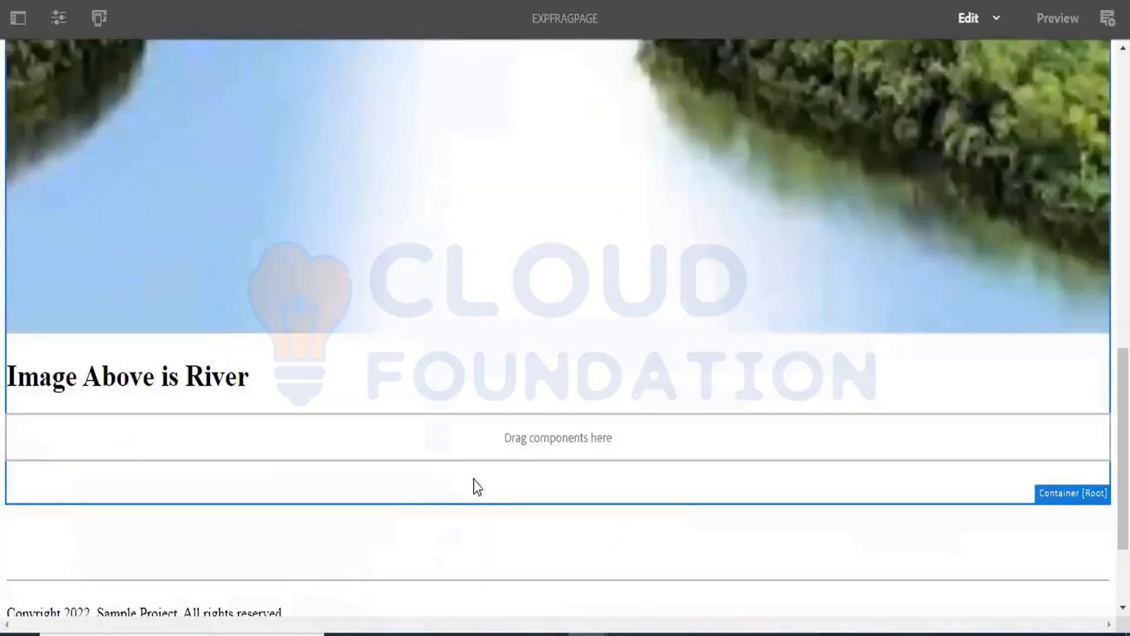
{"action": "left_click", "coordinate": [355, 377]}
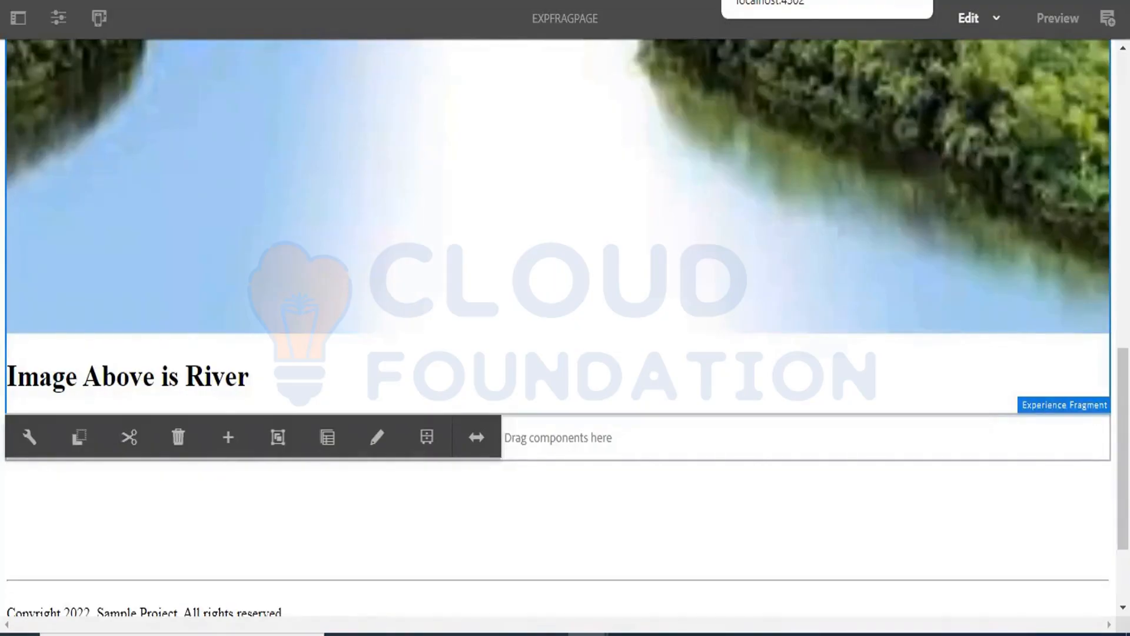
- Go to the Experience Fragments console and open First Experience Fragment under Sample Project Fragments > us > en > Site
{"action": "left_click", "coordinate": [777, 1]}
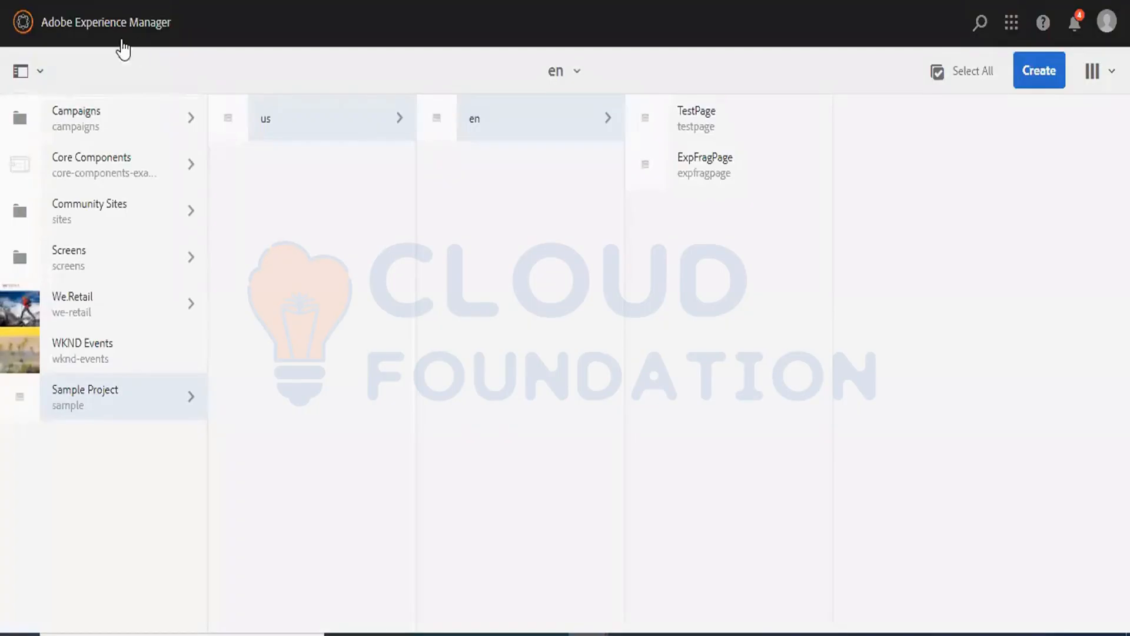
{"action": "left_click", "coordinate": [24, 24]}
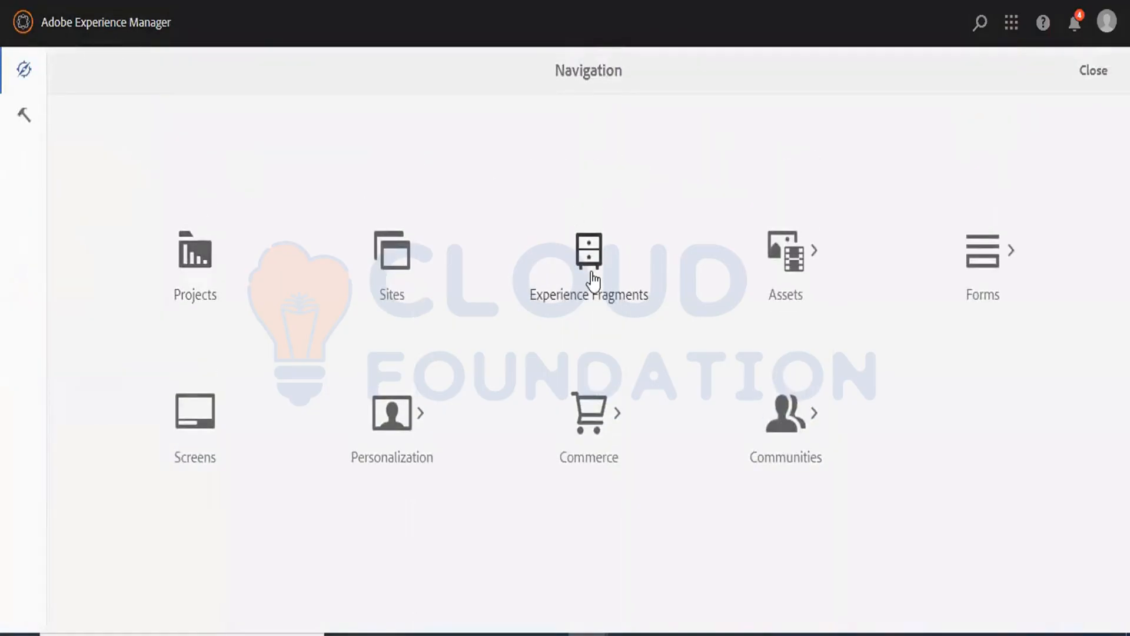
{"action": "left_click", "coordinate": [589, 259]}
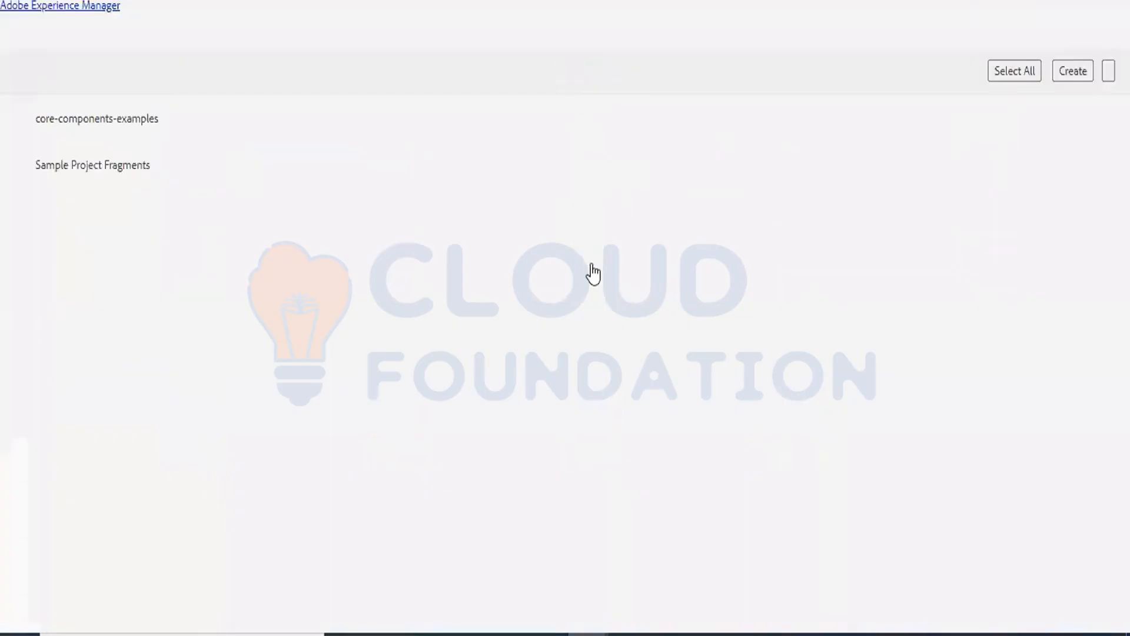
{"action": "left_click", "coordinate": [169, 170]}
{"action": "left_click", "coordinate": [346, 109]}
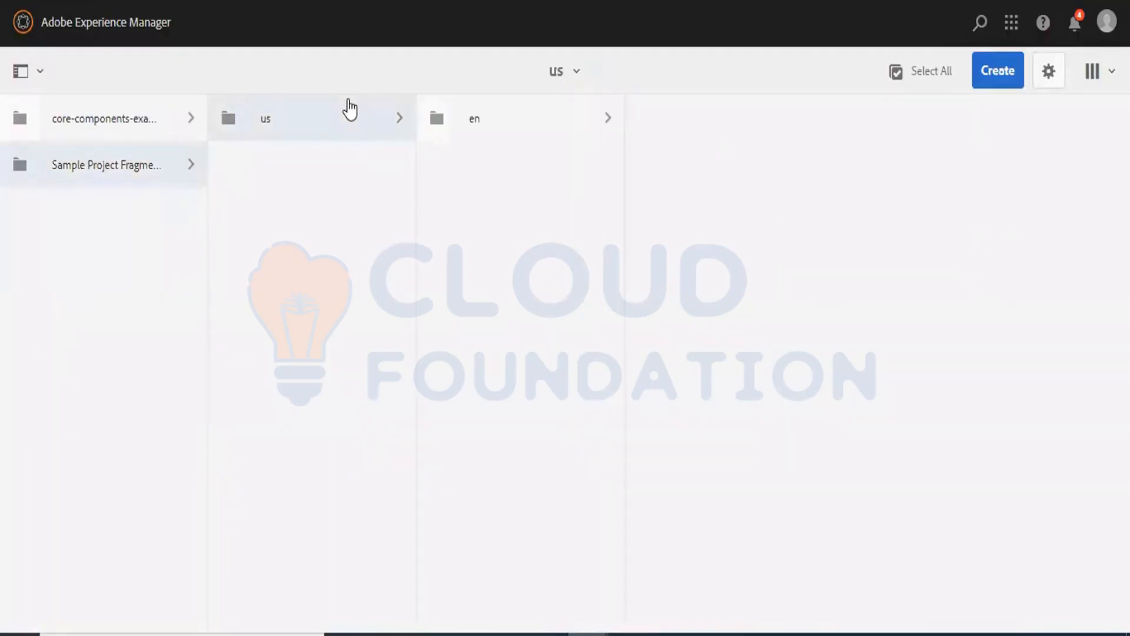
{"action": "left_click", "coordinate": [542, 118]}
{"action": "left_click", "coordinate": [701, 139]}
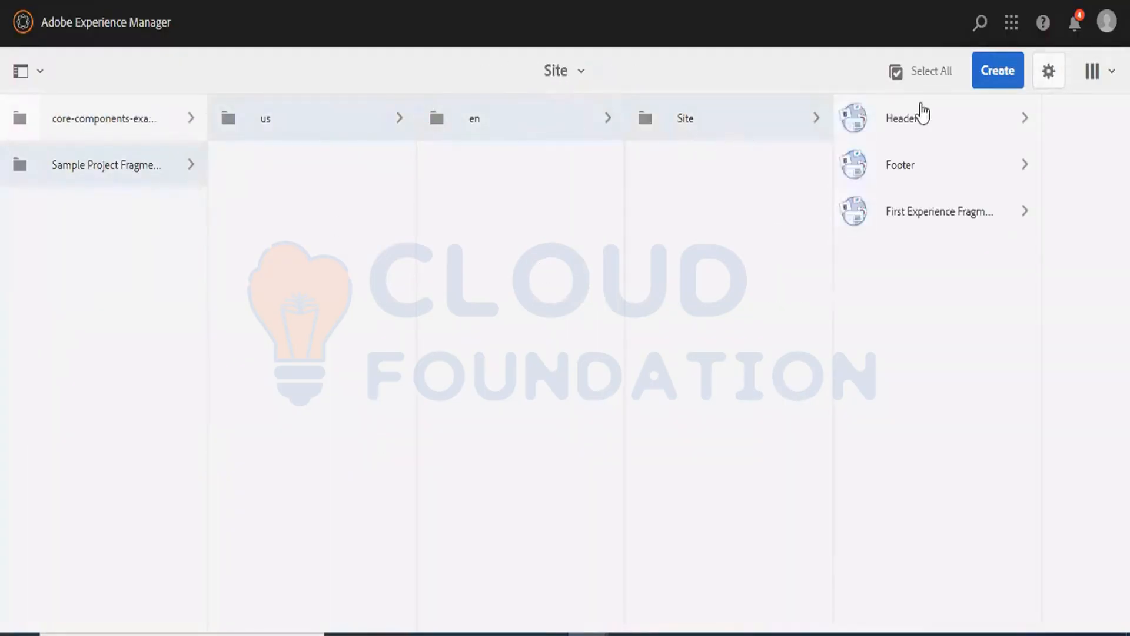
{"action": "left_click", "coordinate": [934, 216]}
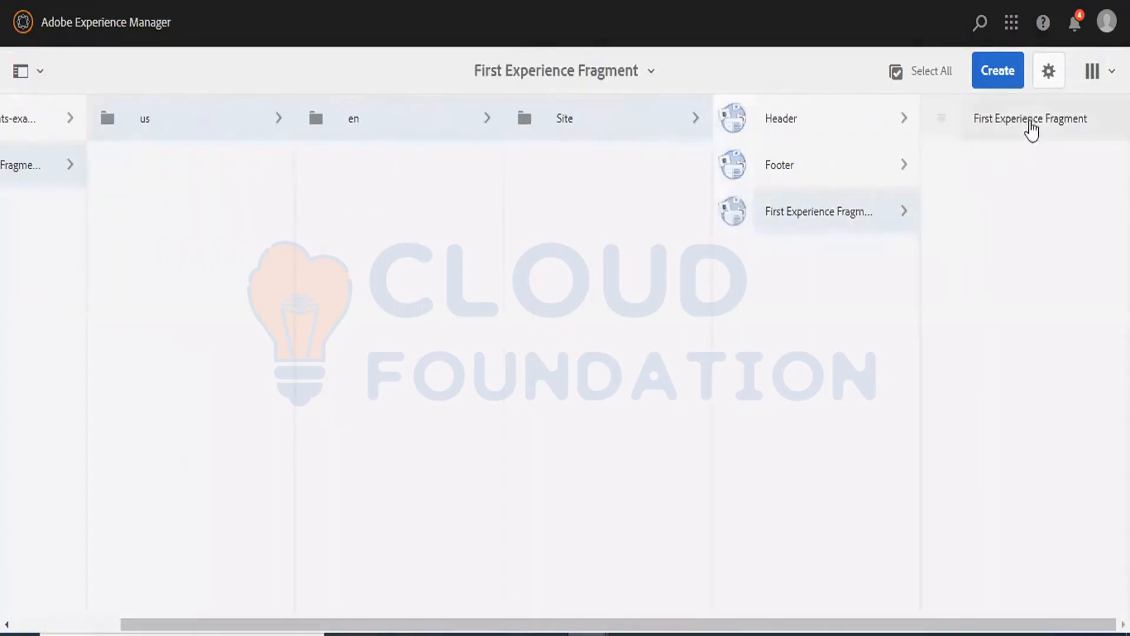
- Examine the details of First Experience Fragment and its web variation, and the creation options offered for the variation
{"action": "left_click", "coordinate": [944, 132]}
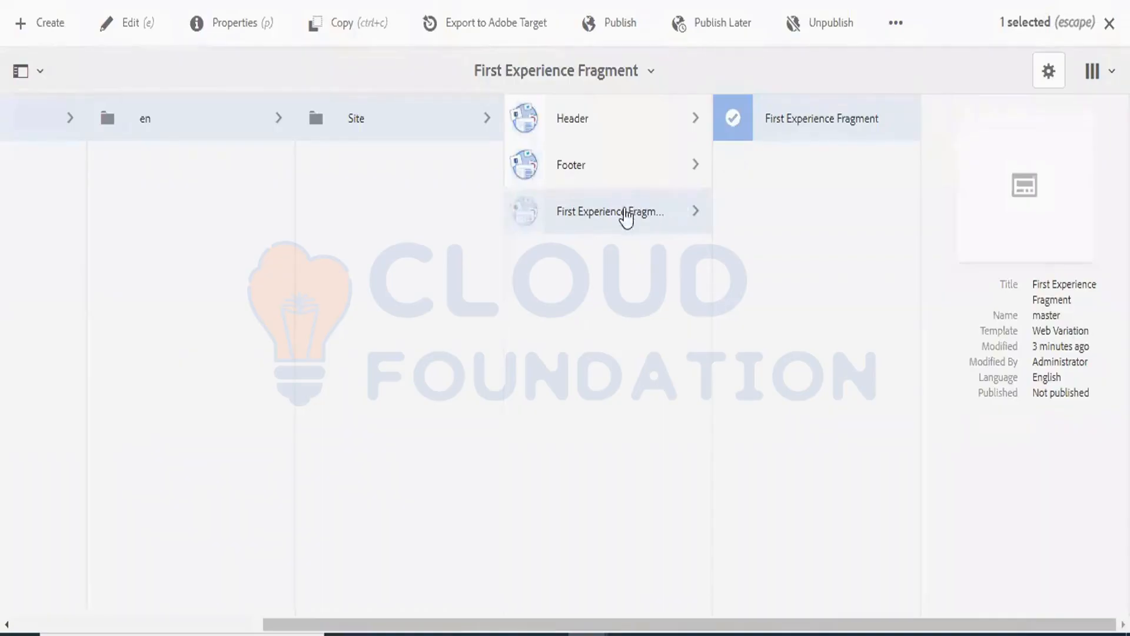
{"action": "left_click", "coordinate": [527, 222]}
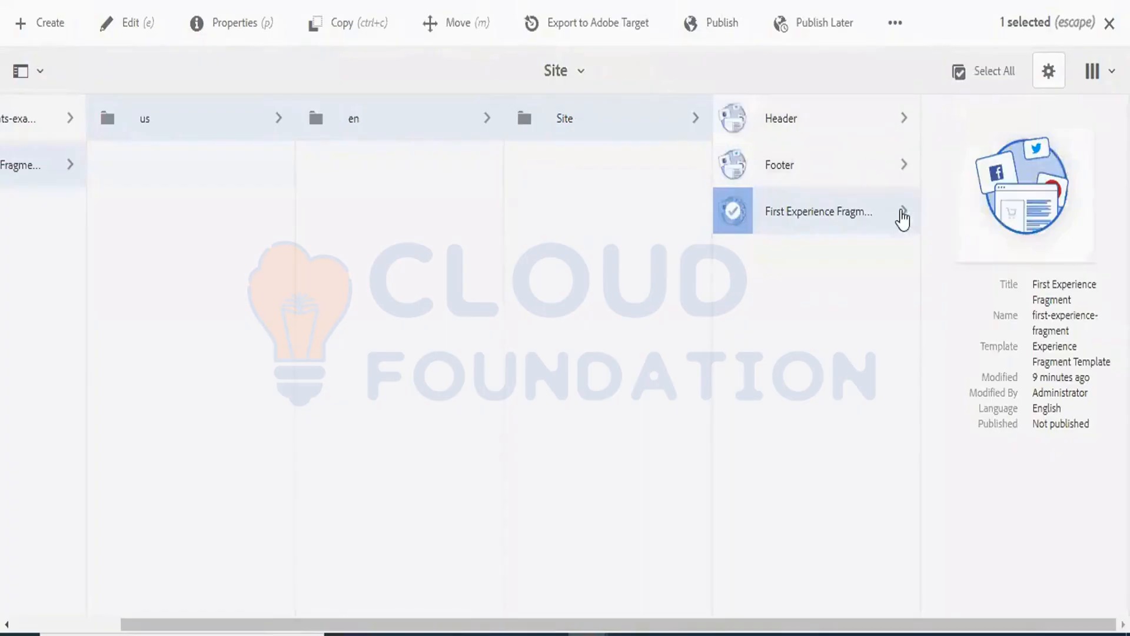
{"action": "left_click", "coordinate": [899, 218]}
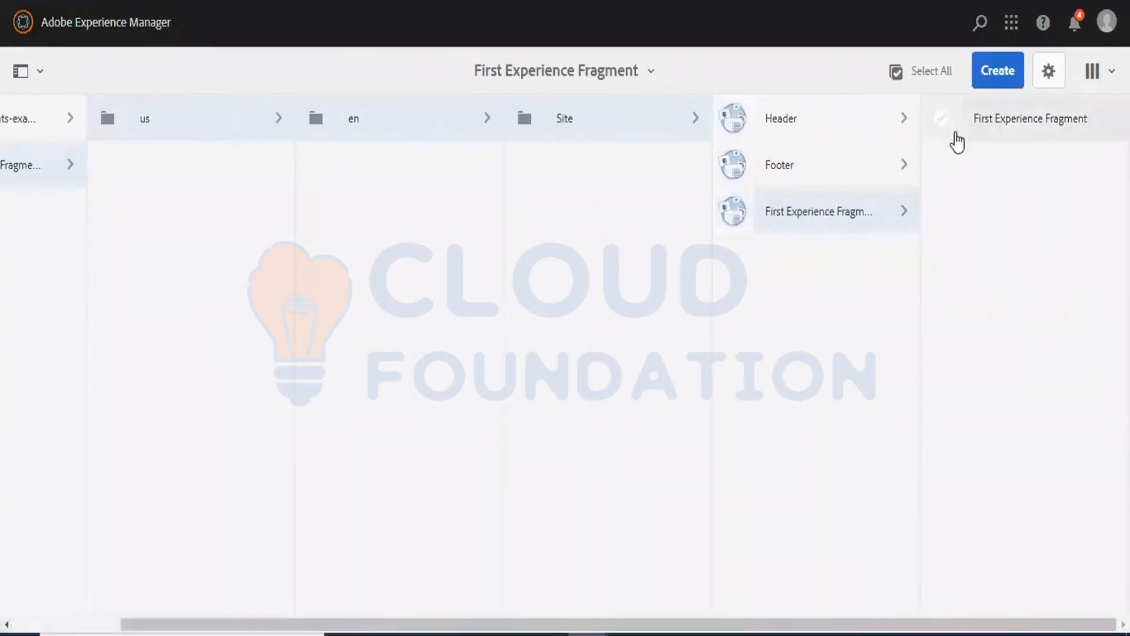
{"action": "left_click", "coordinate": [944, 122]}
{"action": "left_click", "coordinate": [736, 137]}
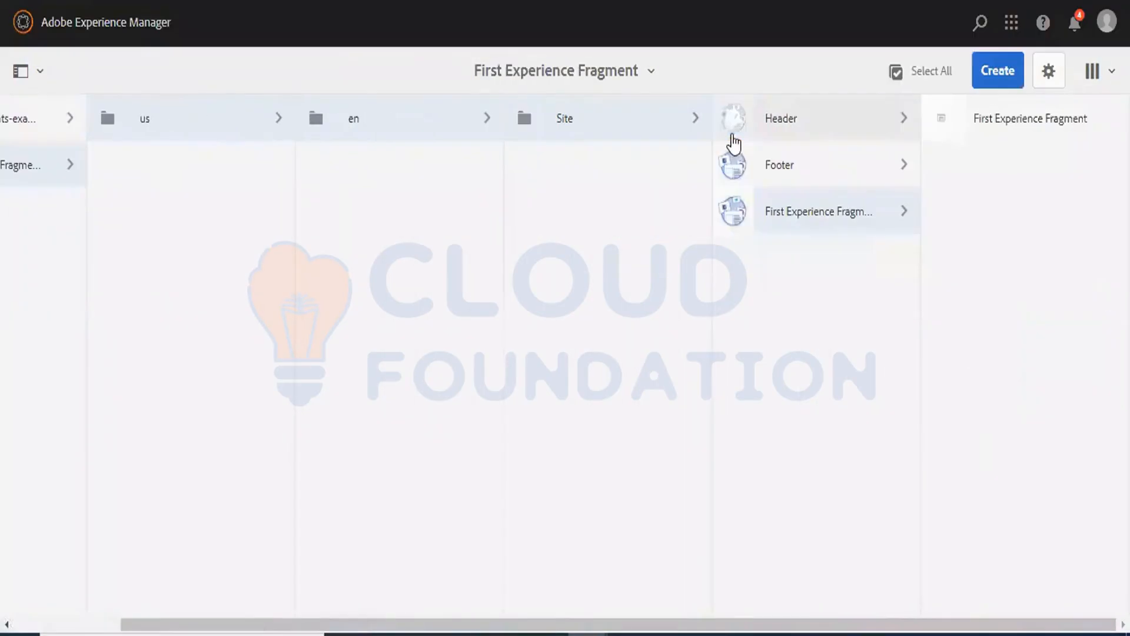
{"action": "left_click", "coordinate": [999, 139]}
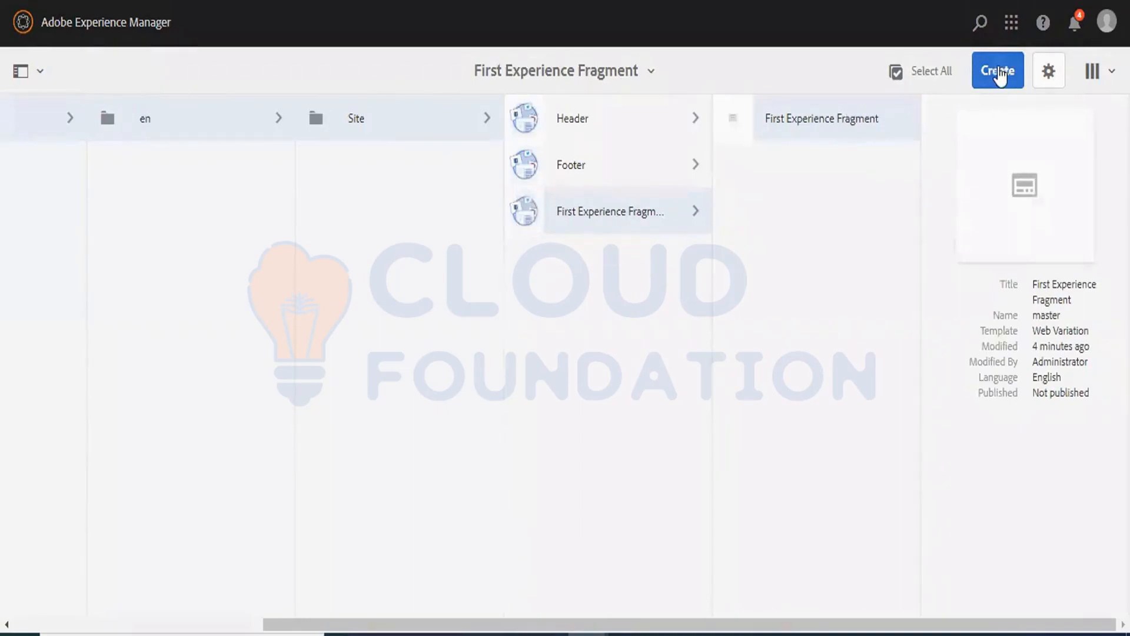
{"action": "left_click", "coordinate": [996, 72]}
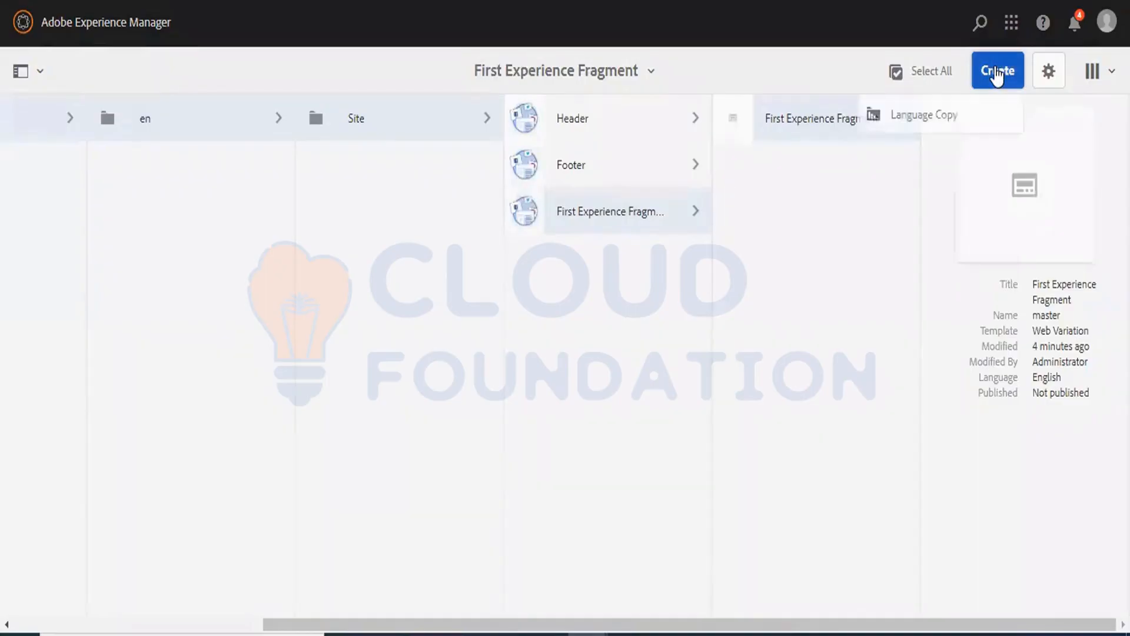
- Start a live-copy variation of First Experience Fragment, using its existing web variation as the source
{"action": "left_click", "coordinate": [786, 281]}
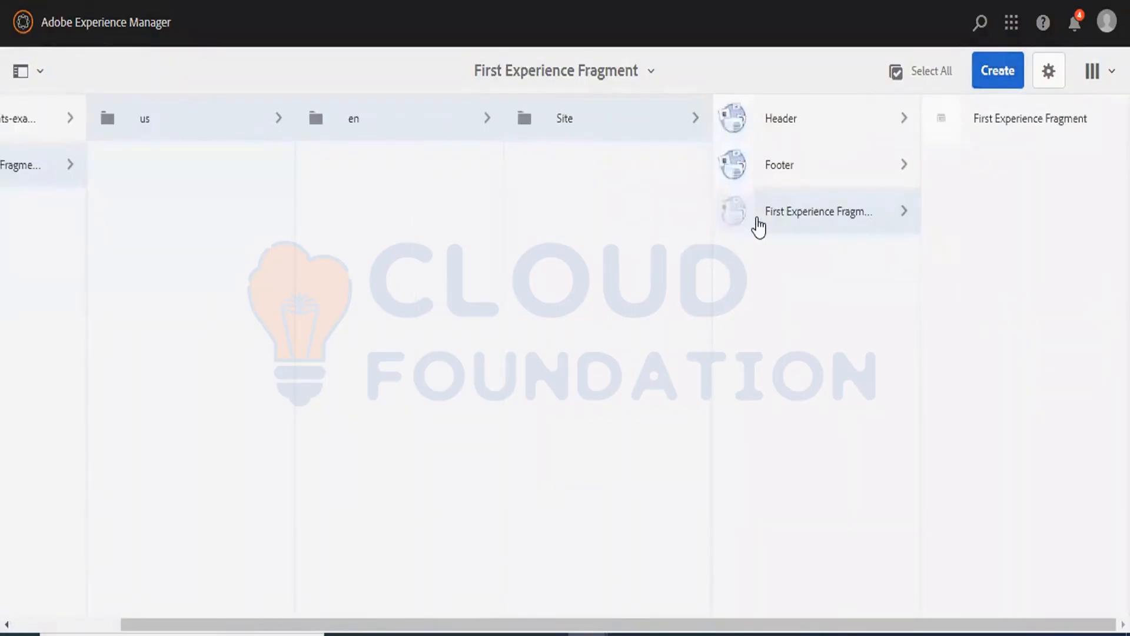
{"action": "left_click", "coordinate": [1001, 72]}
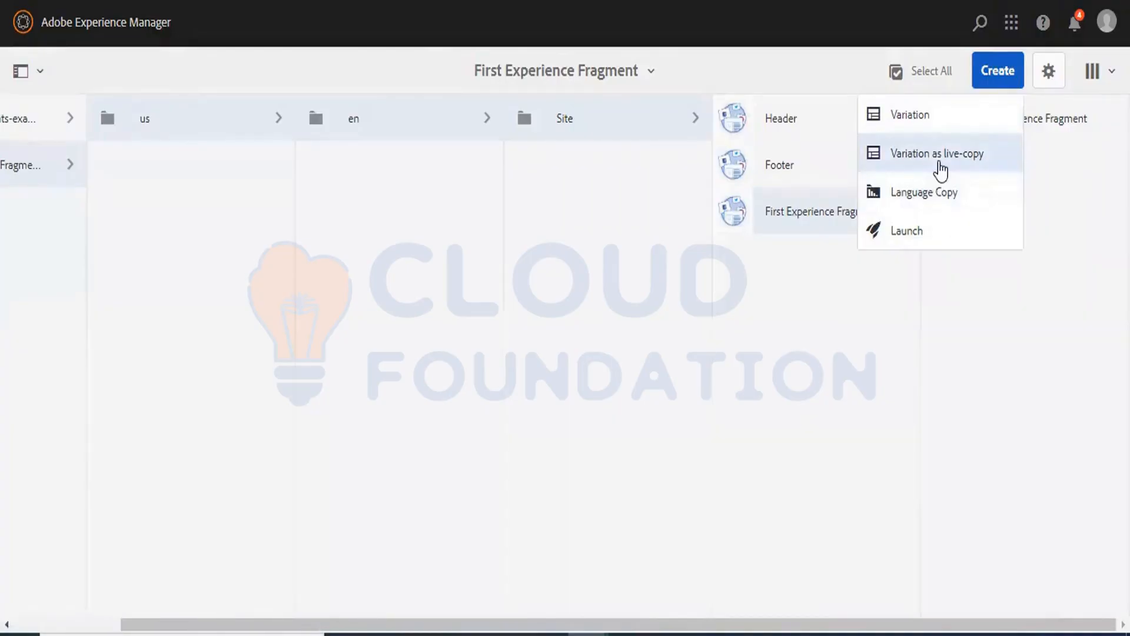
{"action": "left_click", "coordinate": [940, 170]}
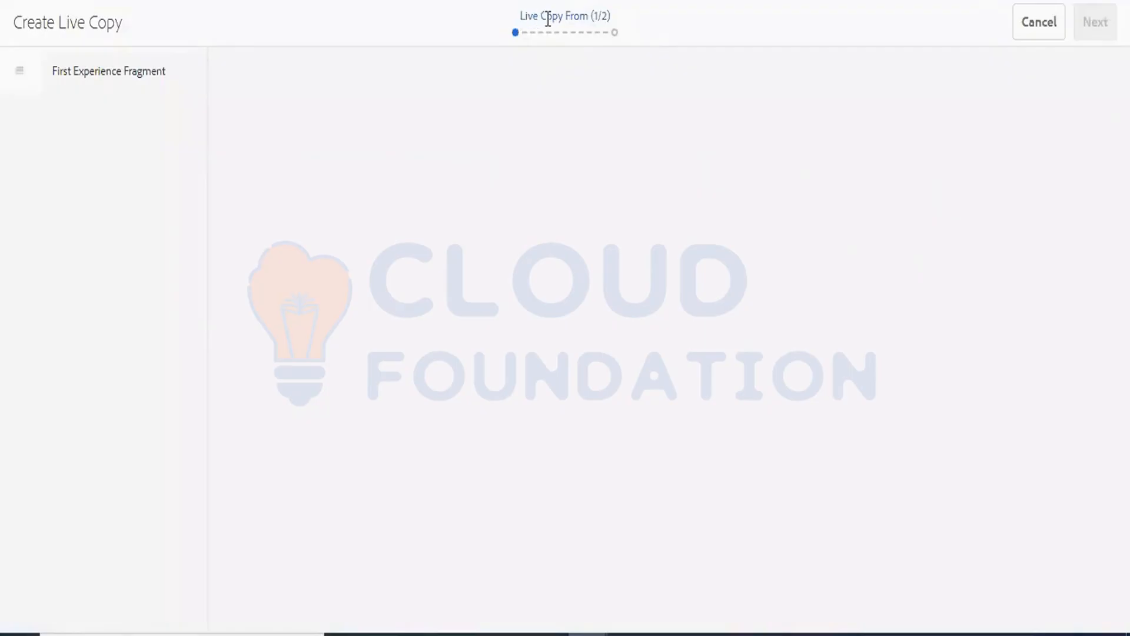
{"action": "left_click", "coordinate": [21, 72]}
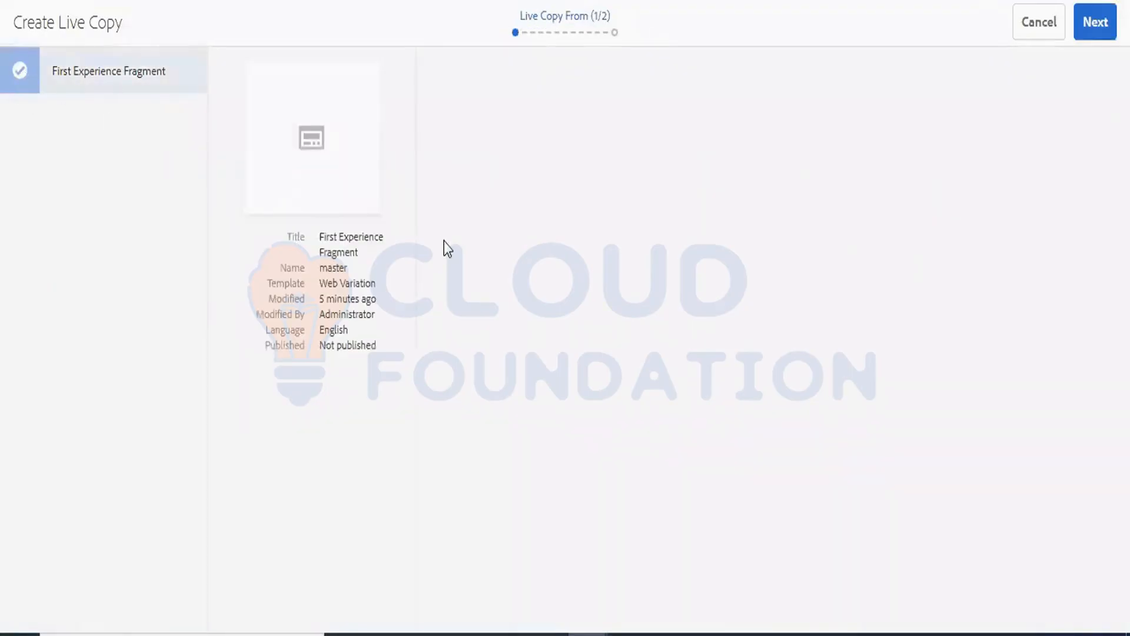
{"action": "double_click", "coordinate": [326, 270]}
{"action": "left_click", "coordinate": [1100, 24]}
- Set both the title and the name of the live copy to "LiveCopy-1"
{"action": "left_click", "coordinate": [536, 94]}
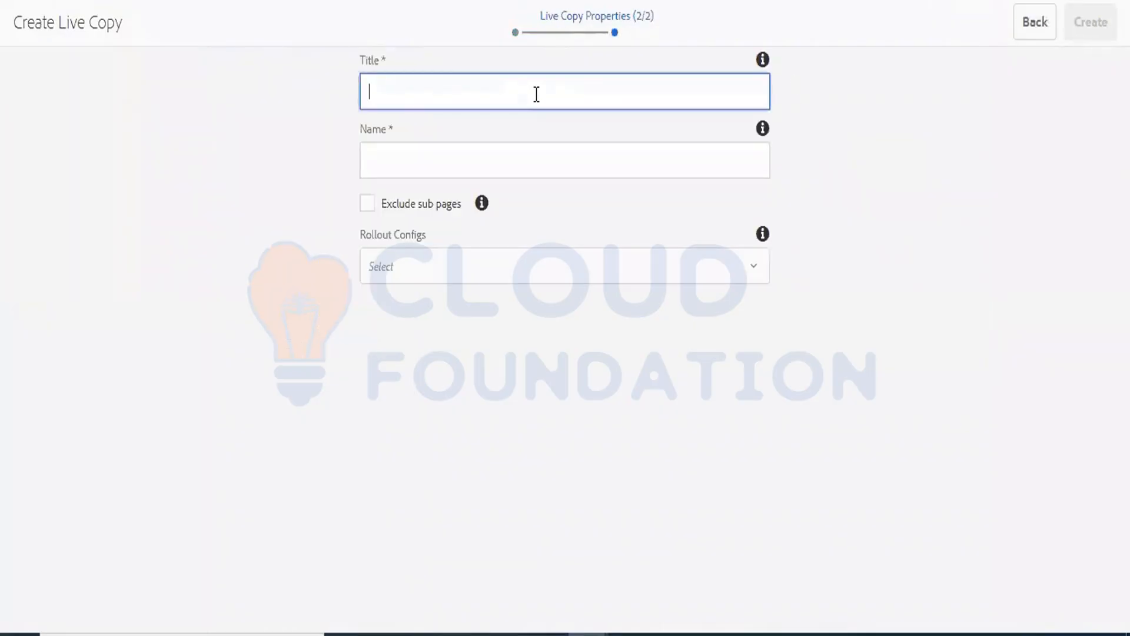
{"action": "type", "text": "LiveCopy1"}
{"action": "key", "text": "Left"}
{"action": "type", "text": "-"}
{"action": "key", "text": "BackSpace"}
{"action": "type", "text": "_"}
{"action": "key", "text": "BackSpace"}
{"action": "left_click", "coordinate": [447, 145]}
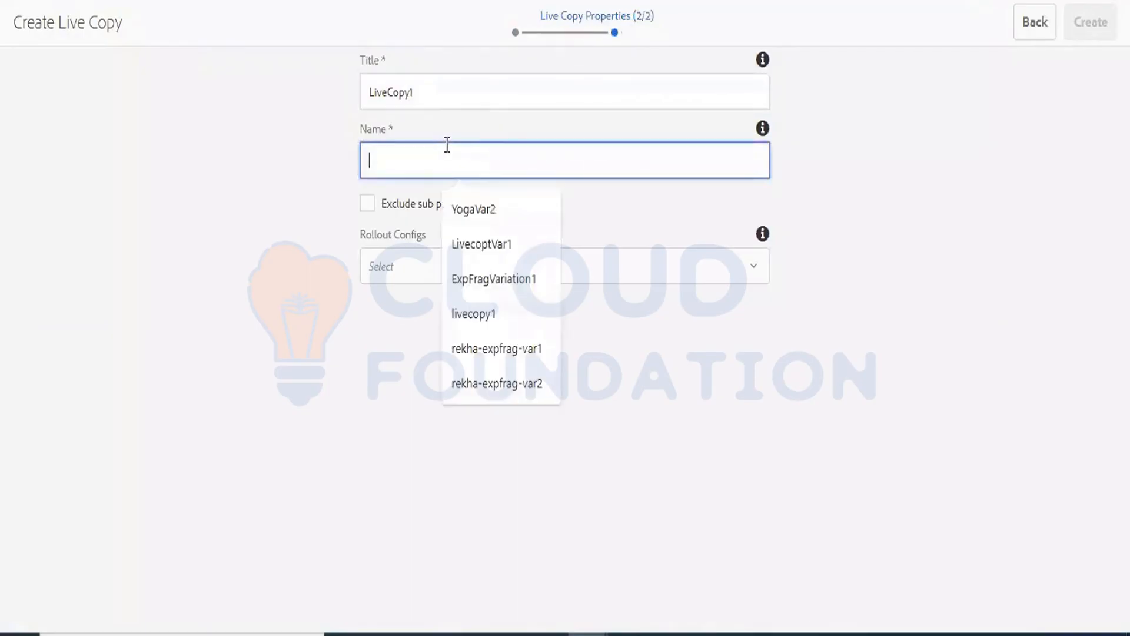
{"action": "left_click", "coordinate": [428, 97]}
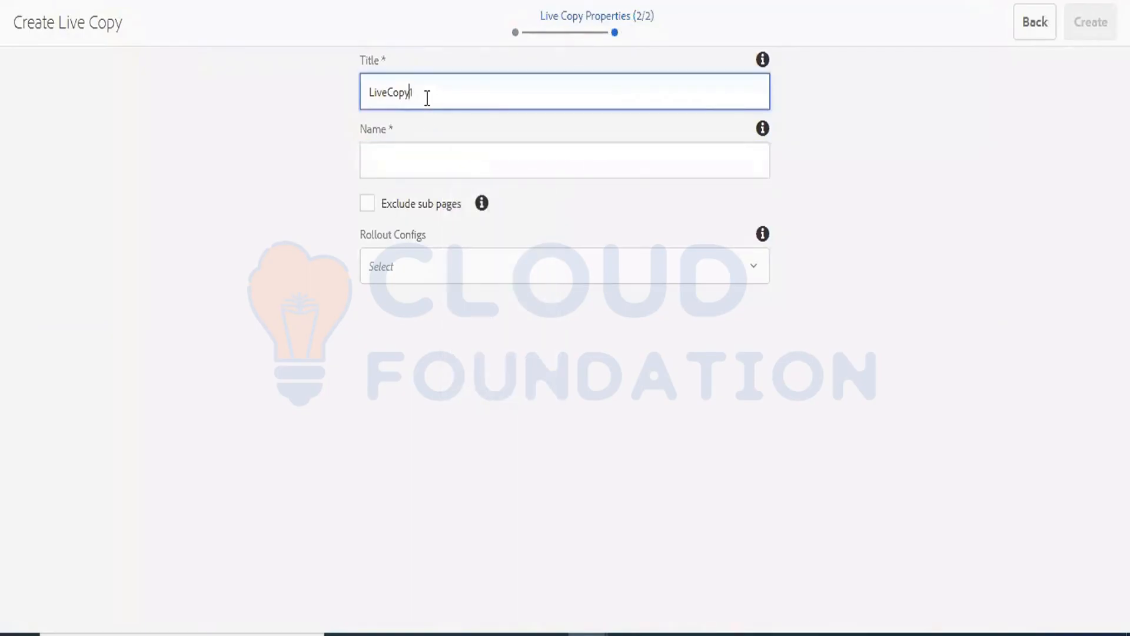
{"action": "type", "text": "-"}
{"action": "key", "text": "ctrl+a"}
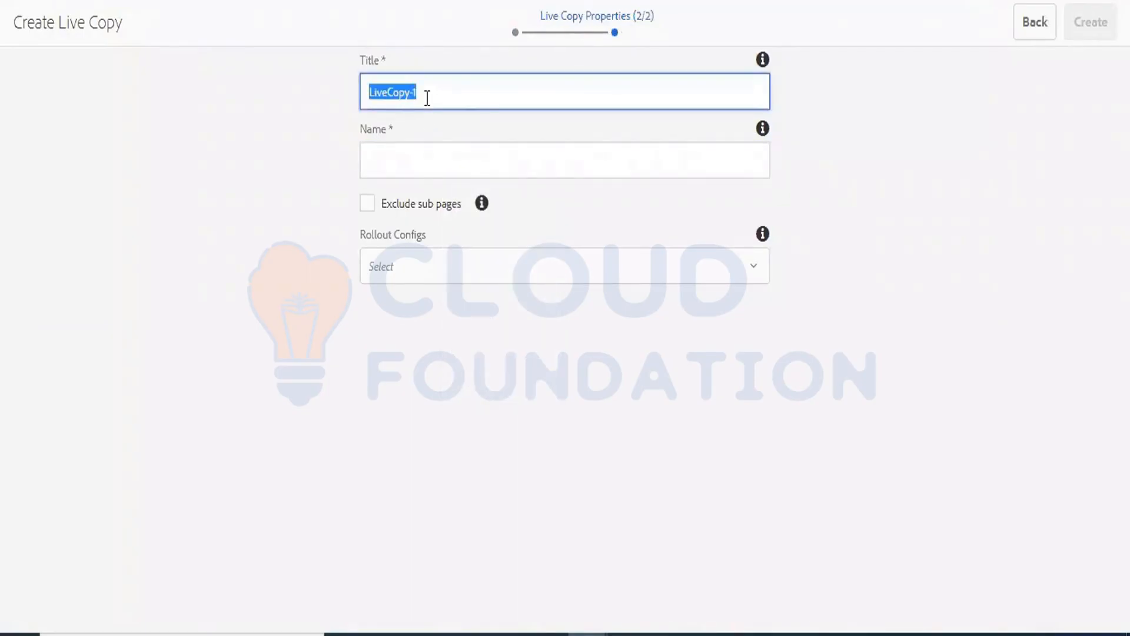
{"action": "key", "text": "ctrl+c"}
{"action": "left_click", "coordinate": [422, 157]}
{"action": "key", "text": "ctrl+v"}
{"action": "left_click", "coordinate": [668, 368]}
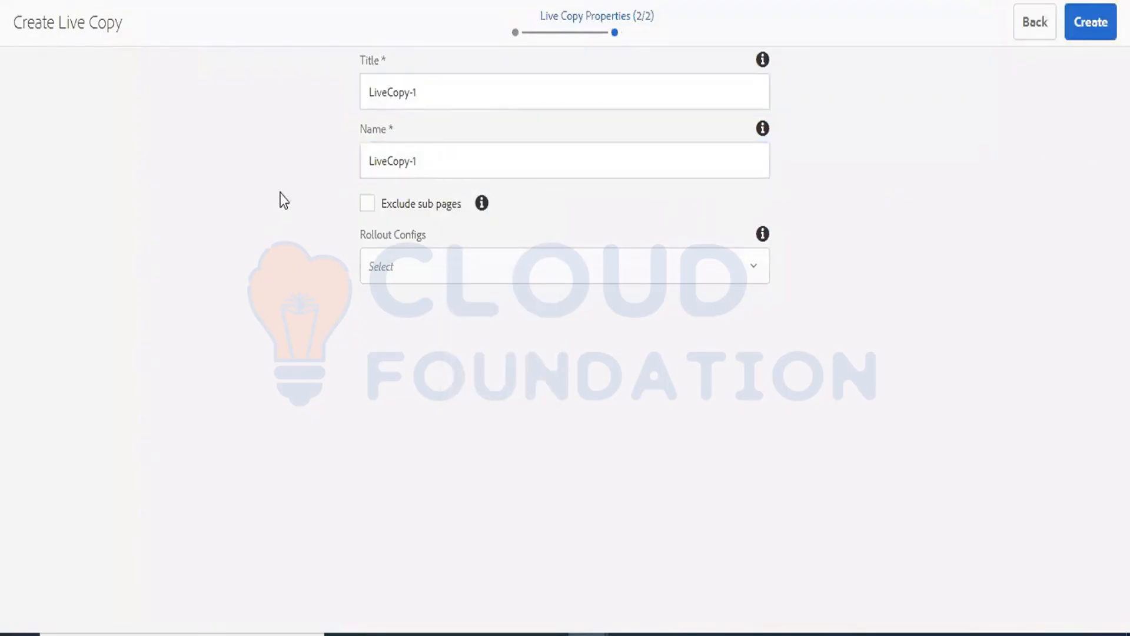
- Review the rollout configurations offered for the live copy and choose Push on modify
{"action": "left_click", "coordinate": [465, 267]}
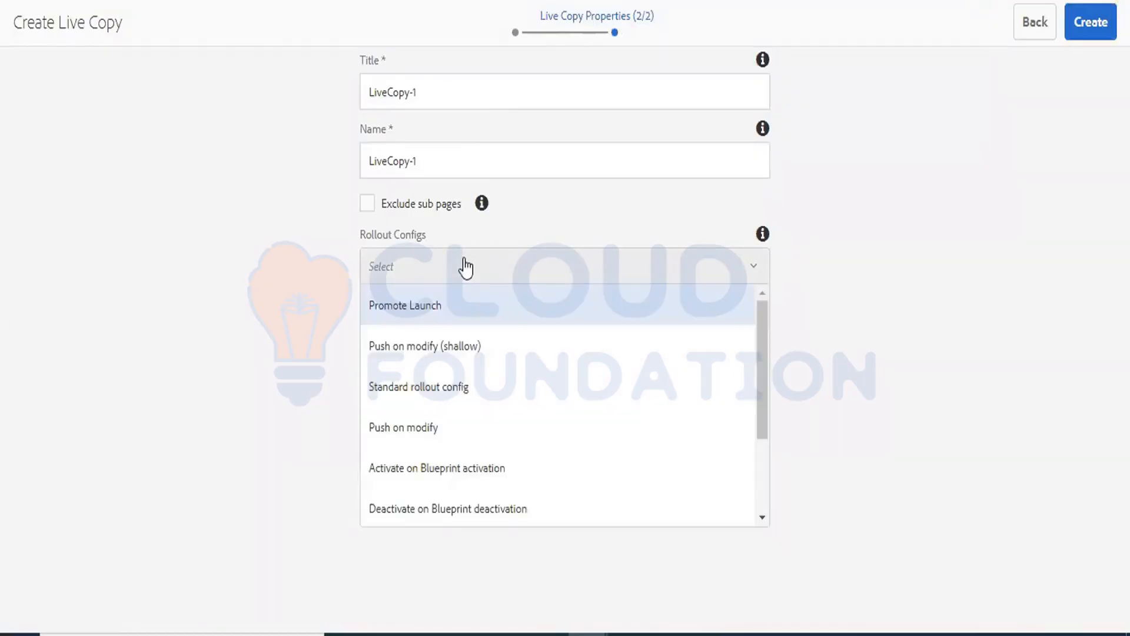
{"action": "left_click", "coordinate": [284, 258]}
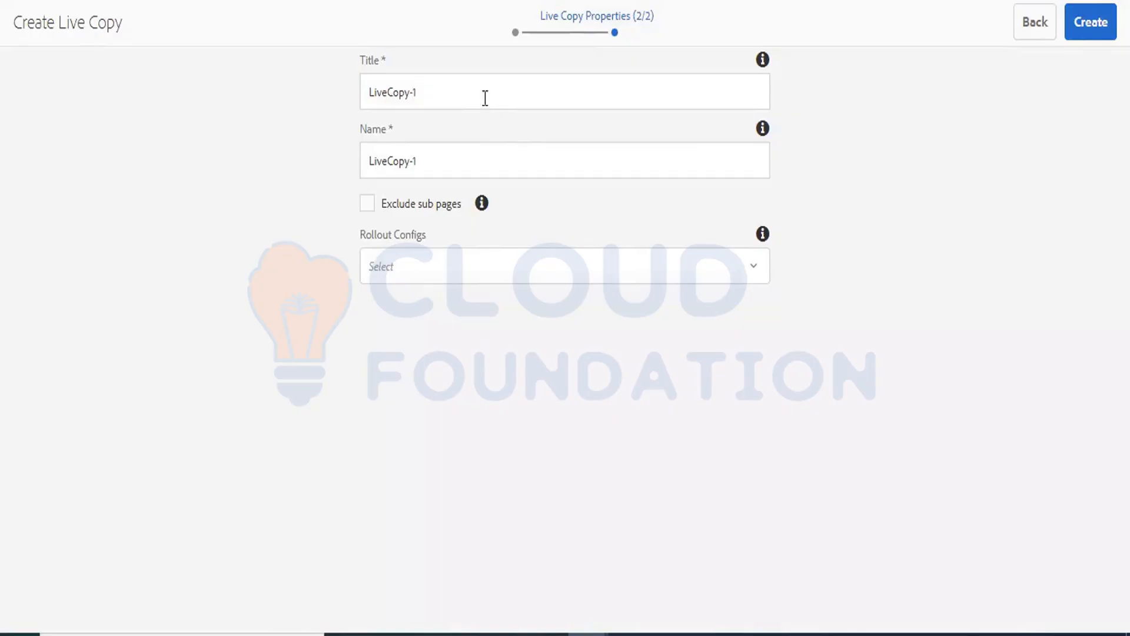
{"action": "left_click", "coordinate": [455, 88]}
{"action": "left_click_drag", "start_coordinate": [455, 88], "coordinate": [283, 77]}
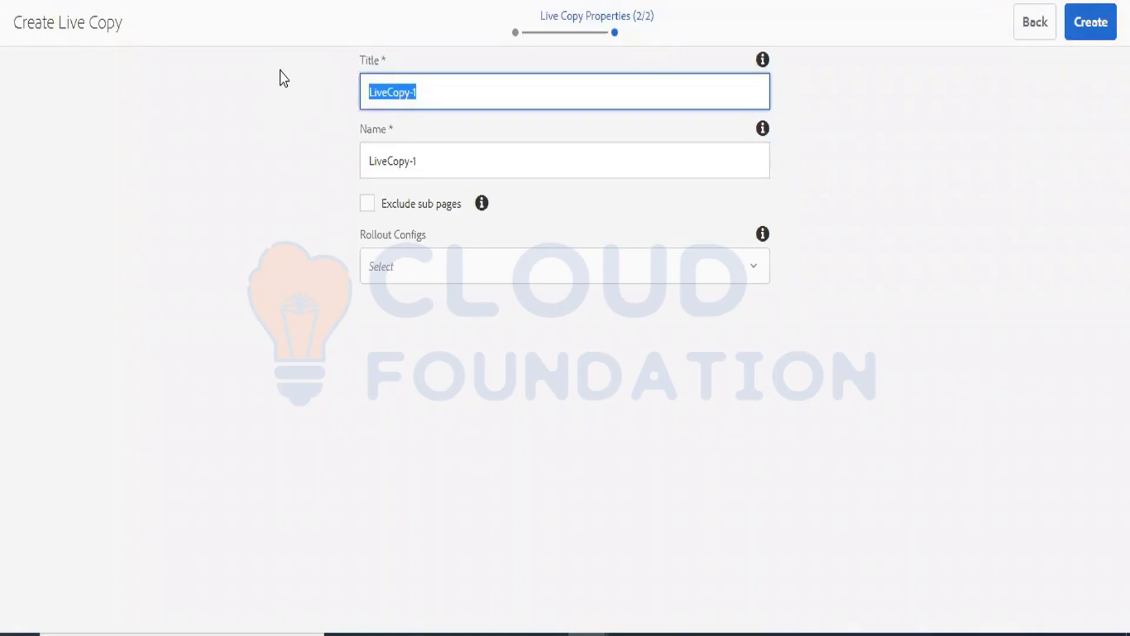
{"action": "left_click", "coordinate": [439, 238]}
{"action": "left_click_drag", "start_coordinate": [396, 234], "coordinate": [359, 235]}
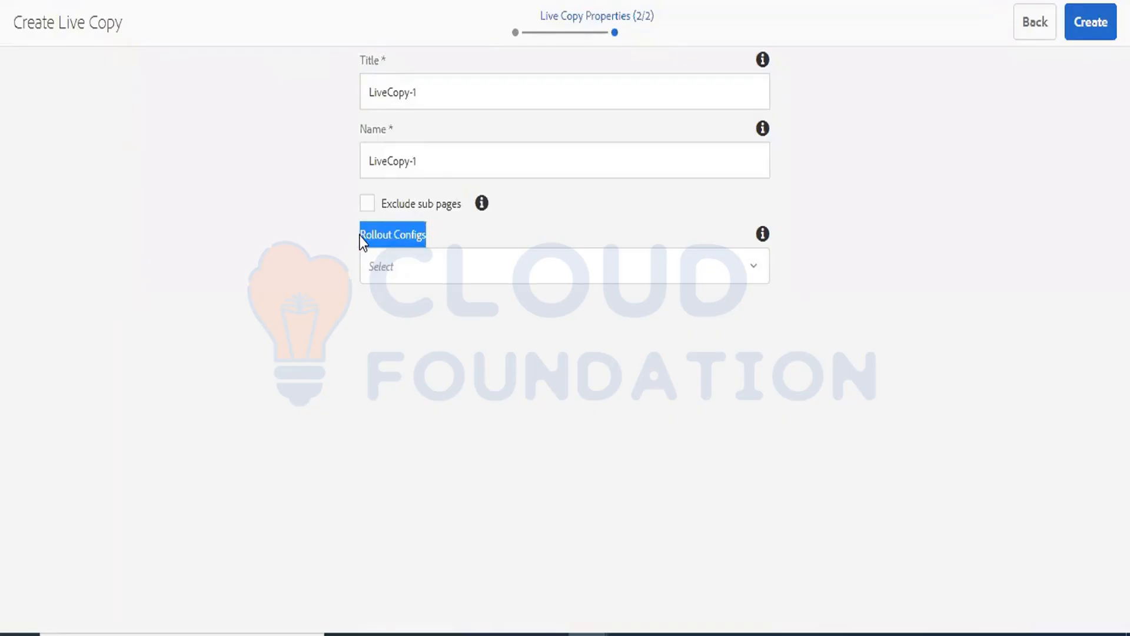
{"action": "left_click", "coordinate": [414, 277]}
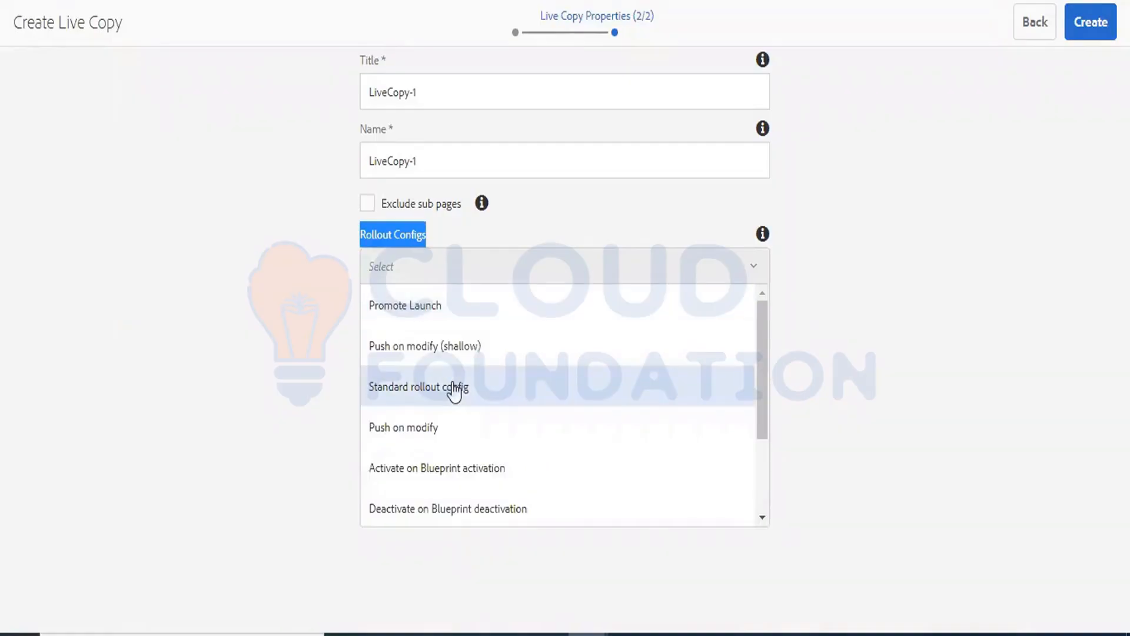
{"action": "left_click", "coordinate": [436, 431]}
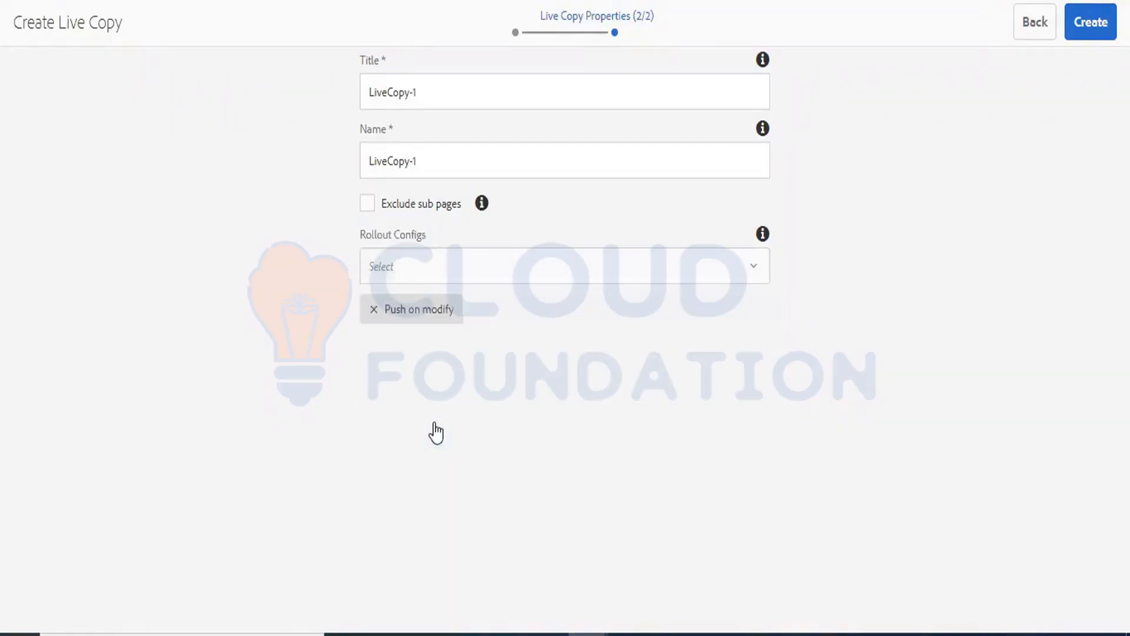
- Keep Push on modify as the only rollout configuration, then create the live copy and open it in the editor
{"action": "left_click", "coordinate": [453, 274]}
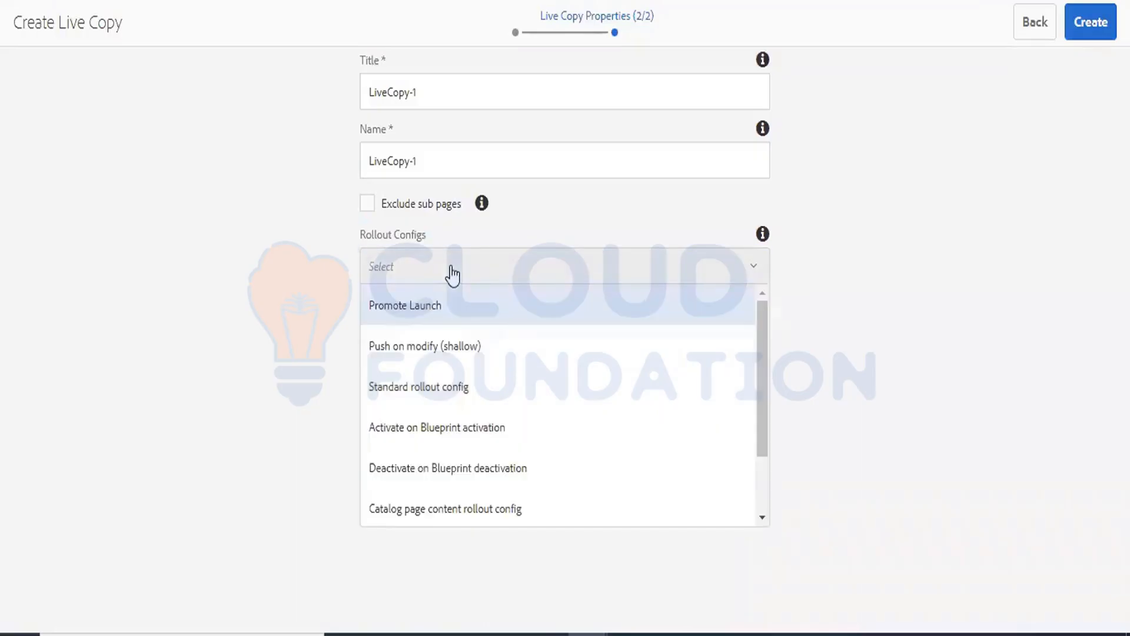
{"action": "left_click", "coordinate": [324, 452]}
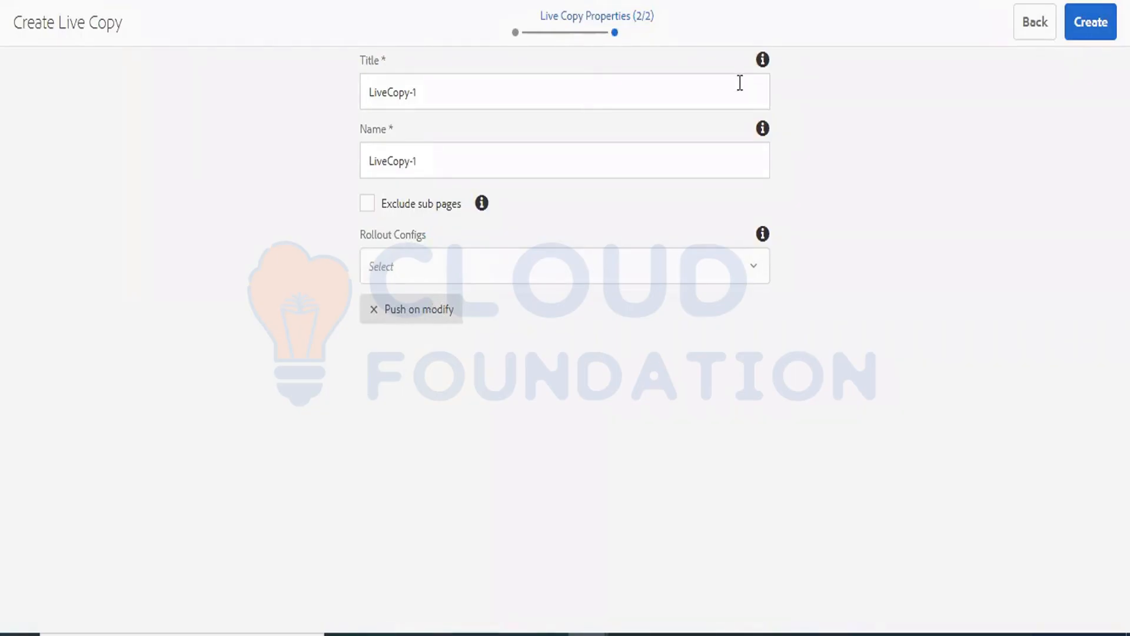
{"action": "left_click", "coordinate": [1089, 17]}
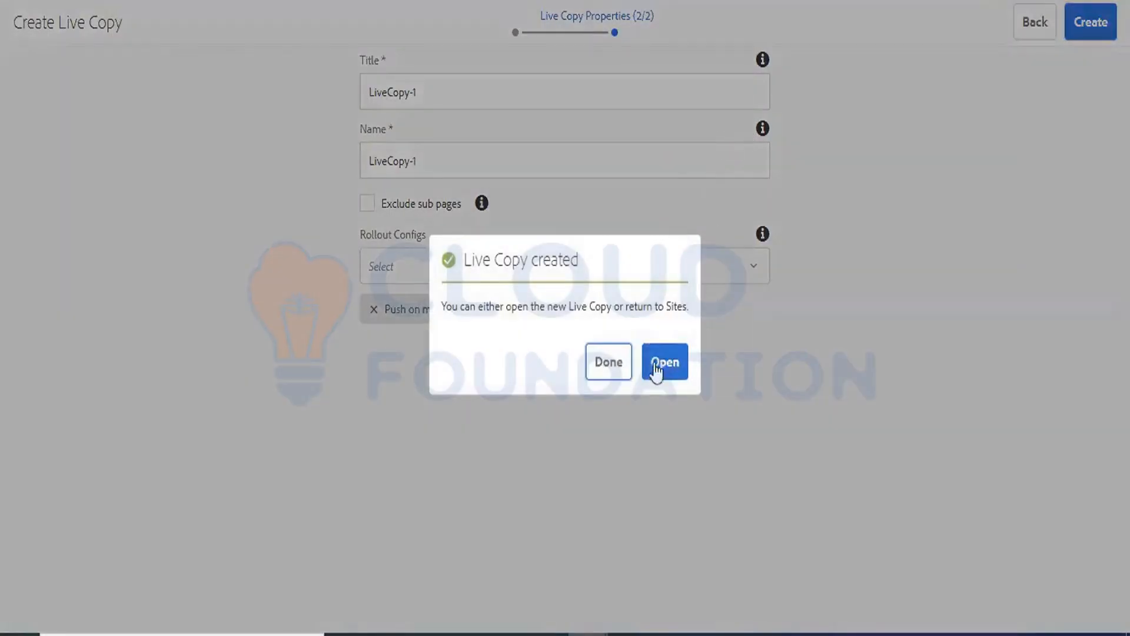
{"action": "left_click", "coordinate": [650, 369]}
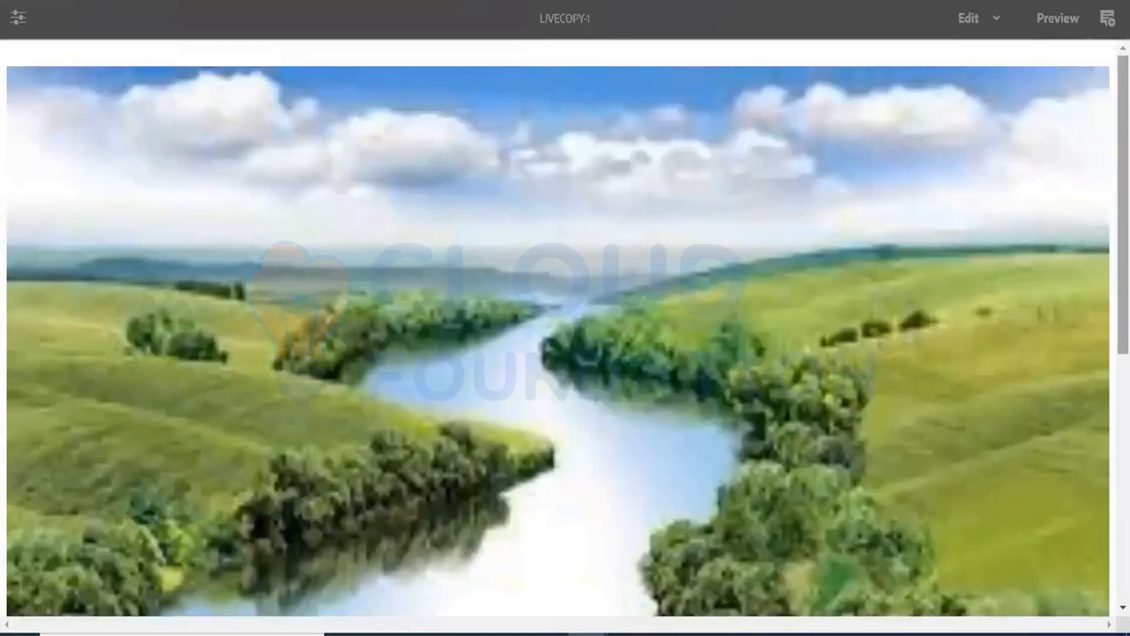
- Examine the inherited content of LiveCopy-1 and the inheritance option of the title component below the image
{"action": "left_click_drag", "start_coordinate": [1123, 205], "coordinate": [1086, 115]}
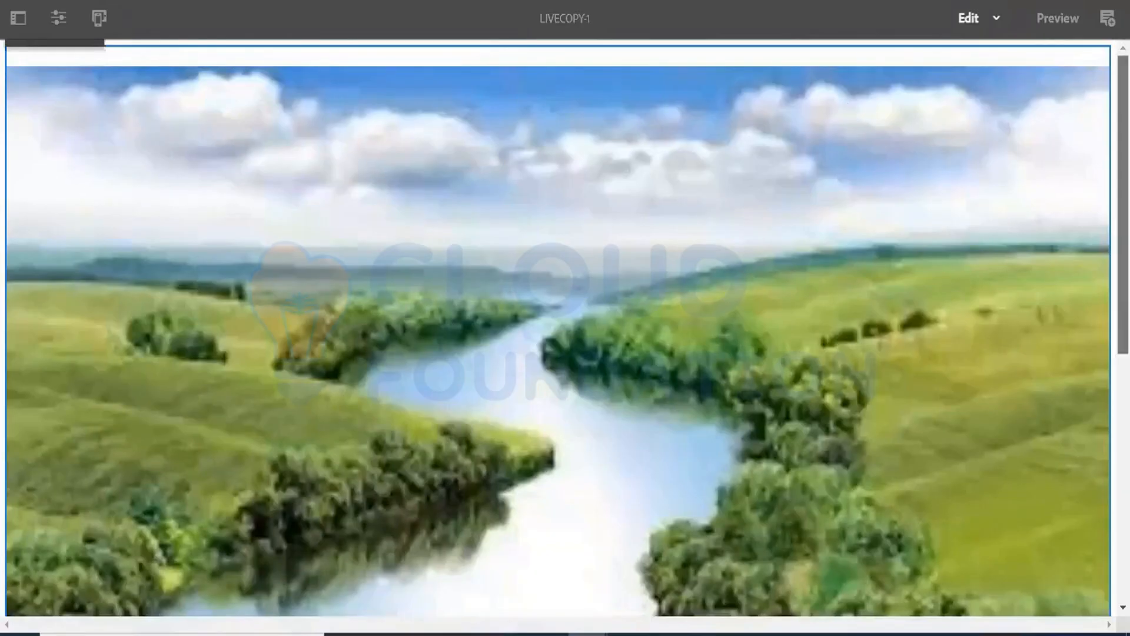
{"action": "scroll", "coordinate": [444, 430], "scroll_direction": "down", "scroll_amount": 8}
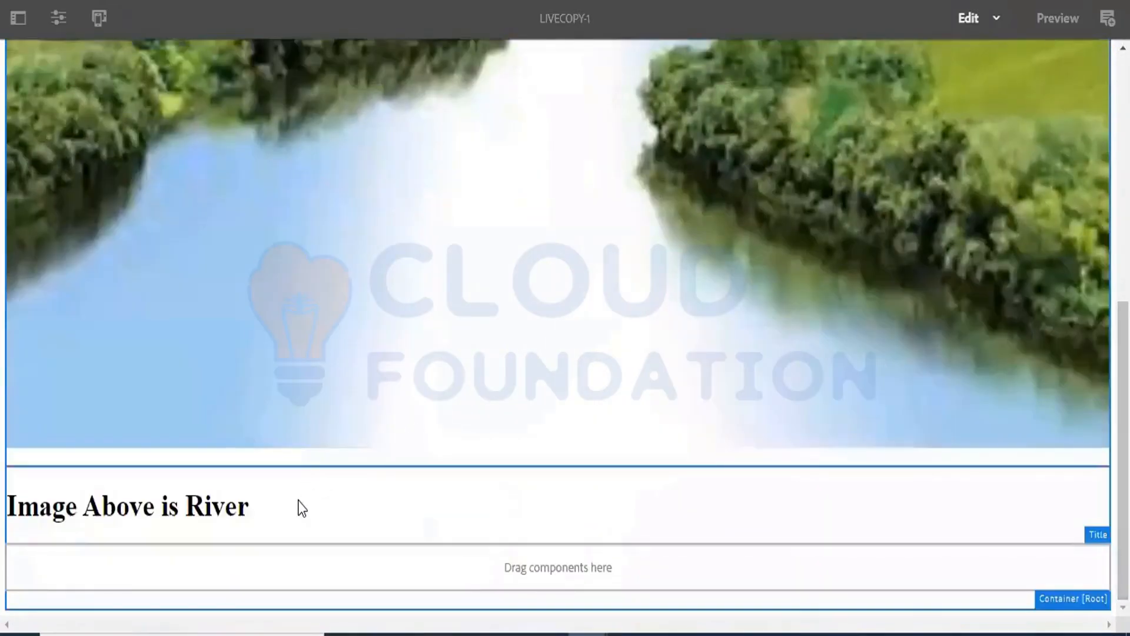
{"action": "left_click", "coordinate": [301, 507]}
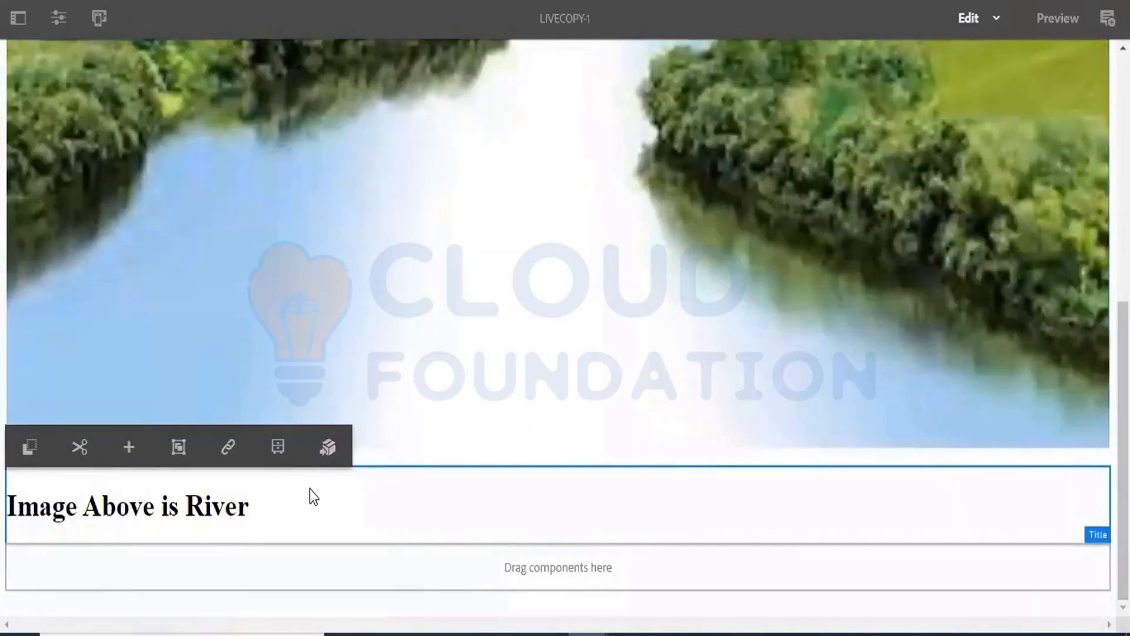
{"action": "left_click", "coordinate": [227, 453]}
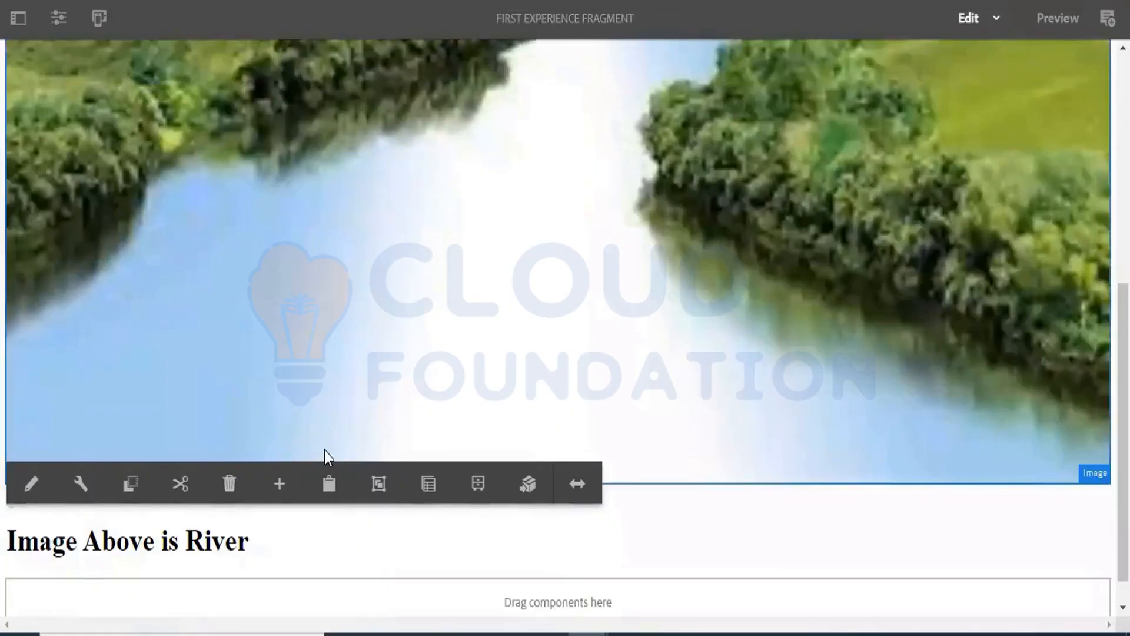
- In the source First Experience Fragment, change the title text to "Image Above is River - Master/Blueprint Copy" and save it
{"action": "double_click", "coordinate": [263, 551]}
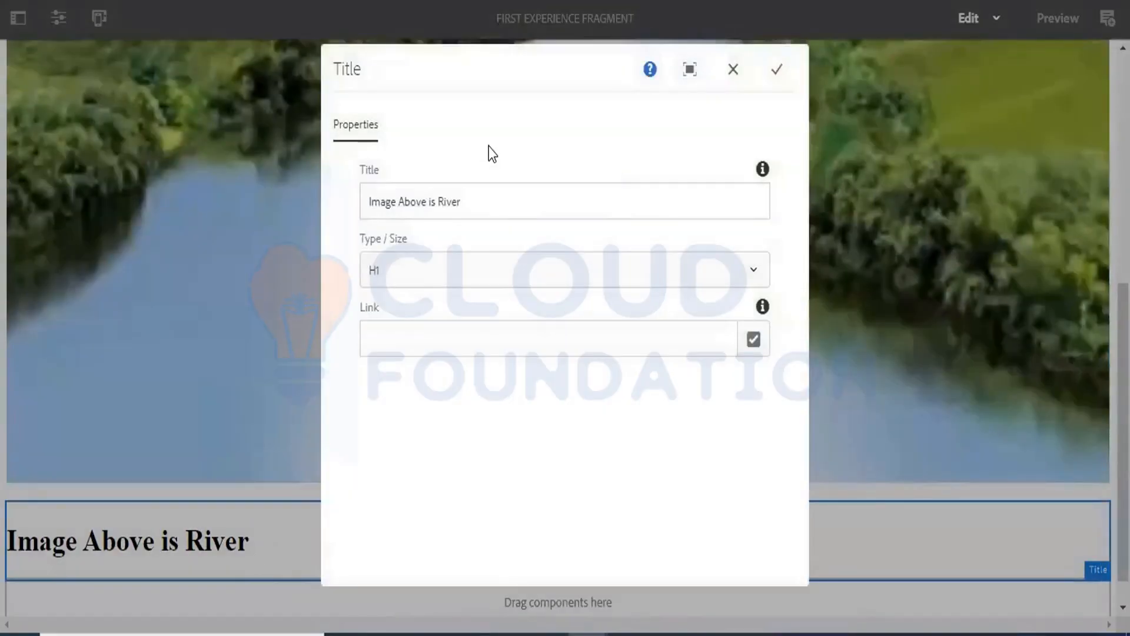
{"action": "left_click", "coordinate": [471, 203]}
{"action": "type", "text": "- "}
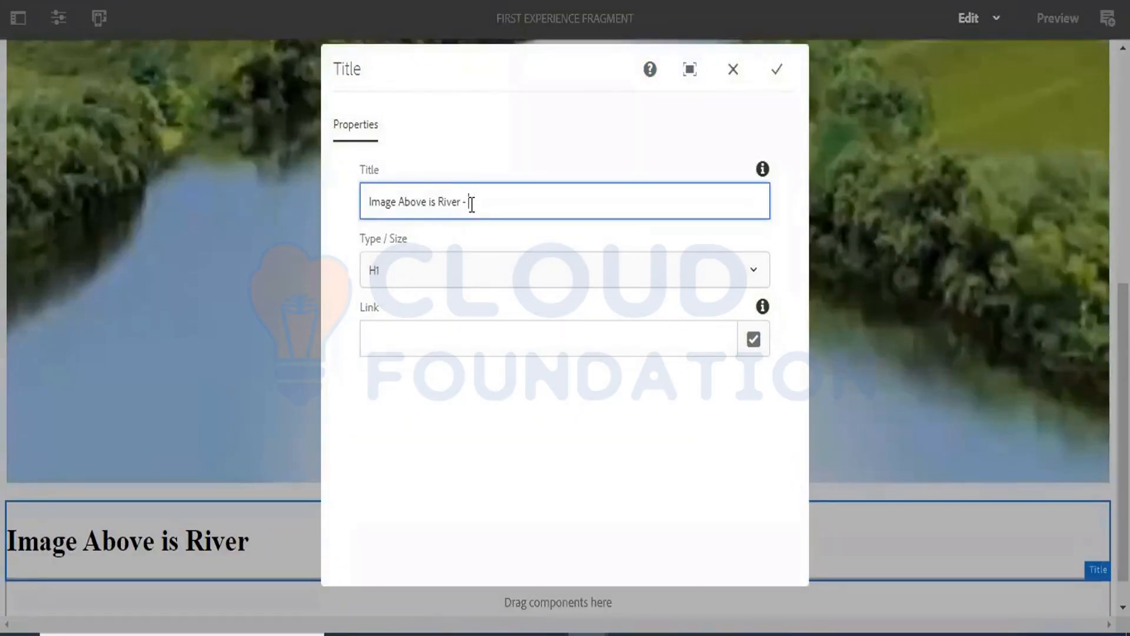
{"action": "type", "text": "Master/Blueprint"}
{"action": "left_click", "coordinate": [776, 72]}
{"action": "type", "text": "Copy"}
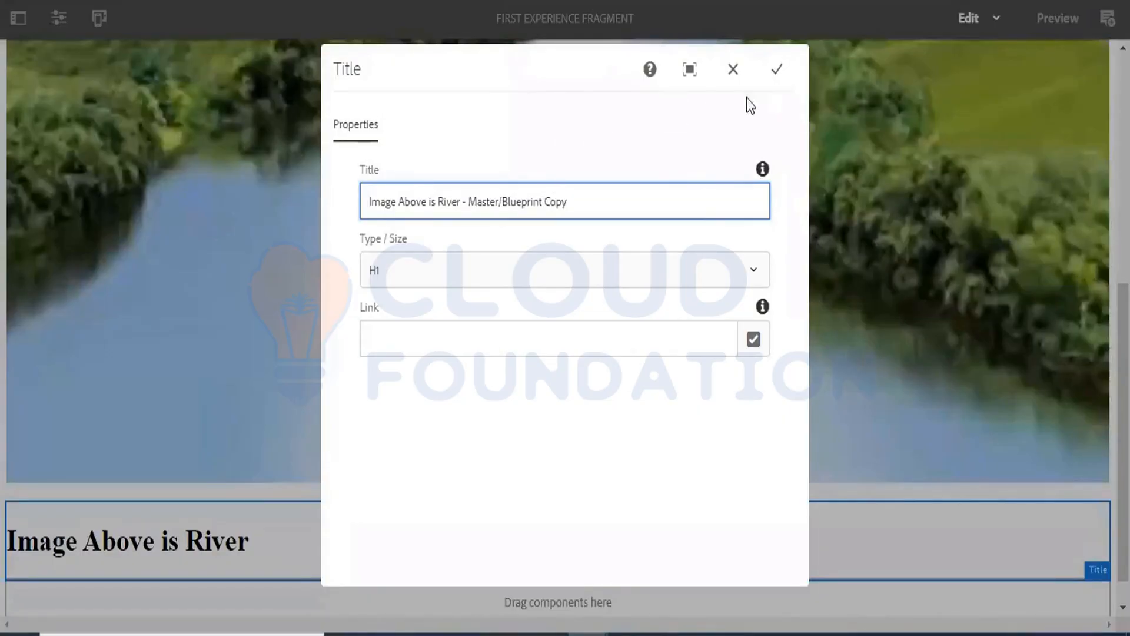
{"action": "left_click", "coordinate": [776, 72]}
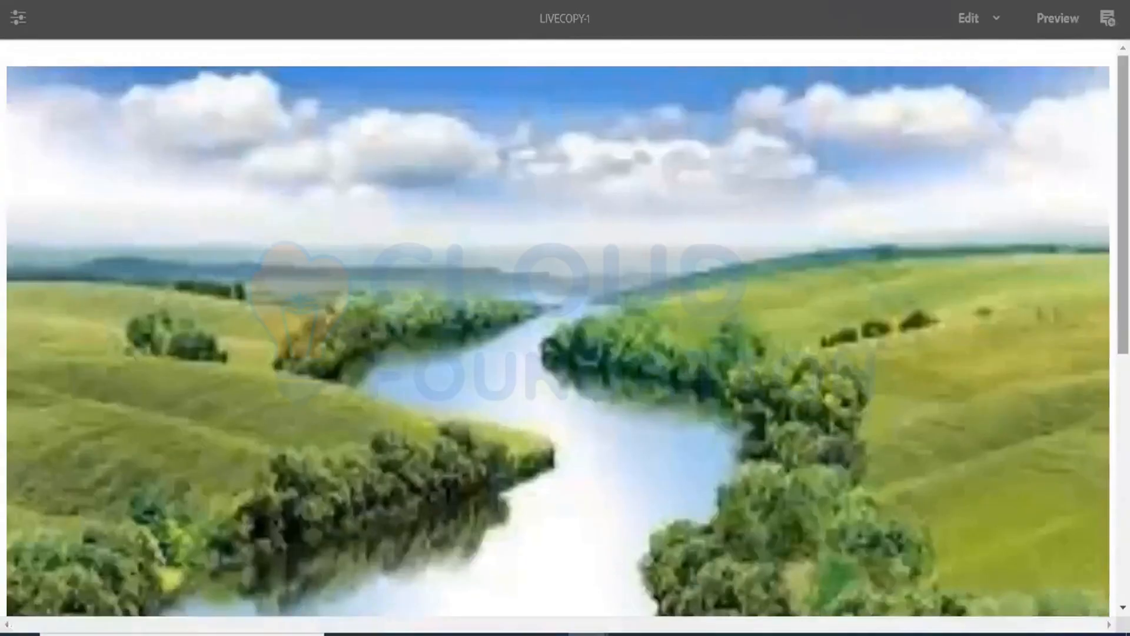
- Check the title in LiveCopy-1 and cancel the title component's inheritance from the source
{"action": "left_click_drag", "start_coordinate": [1123, 205], "coordinate": [1123, 450]}
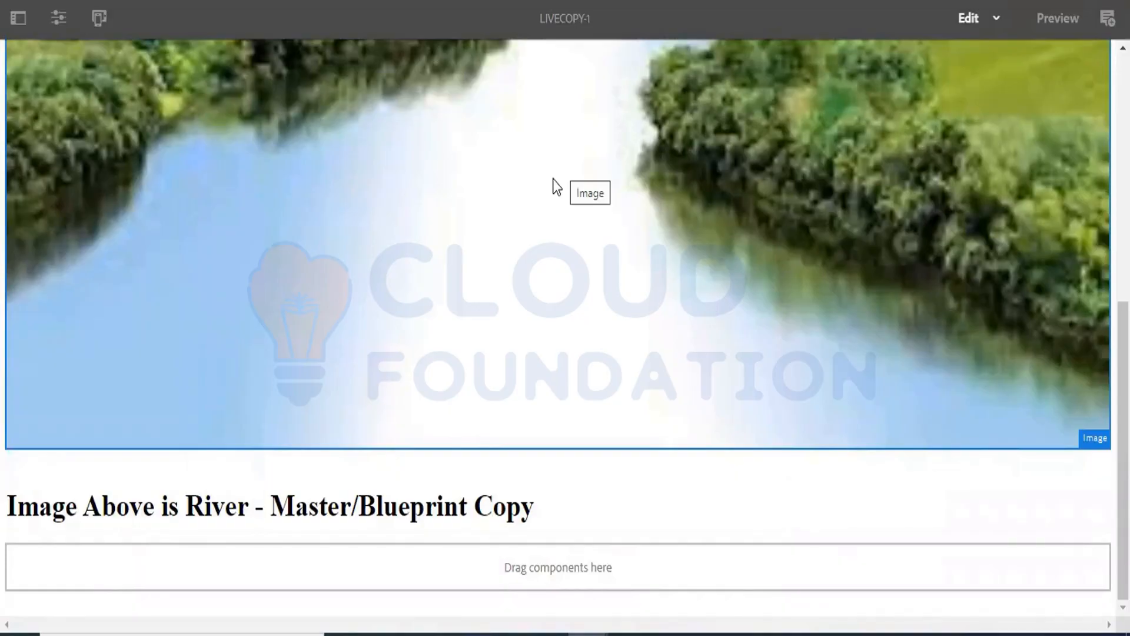
{"action": "left_click", "coordinate": [571, 510]}
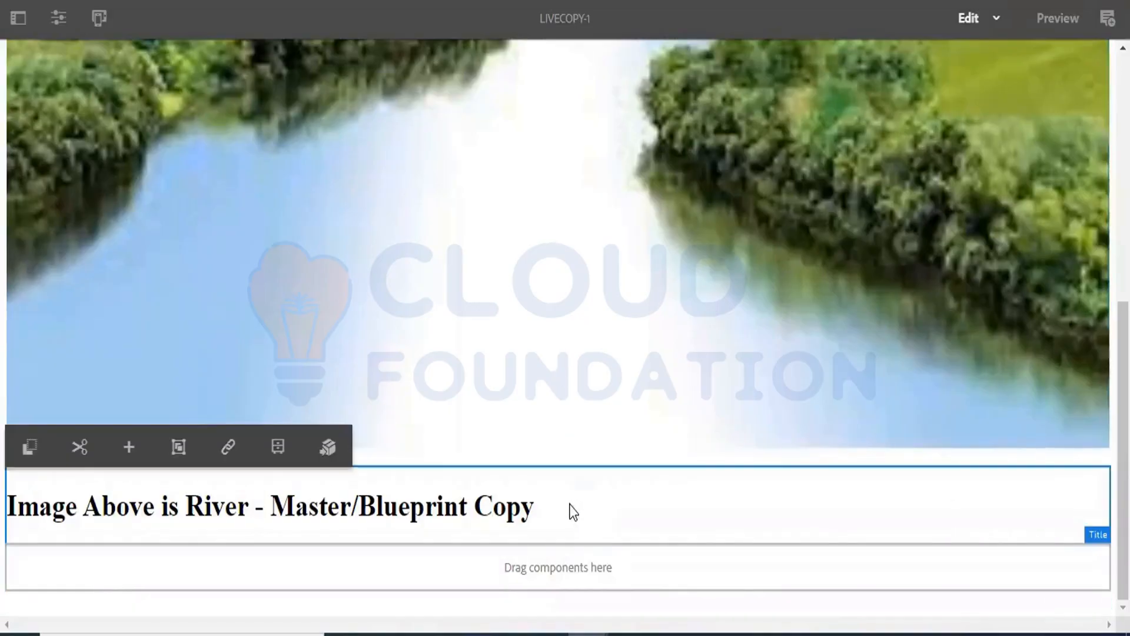
{"action": "left_click", "coordinate": [229, 450]}
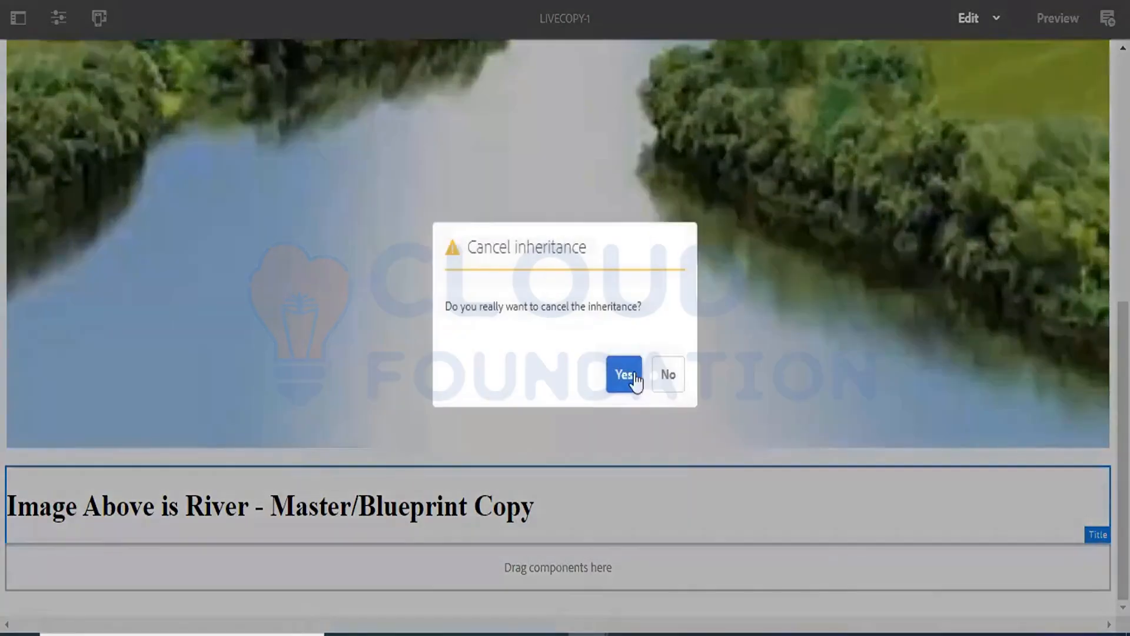
{"action": "left_click", "coordinate": [625, 377]}
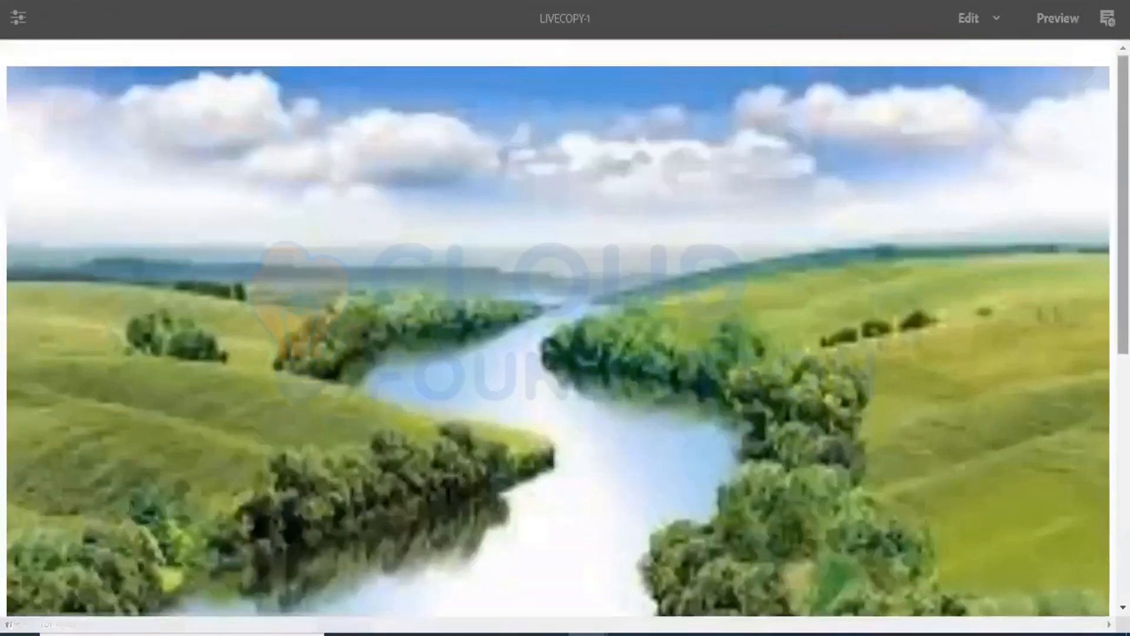
- Inspect the editing and inheritance options of the title component in LiveCopy-1
{"action": "scroll", "coordinate": [565, 330], "scroll_direction": "down", "scroll_amount": 8}
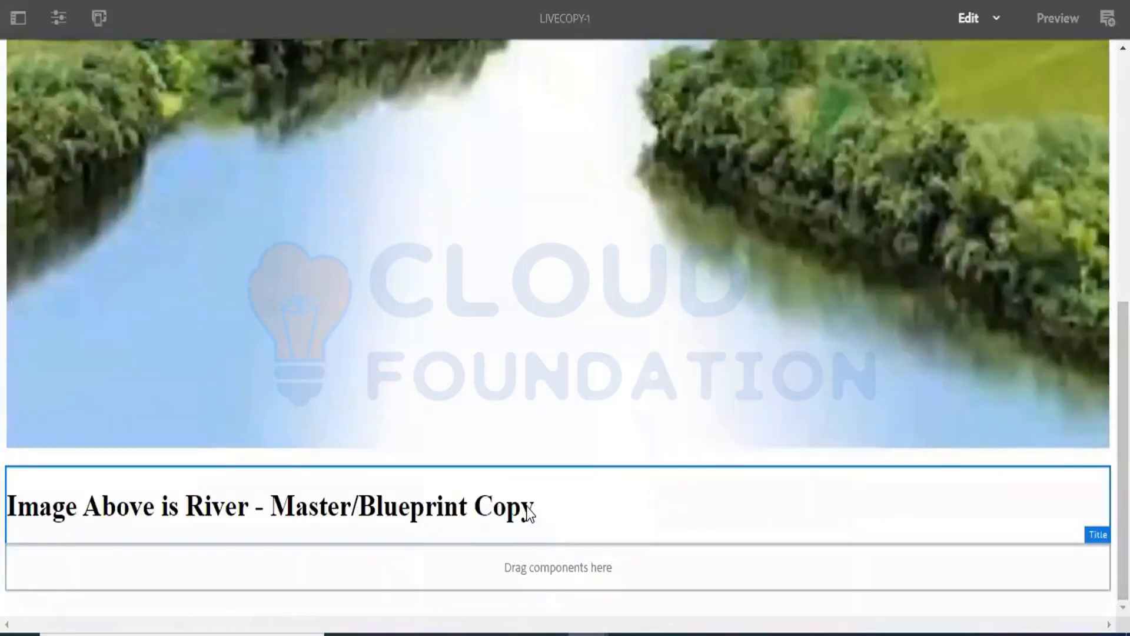
{"action": "left_click", "coordinate": [526, 508]}
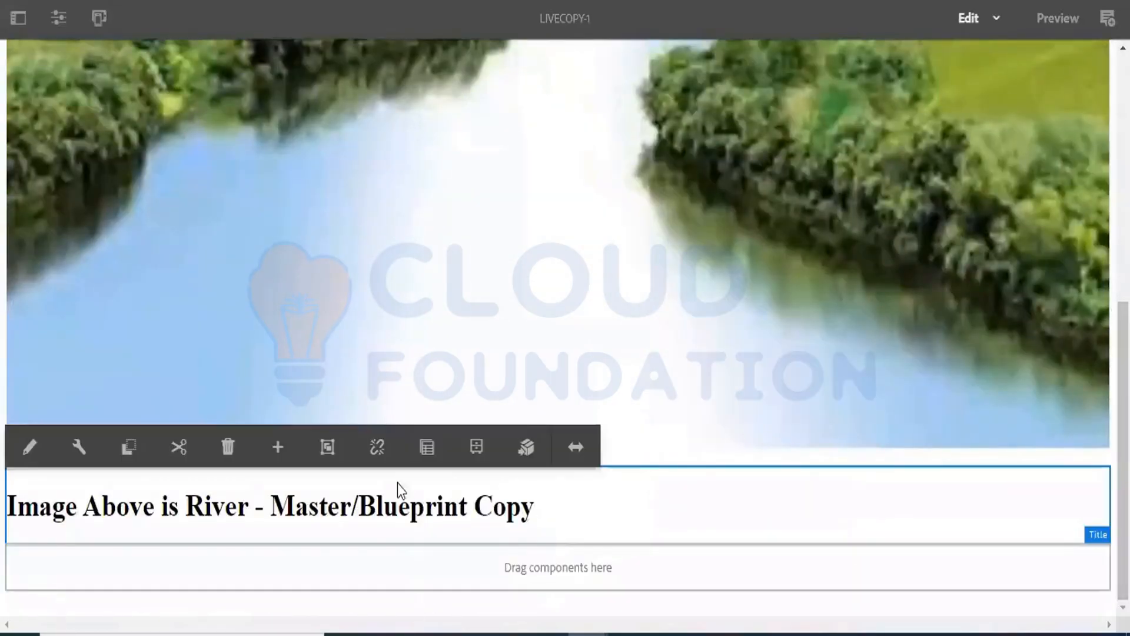
{"action": "left_click", "coordinate": [377, 454]}
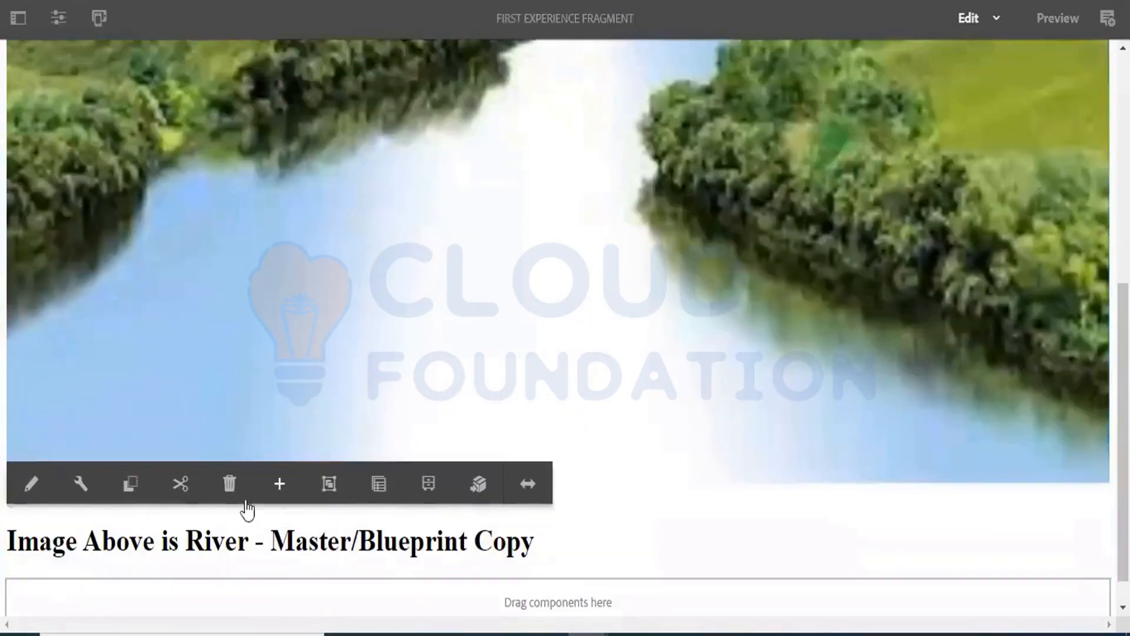
- In the source First Experience Fragment, change the title text to "Image Above is River - New Master/Blueprint Copy" and save it
{"action": "left_click", "coordinate": [78, 492]}
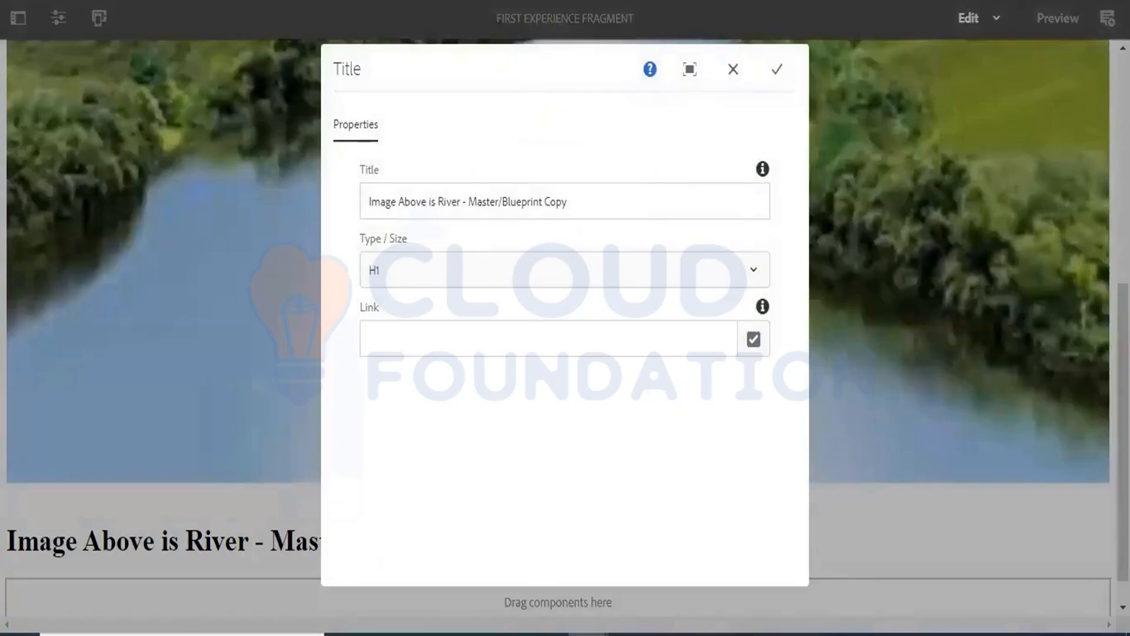
{"action": "left_click", "coordinate": [545, 203]}
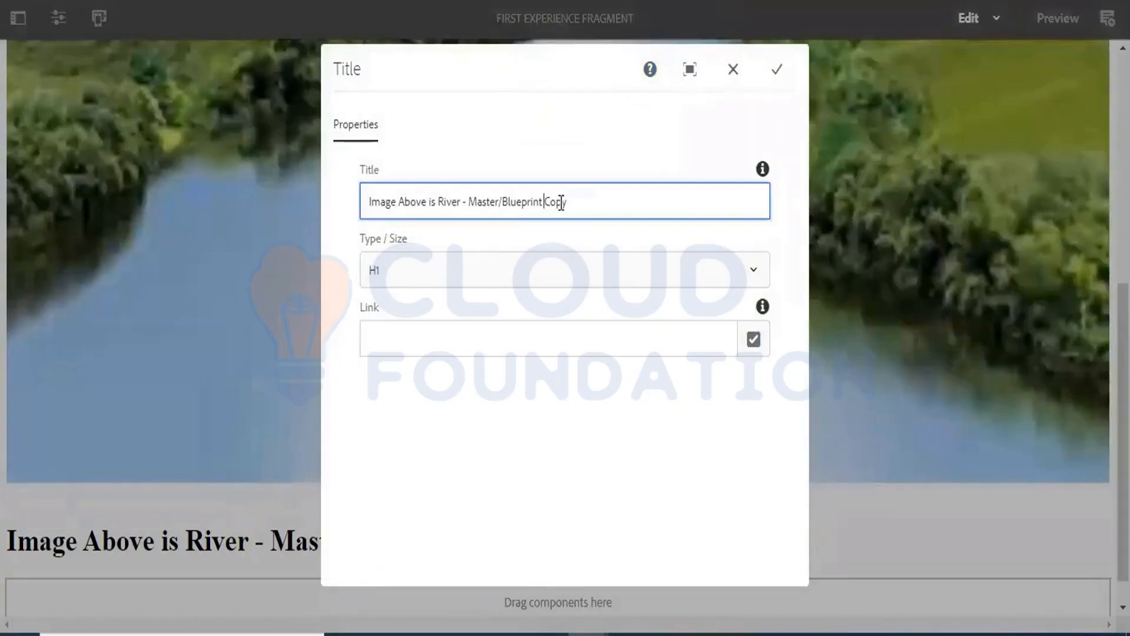
{"action": "left_click", "coordinate": [469, 202]}
{"action": "type", "text": "New"}
{"action": "left_click", "coordinate": [777, 73]}
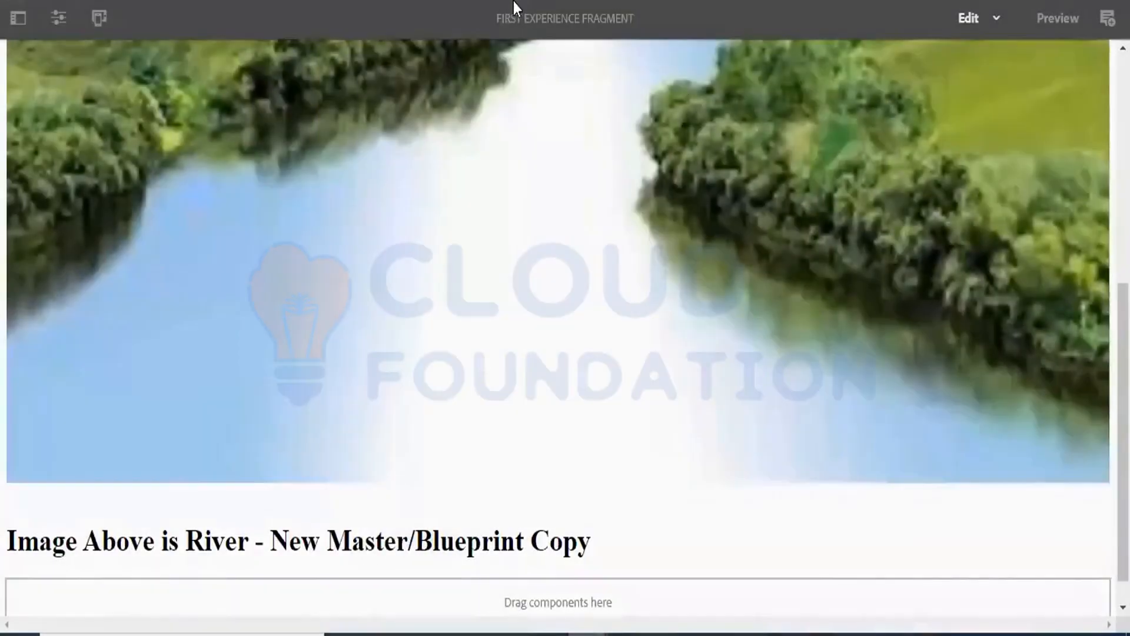
- Reload LiveCopy-1, check its title below the image against the source, and view the First Experience Fragment's variations
{"action": "left_click", "coordinate": [447, 0]}
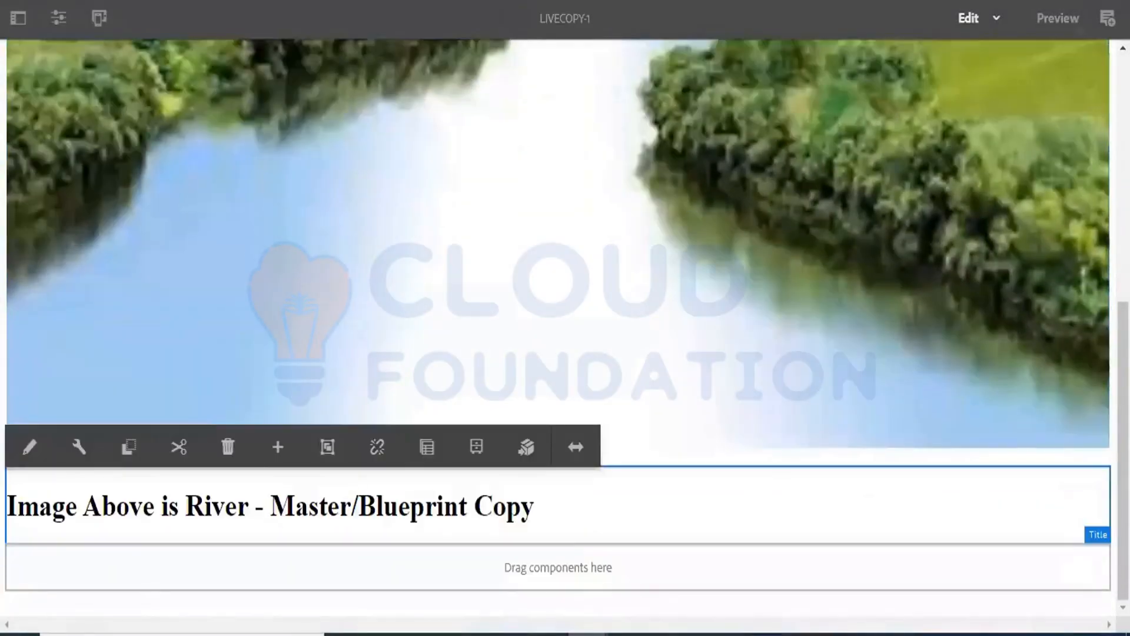
{"action": "key", "text": "F5"}
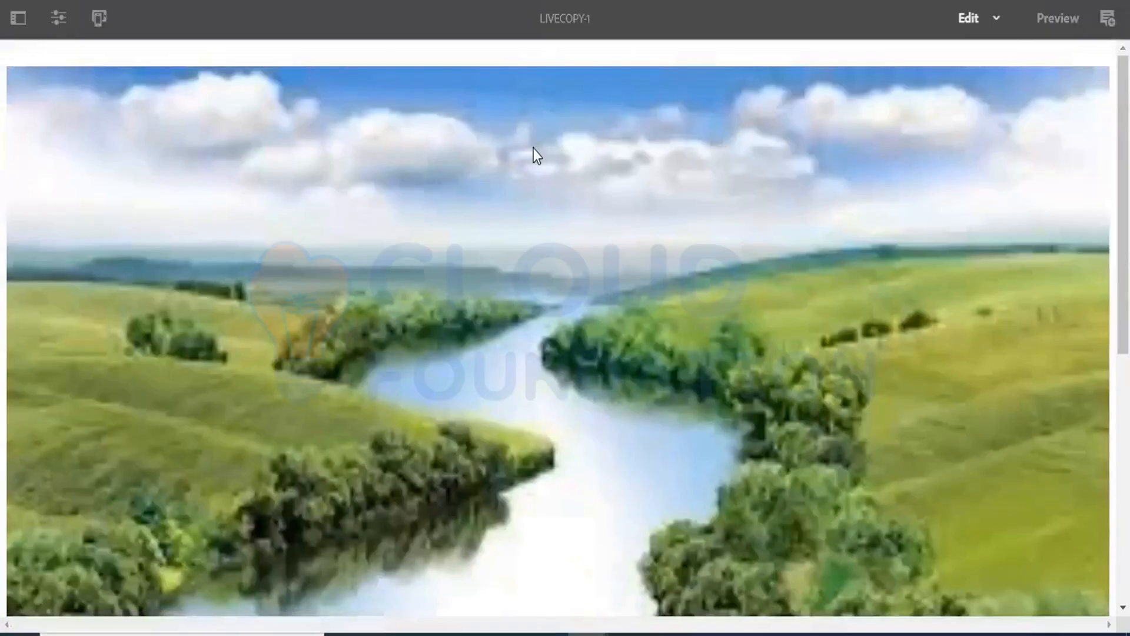
{"action": "left_click", "coordinate": [343, 102]}
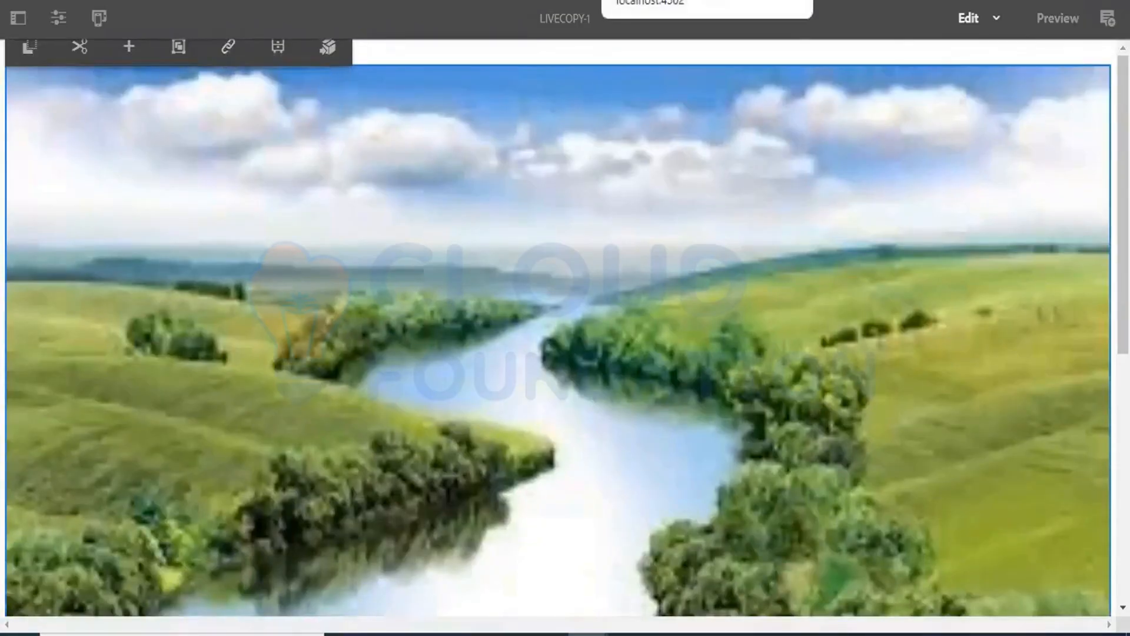
{"action": "scroll", "coordinate": [558, 329], "scroll_direction": "down", "scroll_amount": 1}
{"action": "scroll", "coordinate": [641, 472], "scroll_direction": "down", "scroll_amount": 8}
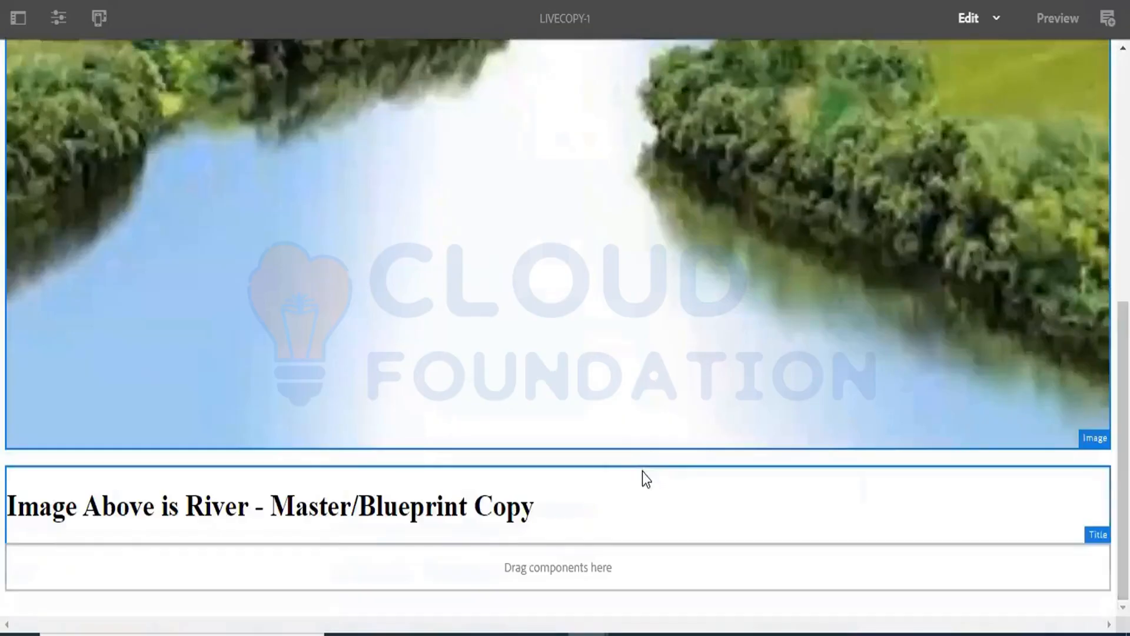
{"action": "left_click", "coordinate": [581, 506]}
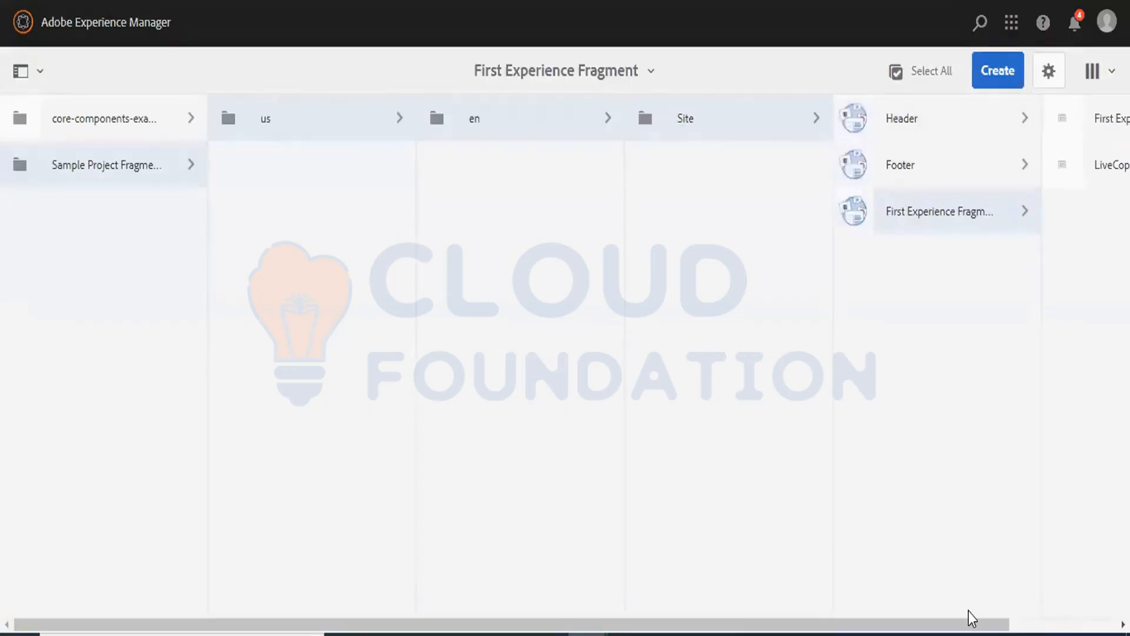
{"action": "left_click_drag", "start_coordinate": [973, 630], "coordinate": [1068, 630]}
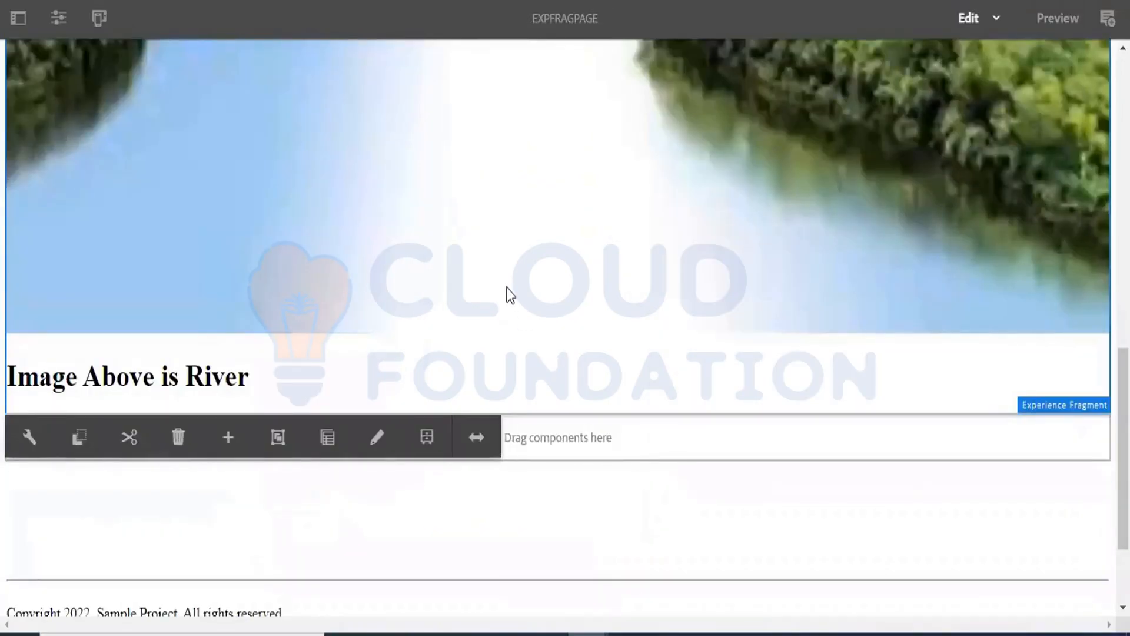
- Open the variation picker of the Experience Fragment component on ExpFragPage and browse to the Site folder under sample/us/en
{"action": "left_click", "coordinate": [31, 438]}
{"action": "left_click_drag", "start_coordinate": [609, 201], "coordinate": [761, 223]}
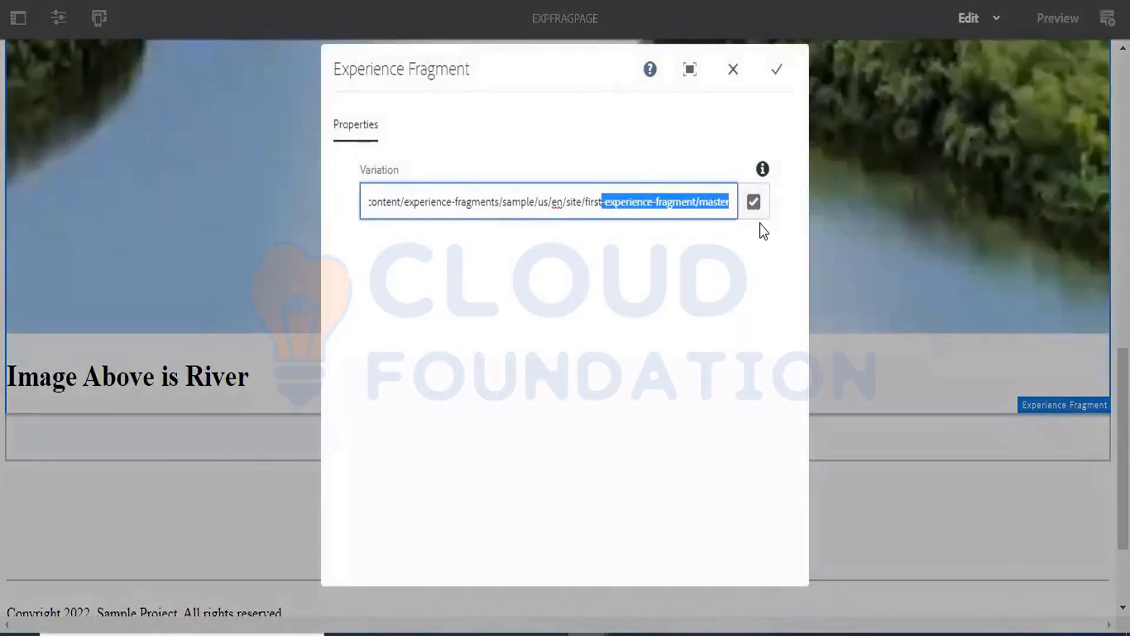
{"action": "double_click", "coordinate": [707, 201]}
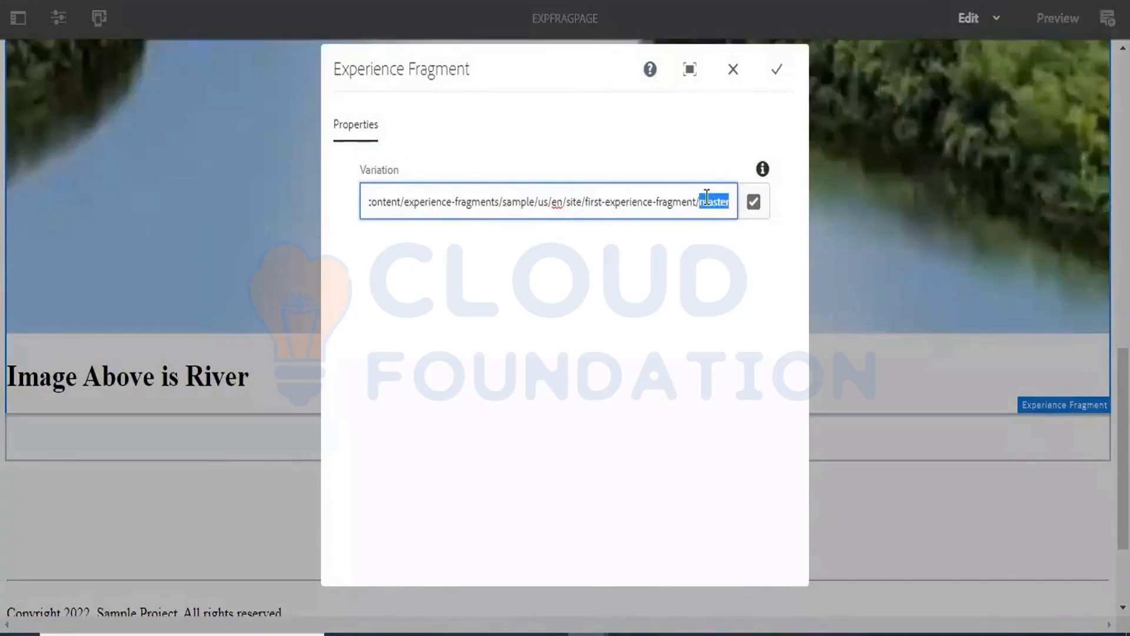
{"action": "left_click", "coordinate": [752, 201]}
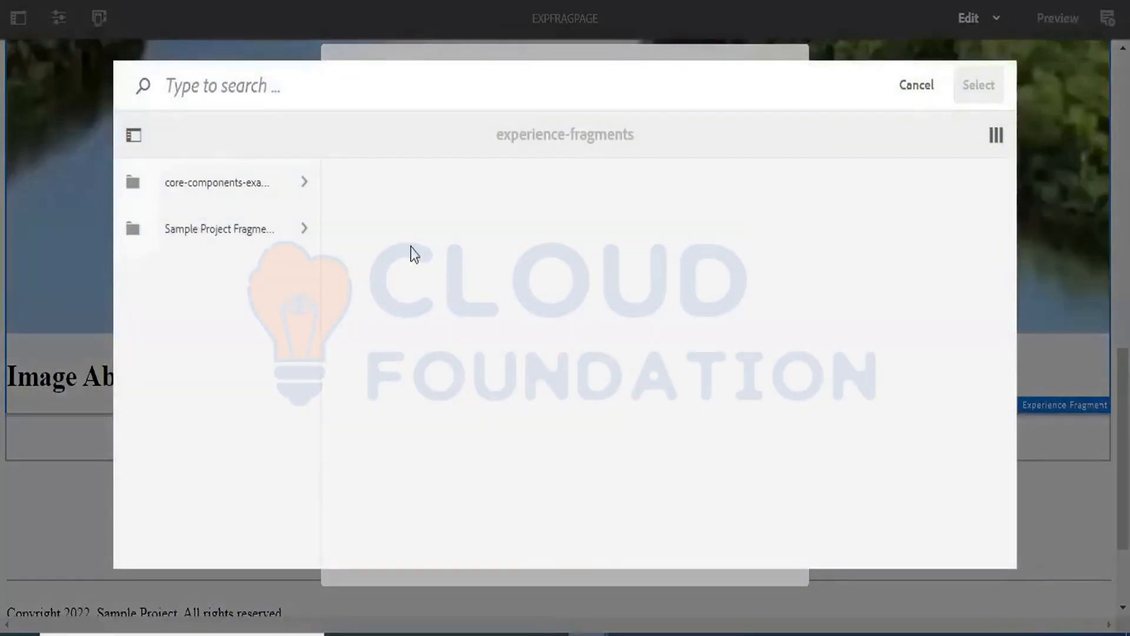
{"action": "left_click", "coordinate": [298, 252]}
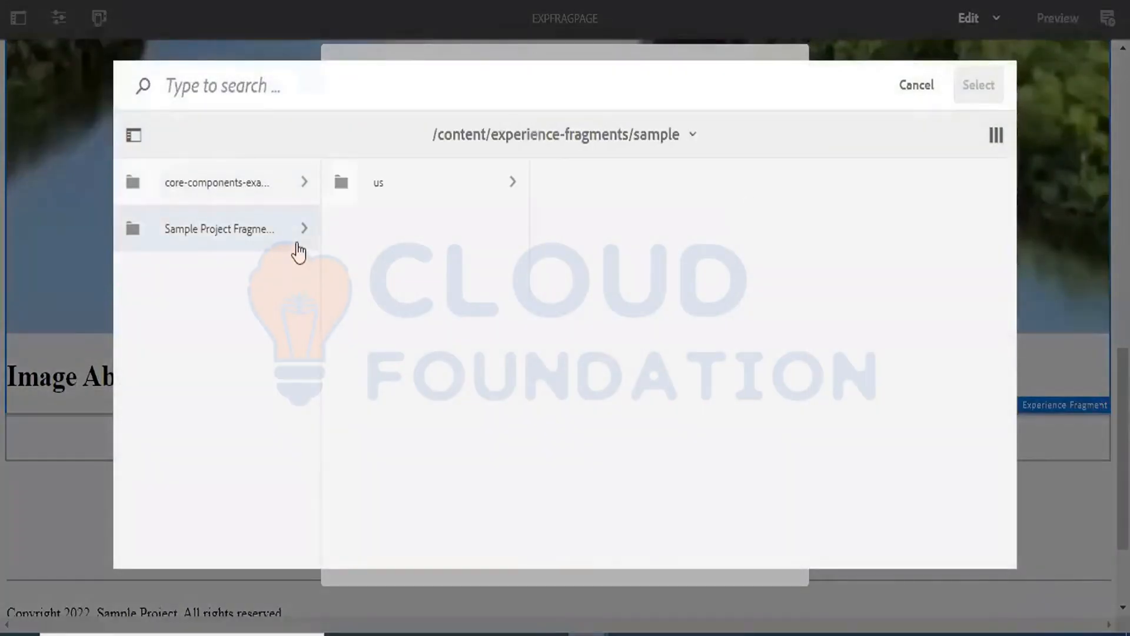
{"action": "right_click", "coordinate": [444, 185]}
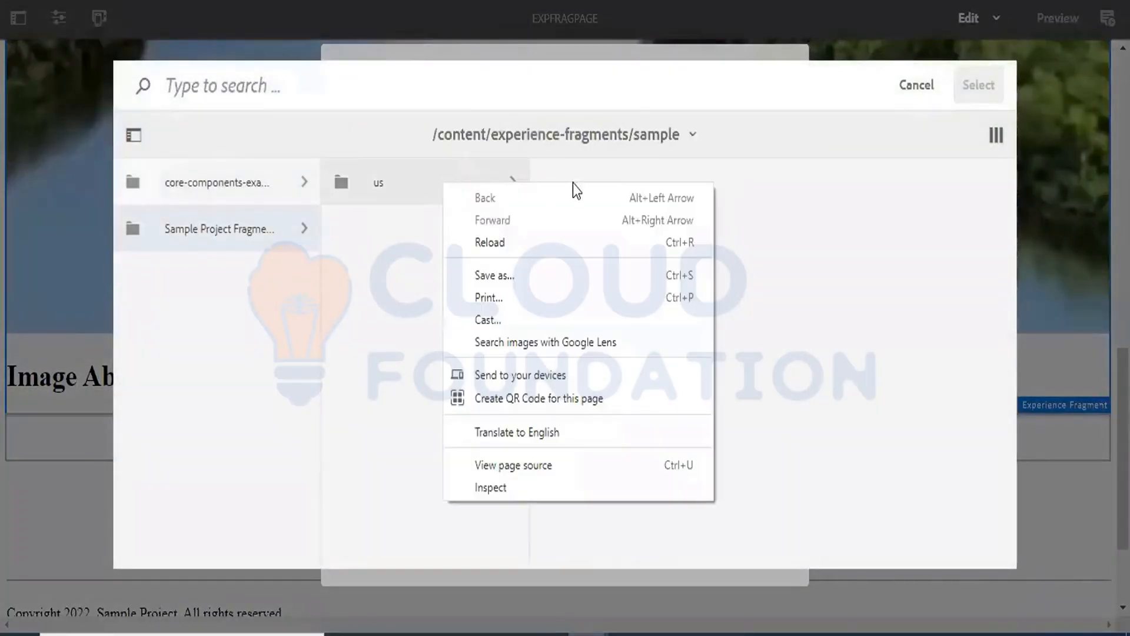
{"action": "left_click", "coordinate": [442, 183]}
{"action": "left_click", "coordinate": [588, 183]}
{"action": "left_click", "coordinate": [821, 200]}
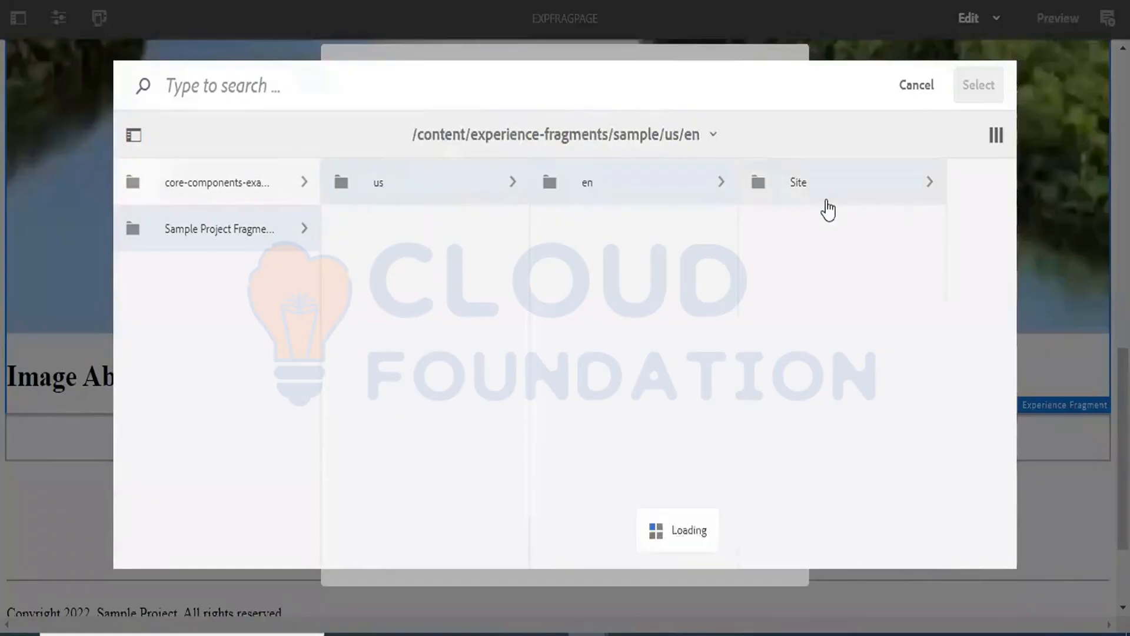
- Set the component's variation to LiveCopy-1 of the First Experience Fragment and save the configuration
{"action": "left_click", "coordinate": [932, 277]}
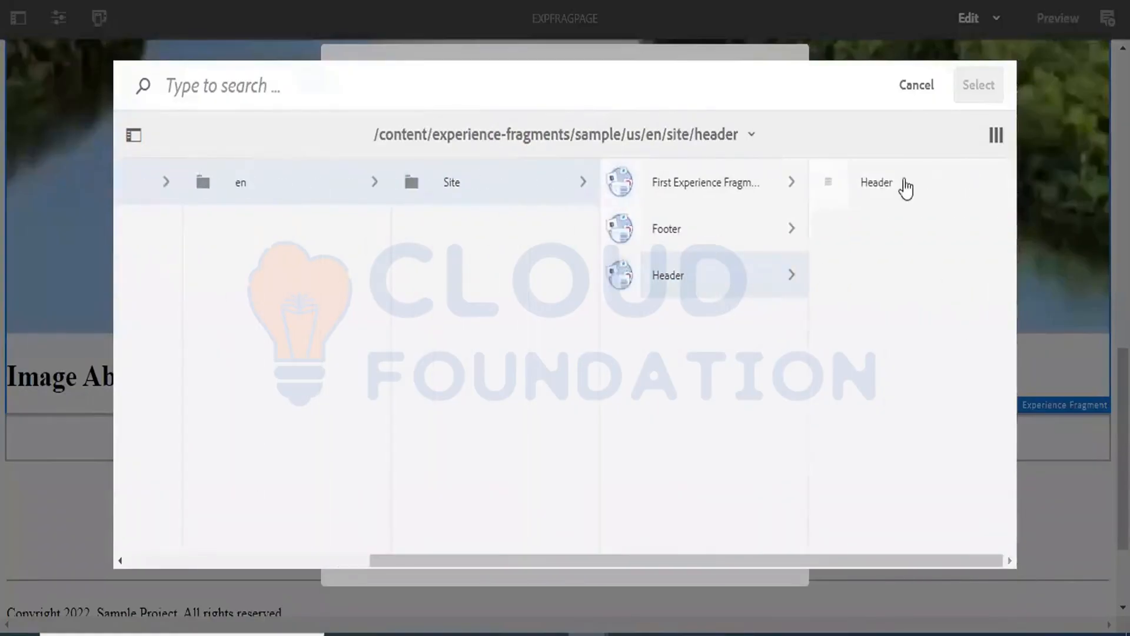
{"action": "left_click", "coordinate": [719, 195]}
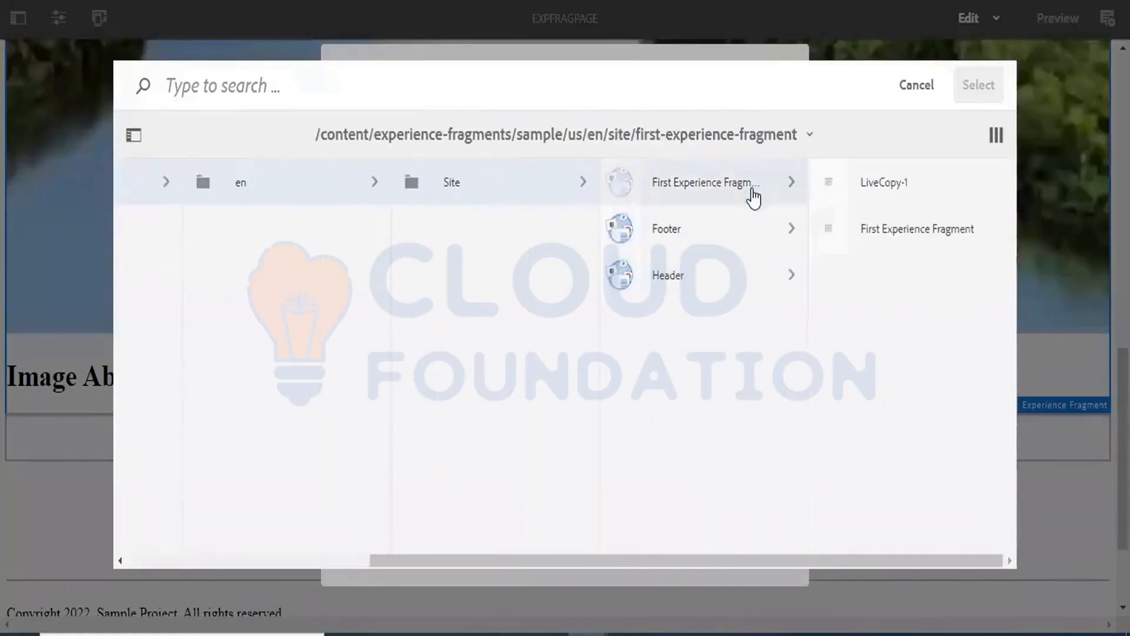
{"action": "left_click", "coordinate": [828, 193]}
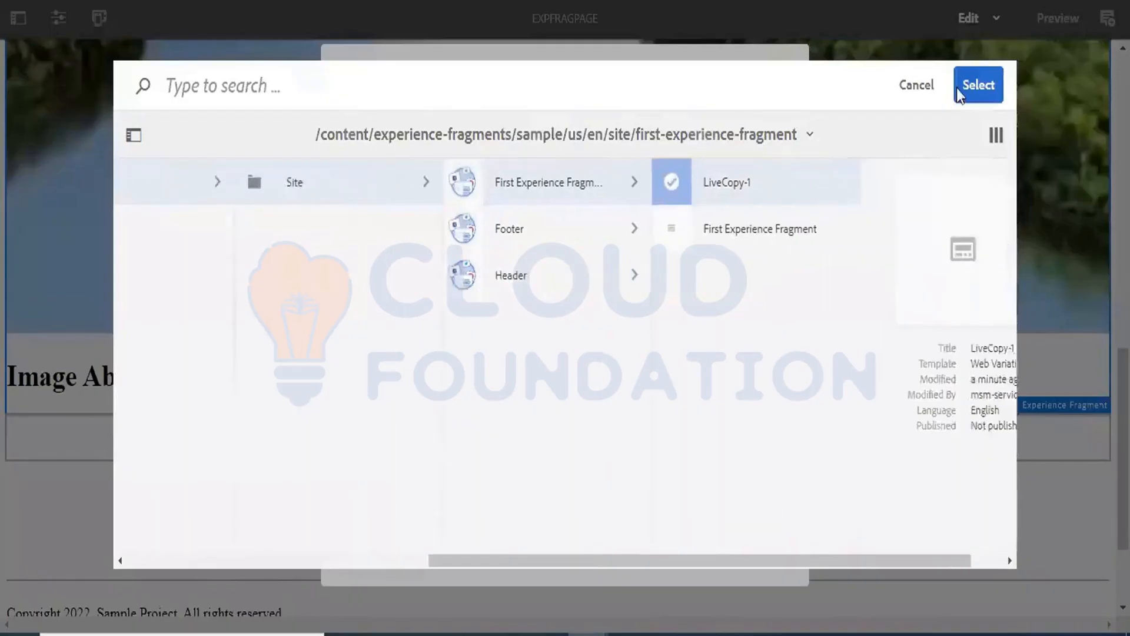
{"action": "left_click", "coordinate": [978, 87]}
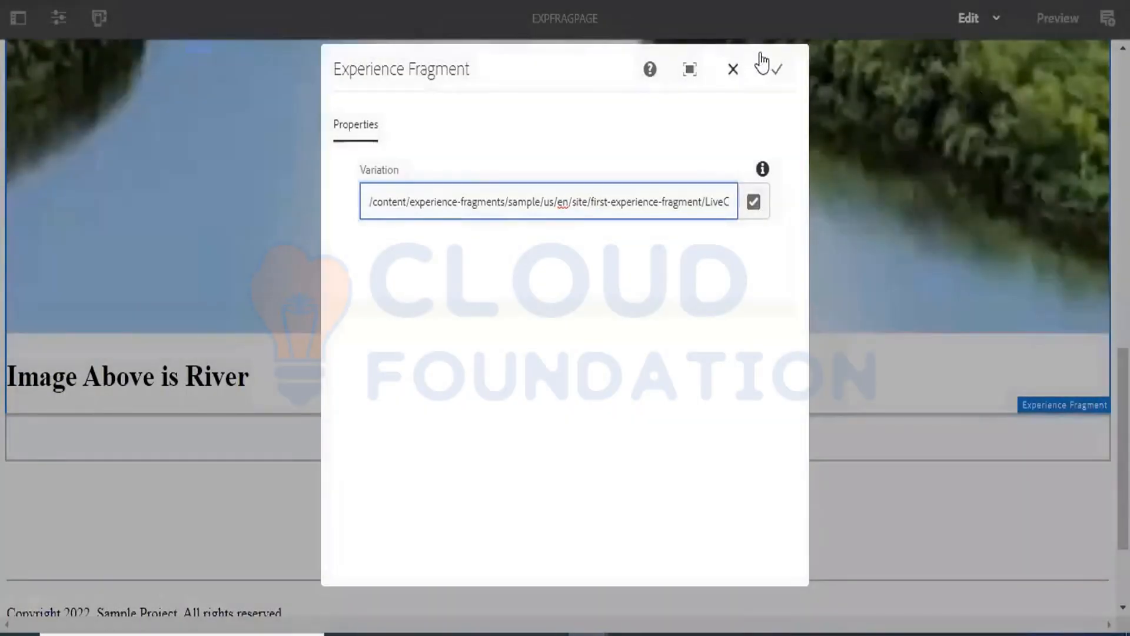
{"action": "right_click", "coordinate": [772, 69]}
{"action": "key", "text": "Escape"}
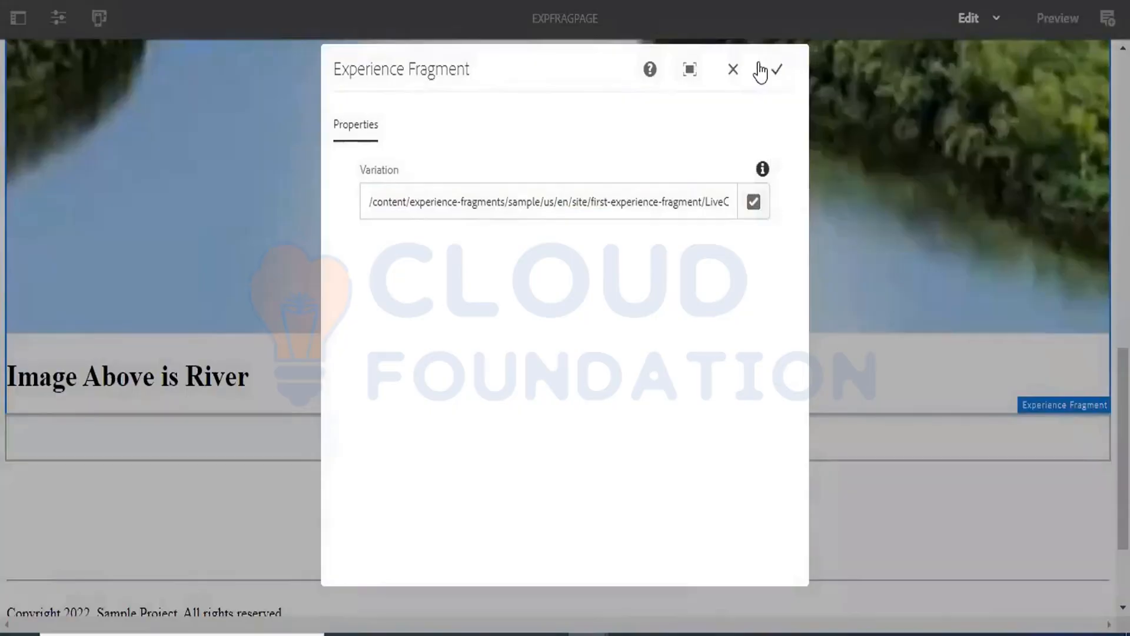
{"action": "left_click", "coordinate": [776, 70]}
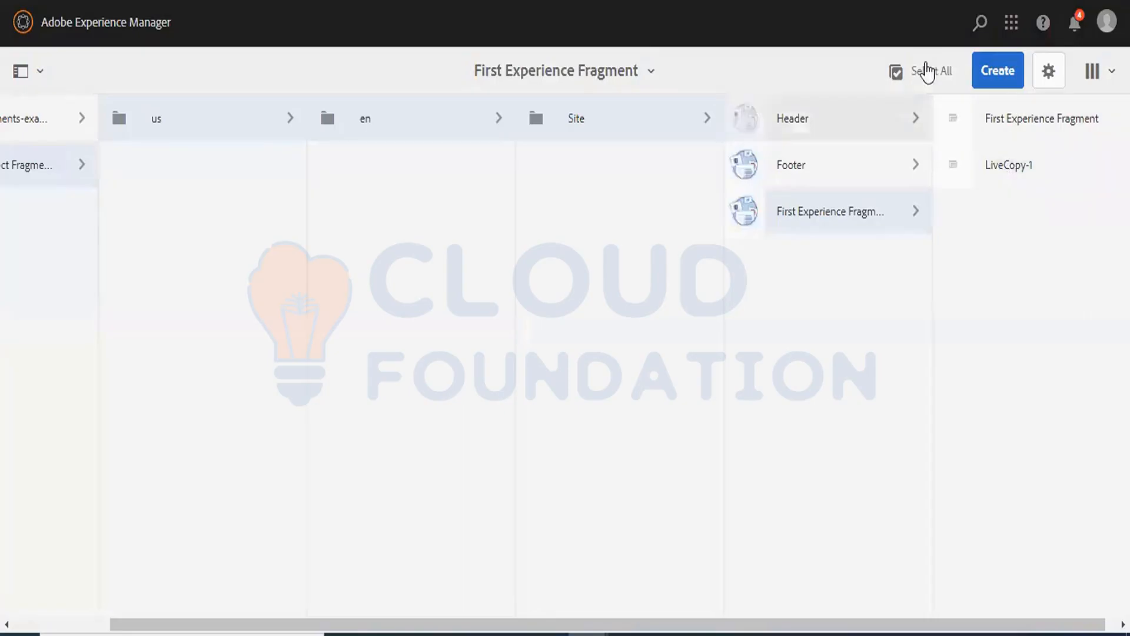
{"action": "right_click", "coordinate": [991, 125]}
{"action": "right_click", "coordinate": [970, 111]}
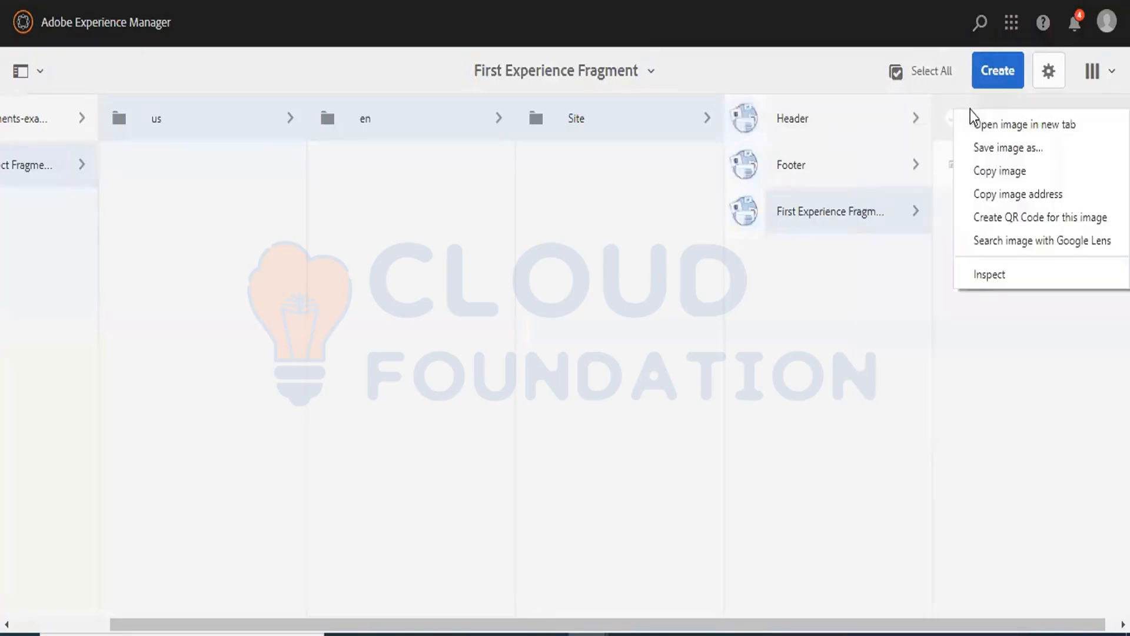
{"action": "left_click", "coordinate": [938, 334]}
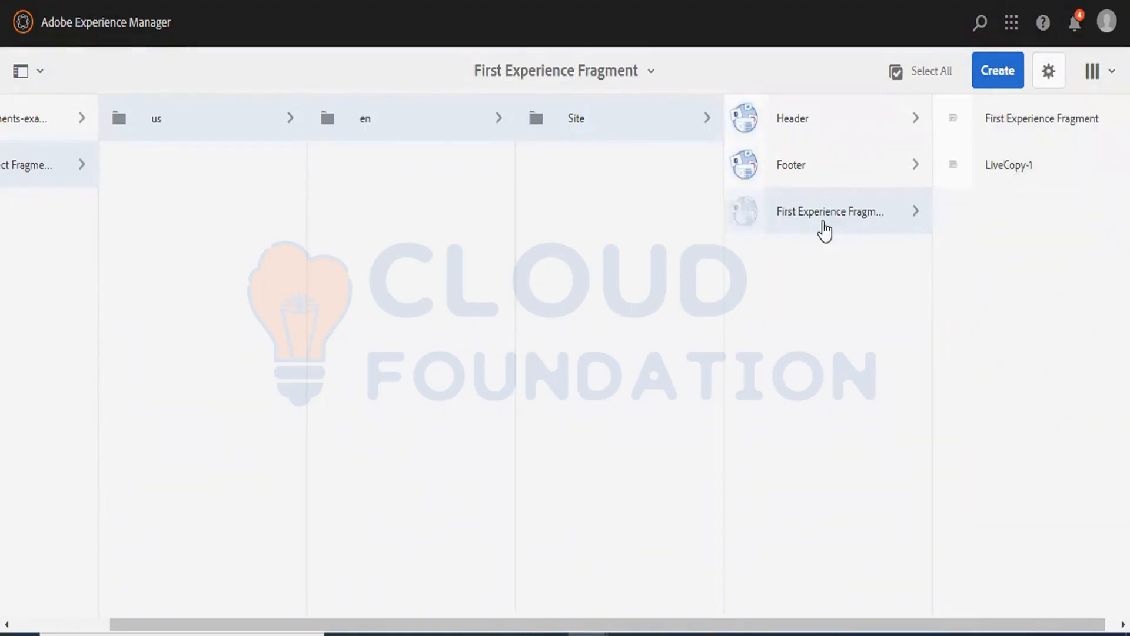
{"action": "left_click", "coordinate": [998, 79]}
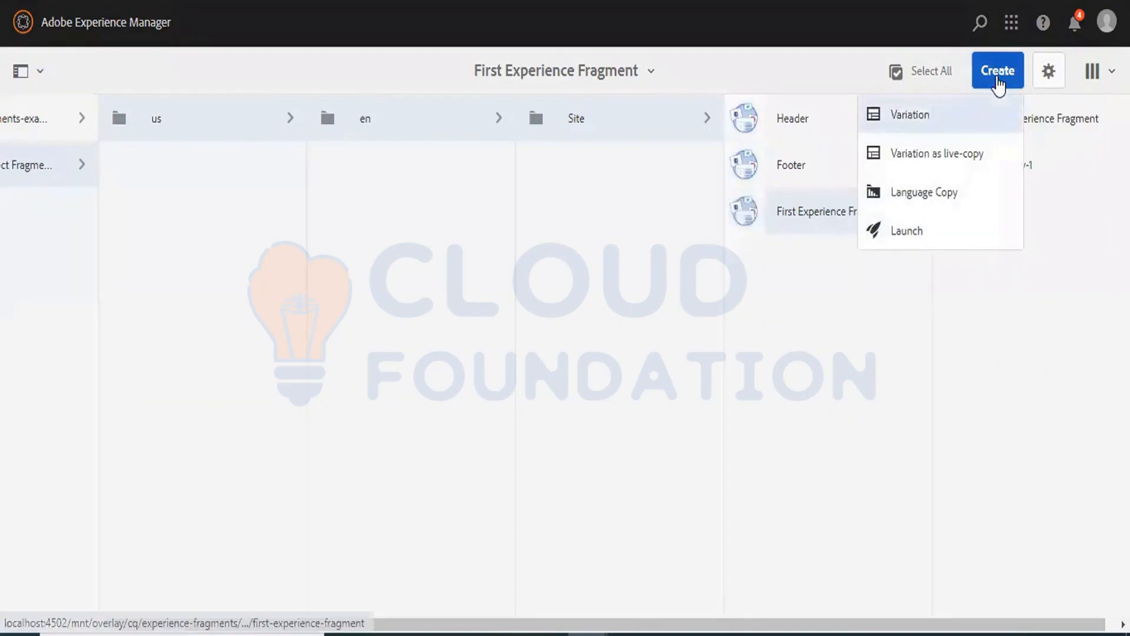
{"action": "right_click", "coordinate": [923, 157]}
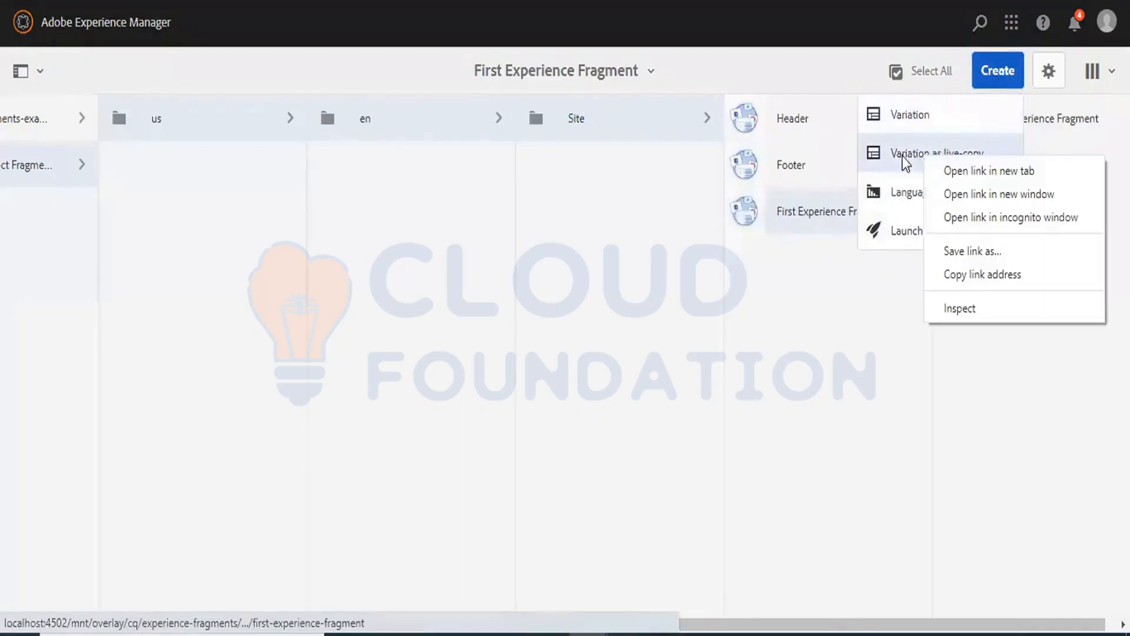
{"action": "left_click", "coordinate": [896, 157]}
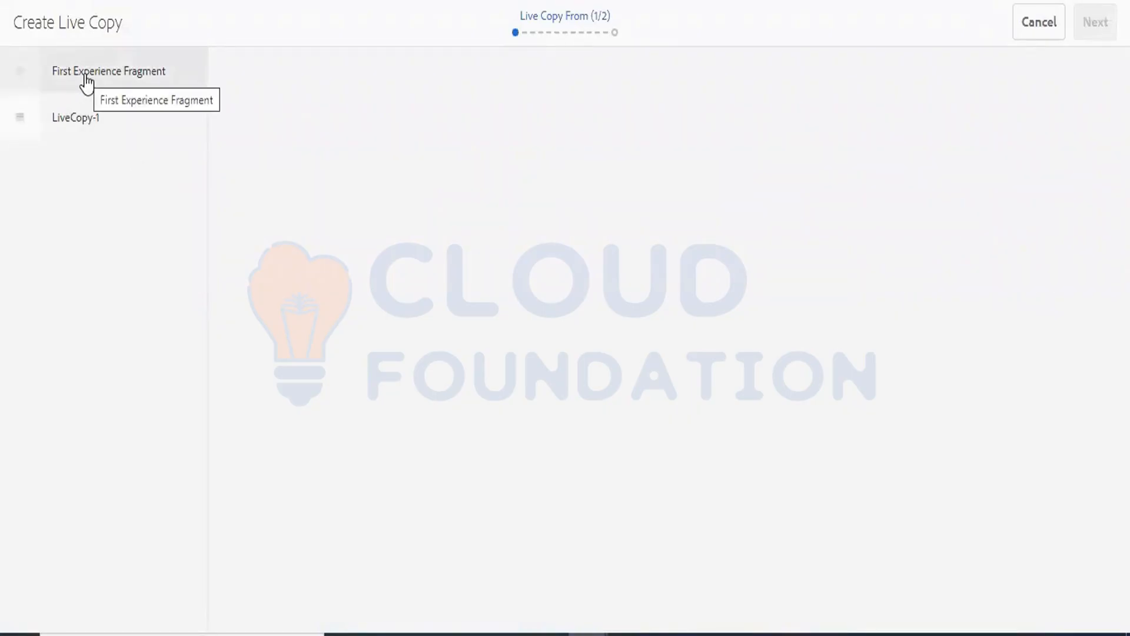
{"action": "left_click", "coordinate": [23, 121]}
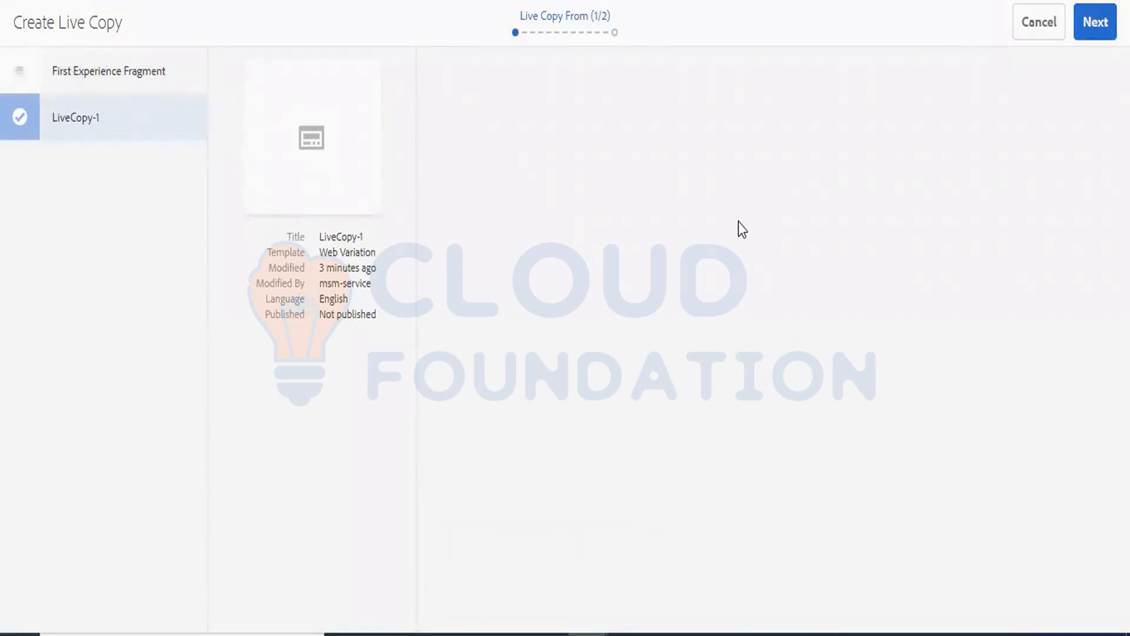
{"action": "right_click", "coordinate": [1034, 32]}
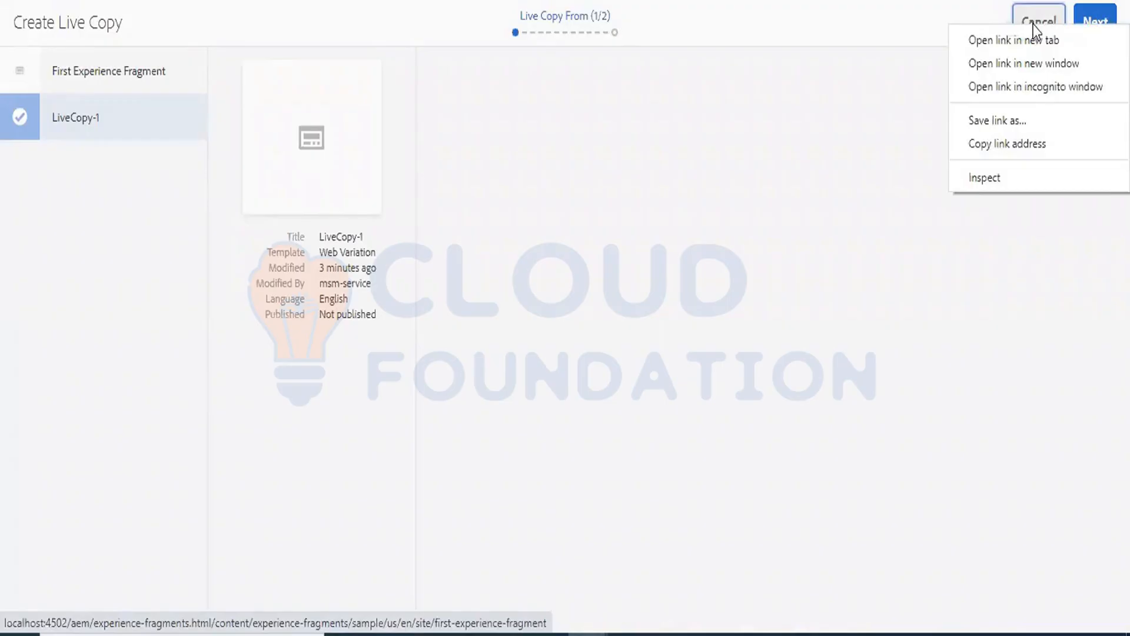
{"action": "left_click", "coordinate": [1033, 21]}
{"action": "left_click", "coordinate": [1034, 22]}
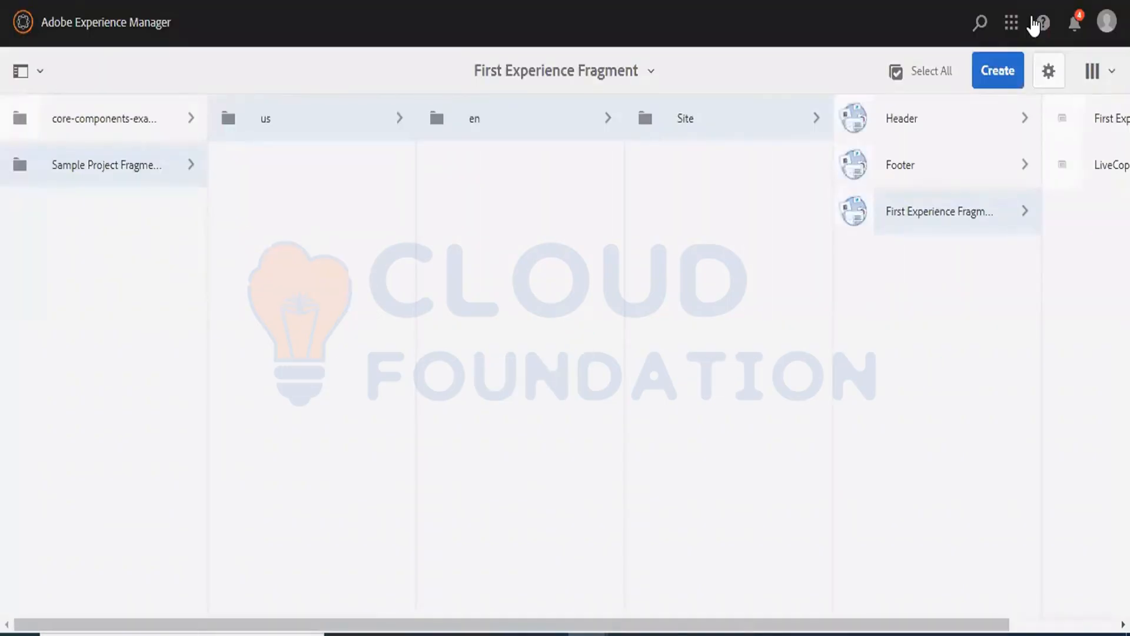
{"action": "right_click", "coordinate": [1016, 237]}
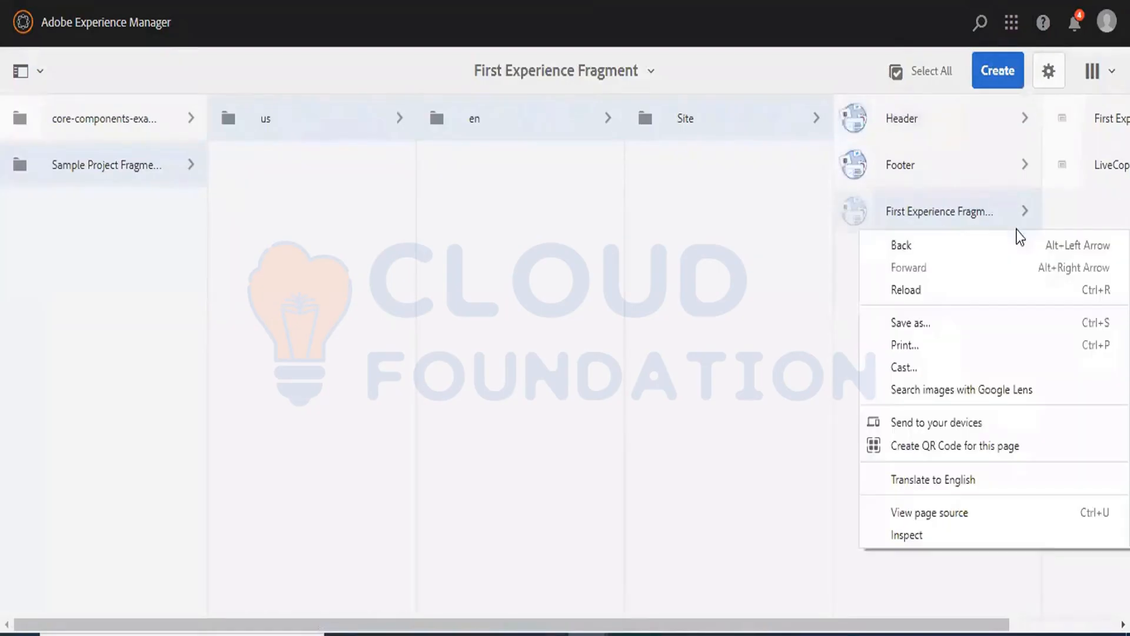
{"action": "right_click", "coordinate": [957, 211]}
{"action": "left_click", "coordinate": [751, 348]}
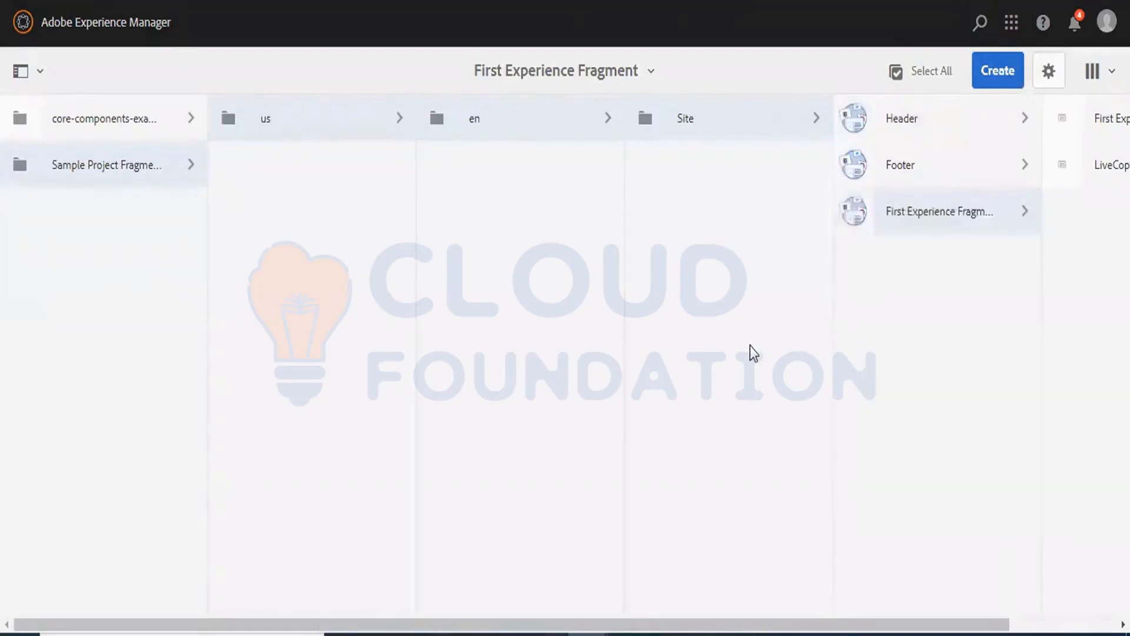
{"action": "left_click", "coordinate": [750, 346]}
- Start a new variation of the First Experience Fragment in the Site folder, based on the Web Variation template
{"action": "left_click", "coordinate": [718, 115]}
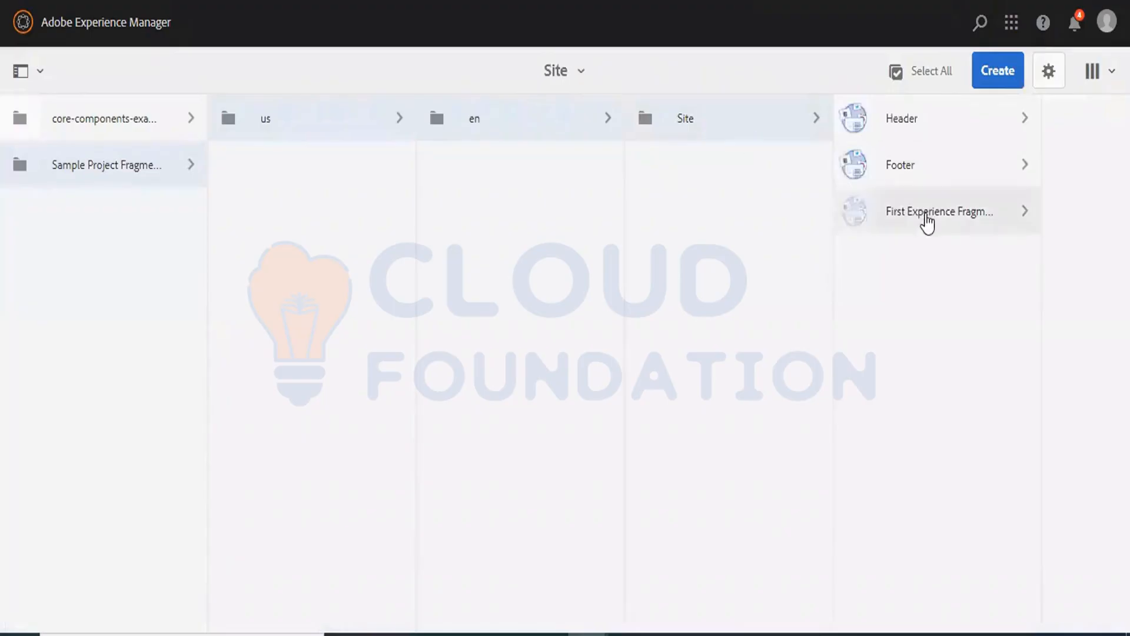
{"action": "right_click", "coordinate": [925, 214]}
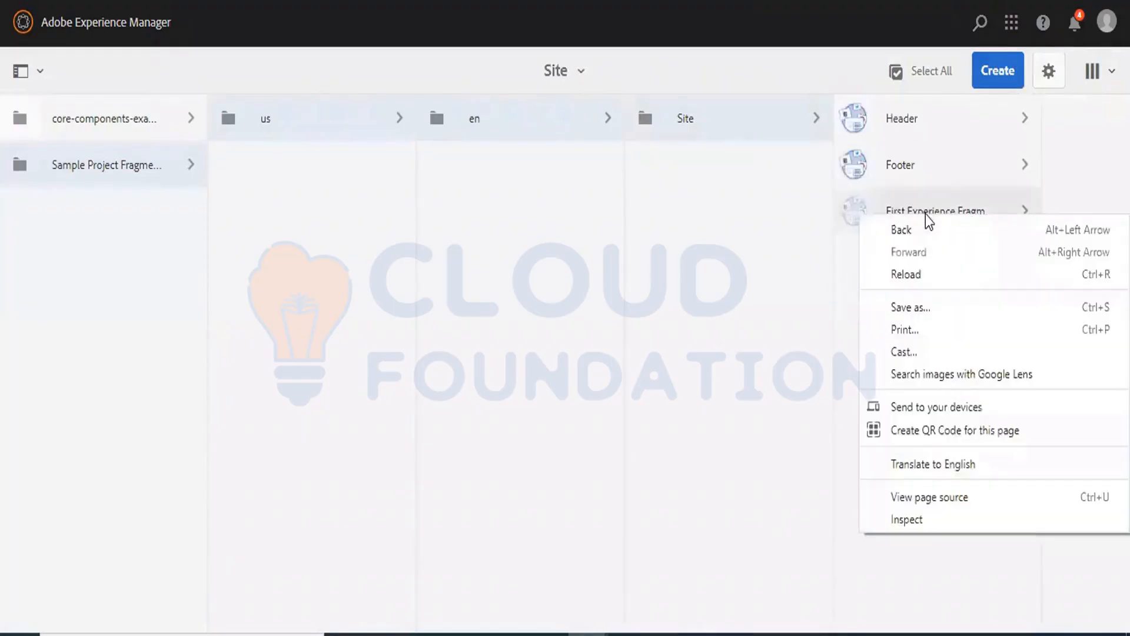
{"action": "left_click", "coordinate": [886, 219]}
{"action": "left_click", "coordinate": [1007, 76]}
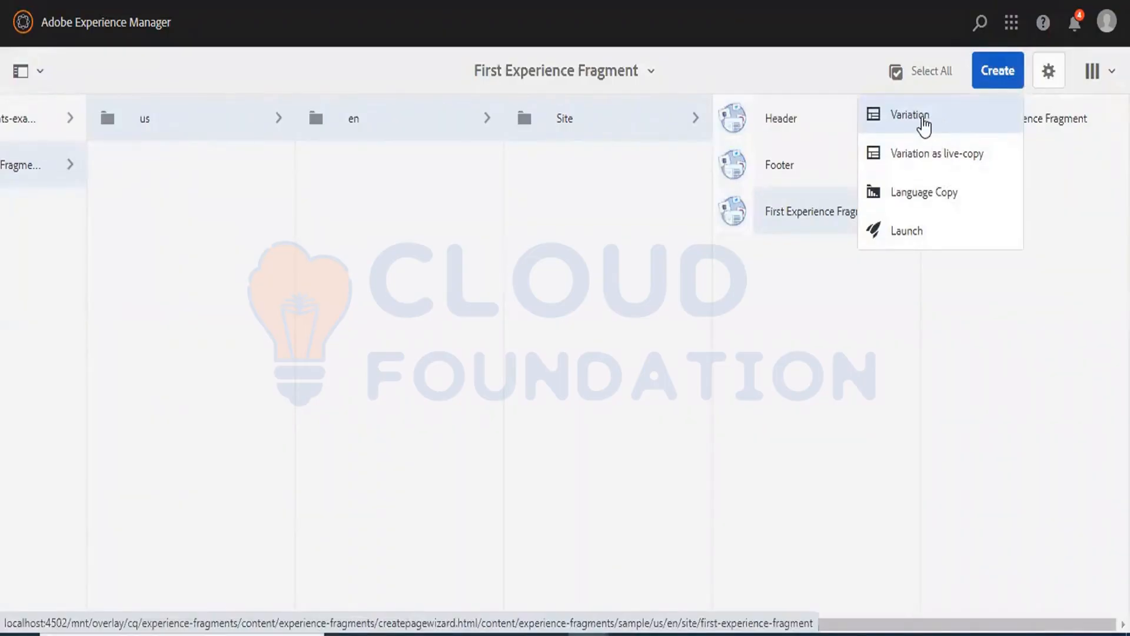
{"action": "right_click", "coordinate": [917, 116]}
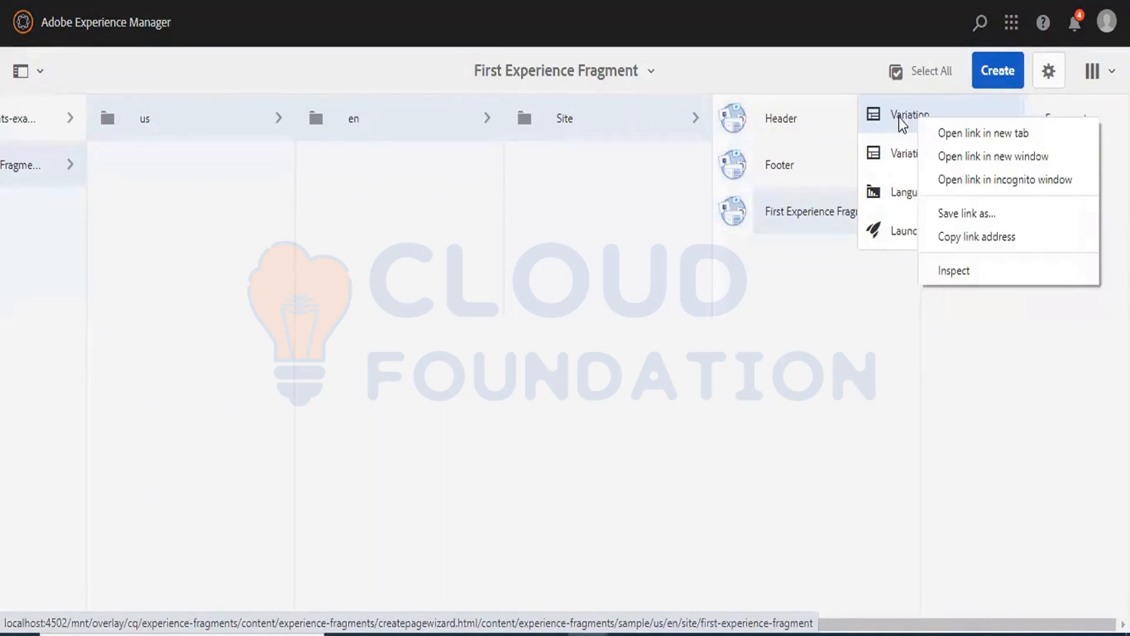
{"action": "key", "text": "Escape"}
{"action": "left_click", "coordinate": [904, 121]}
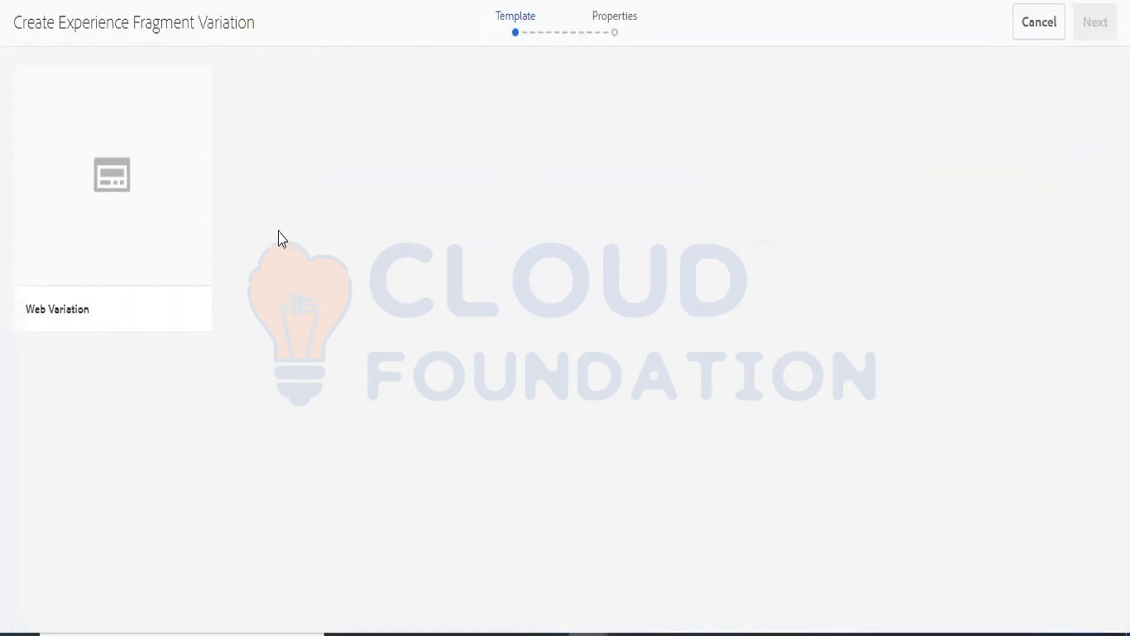
{"action": "left_click", "coordinate": [132, 160]}
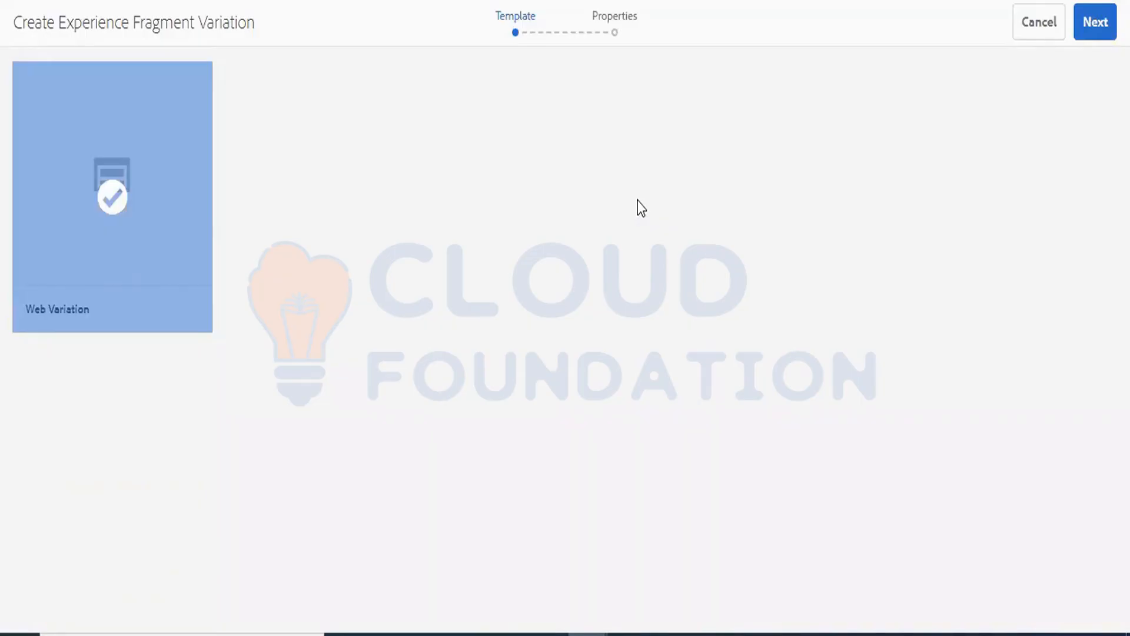
{"action": "left_click", "coordinate": [1091, 22]}
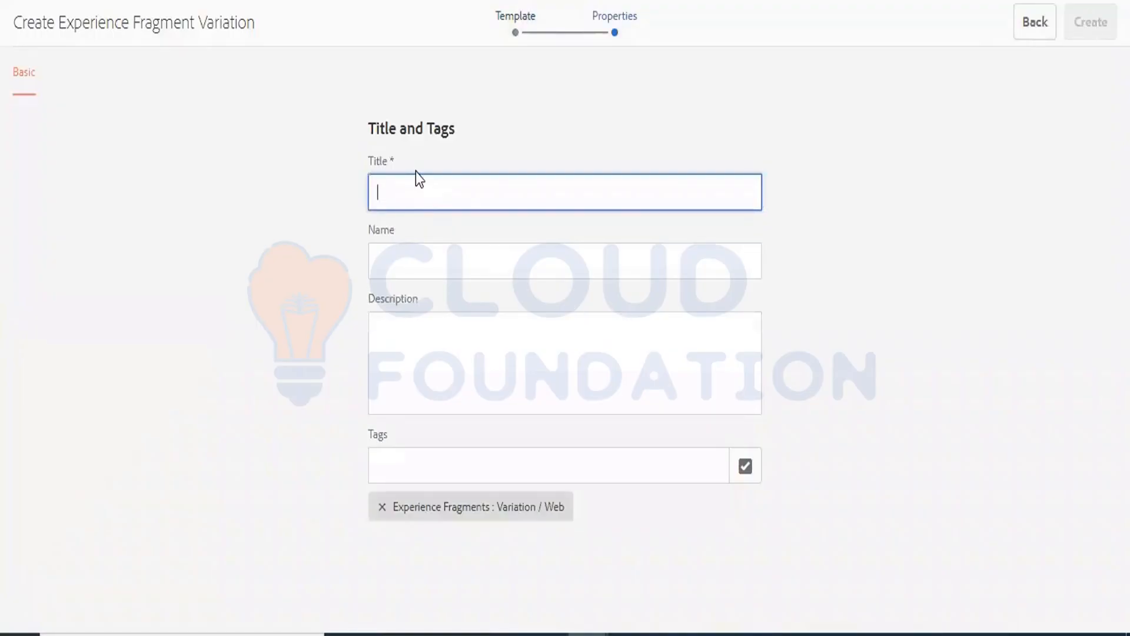
- Title the new variation NewVariation and create it
{"action": "type", "text": "Newc"}
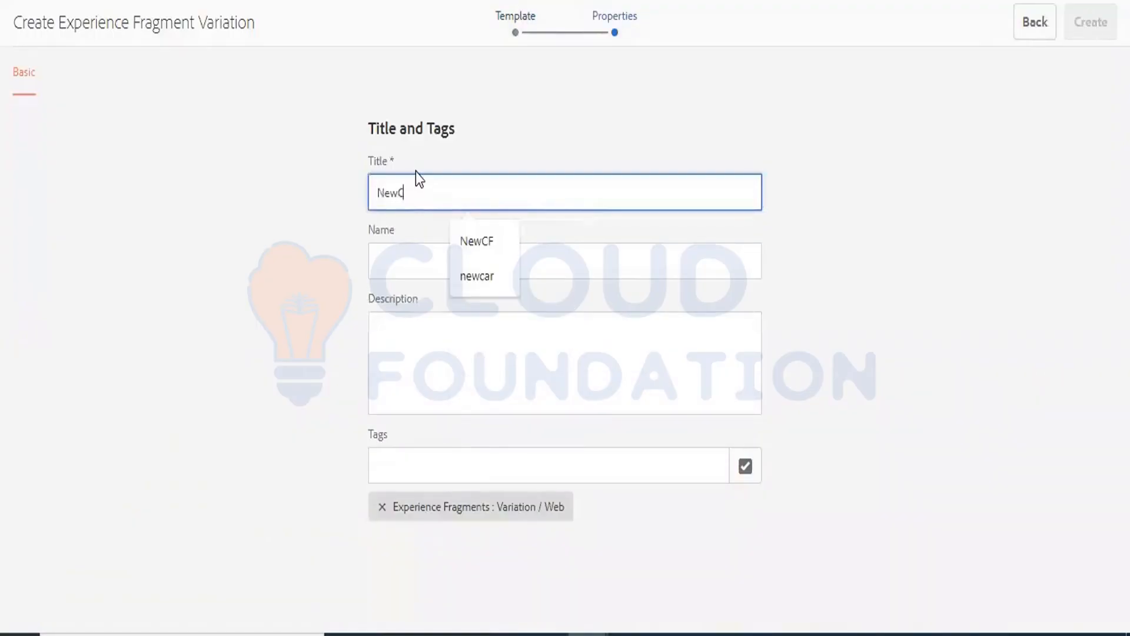
{"action": "key", "text": "BackSpace"}
{"action": "key", "text": "BackSpace"}
{"action": "type", "text": "w"}
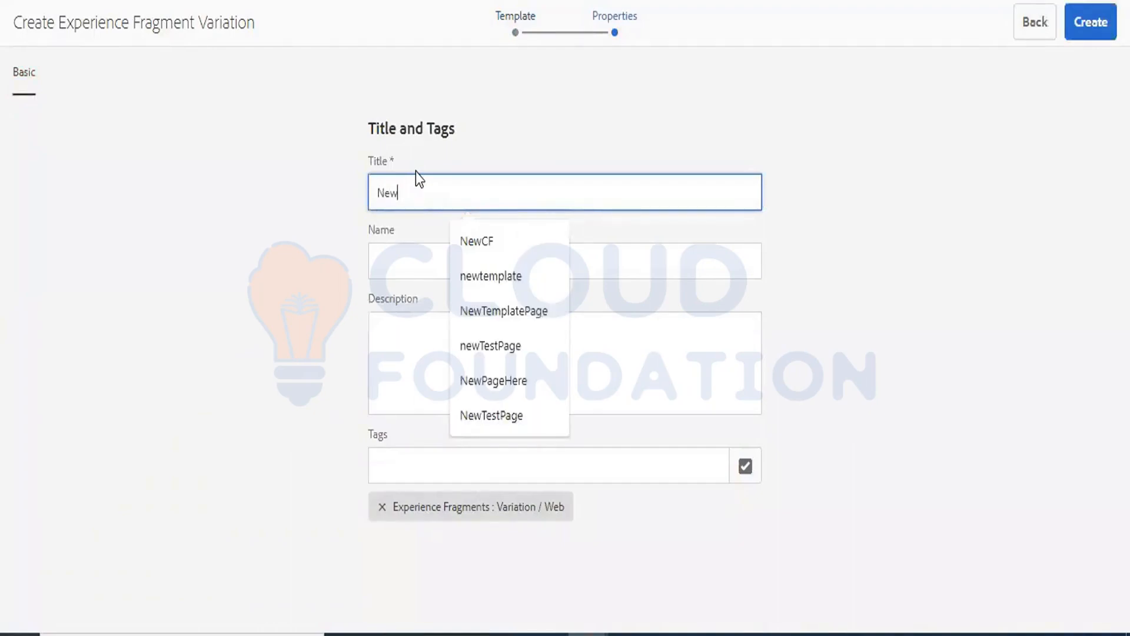
{"action": "type", "text": "Variatio"}
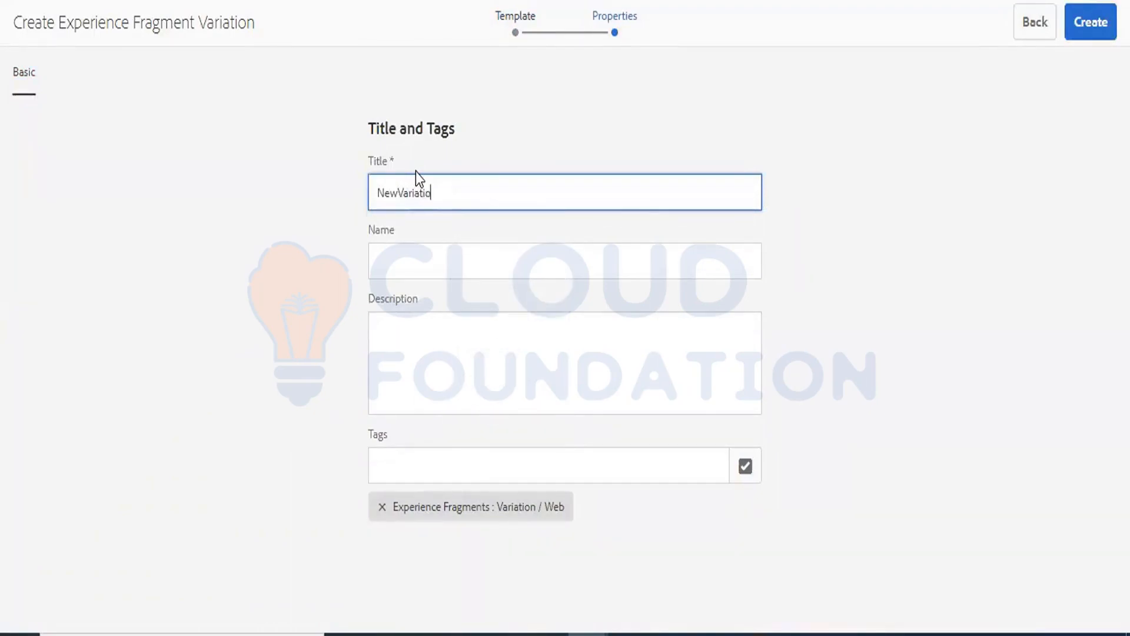
{"action": "type", "text": "n"}
{"action": "left_click", "coordinate": [1086, 24]}
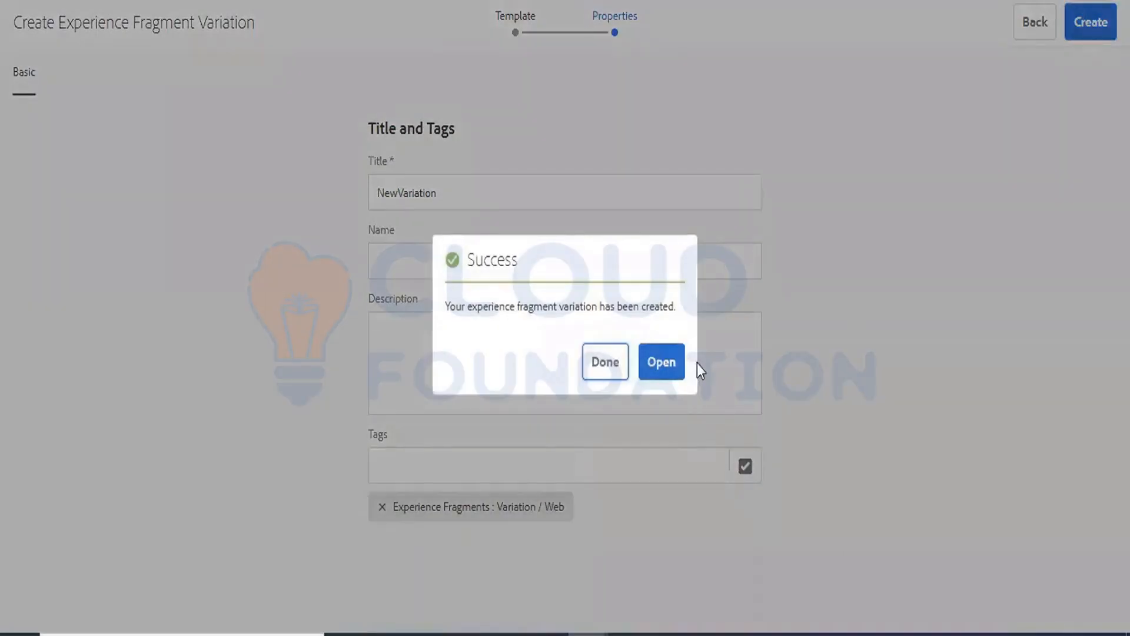
- Open NewVariation in the editor and view its root container
{"action": "left_click", "coordinate": [663, 350]}
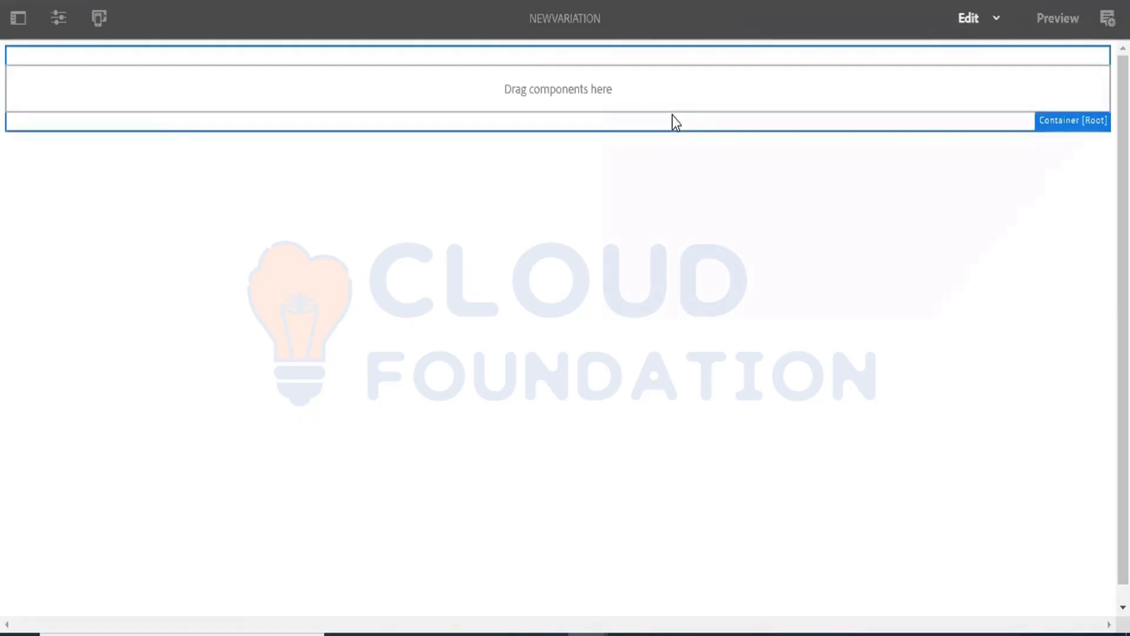
{"action": "left_click", "coordinate": [673, 116]}
{"action": "right_click", "coordinate": [612, 76]}
{"action": "key", "text": "Escape"}
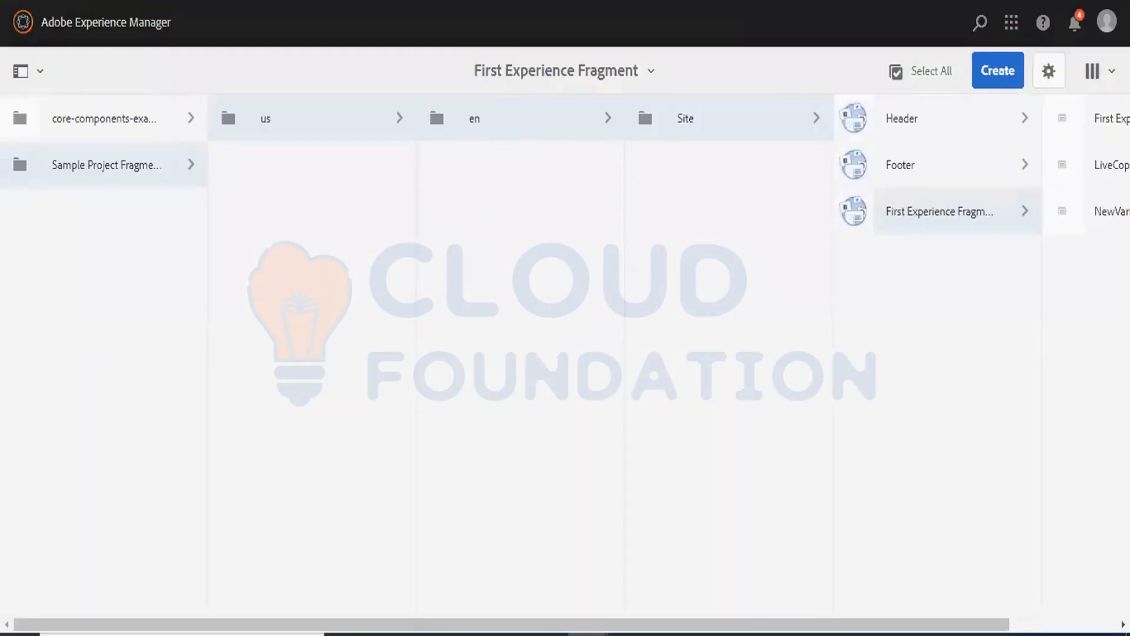
- Close the browser tabs that follow the experience fragments console and open AEM's global navigation
{"action": "right_click", "coordinate": [325, 0]}
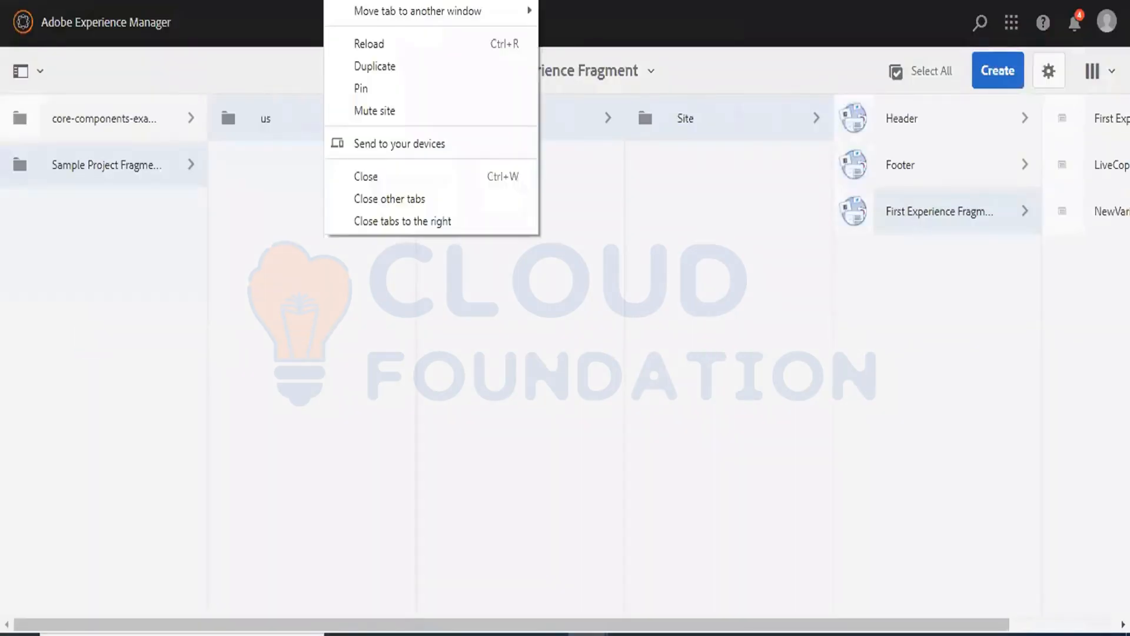
{"action": "left_click", "coordinate": [368, 231]}
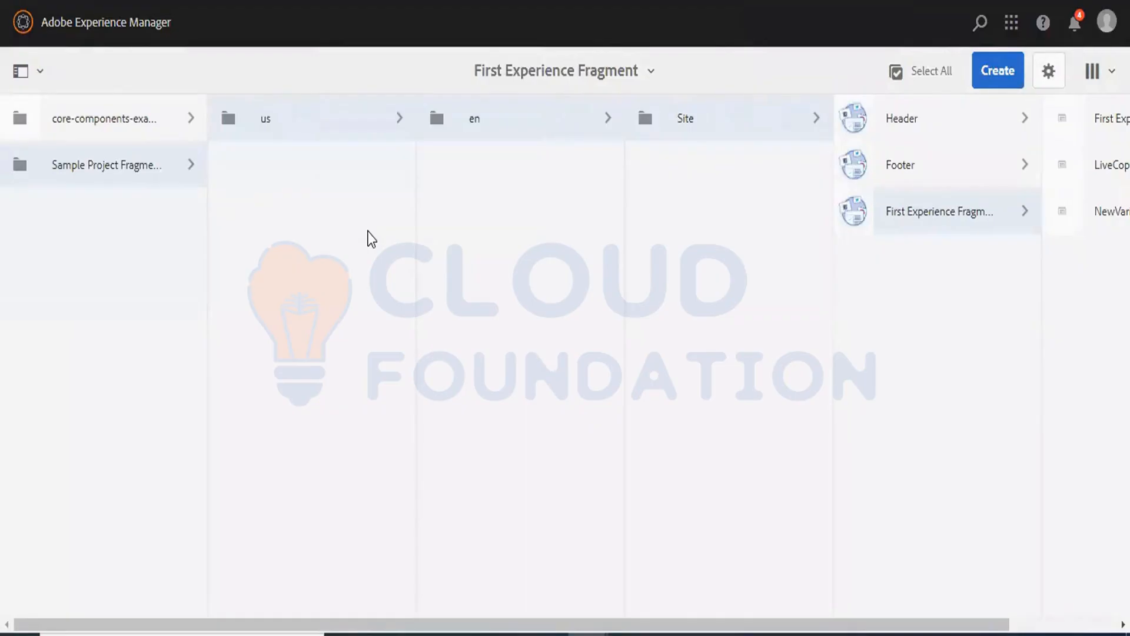
{"action": "left_click", "coordinate": [22, 23]}
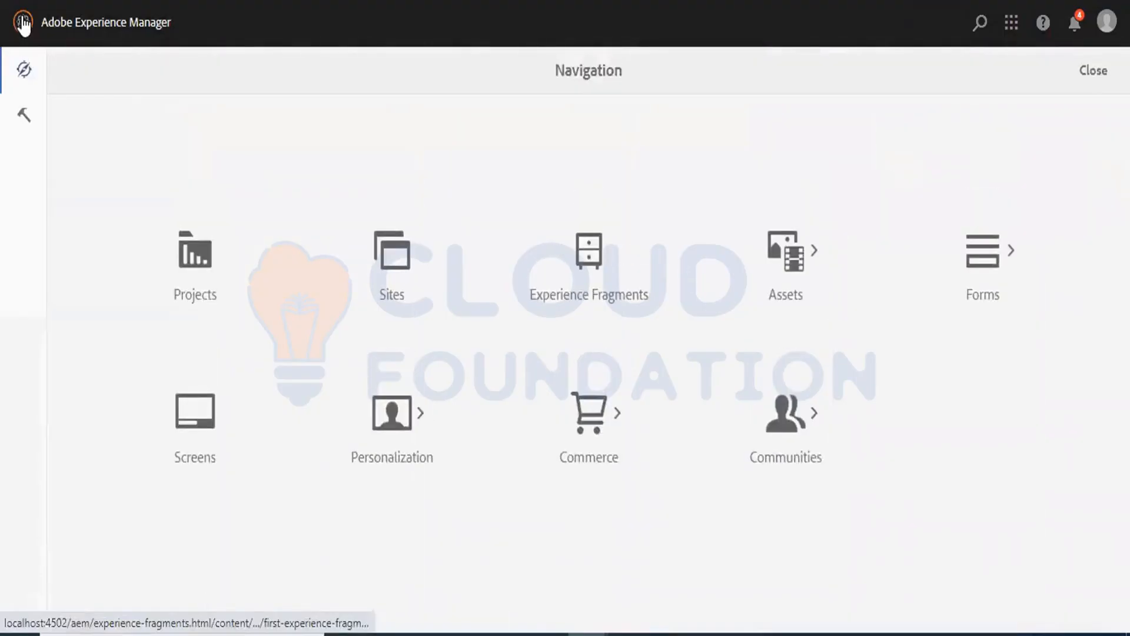